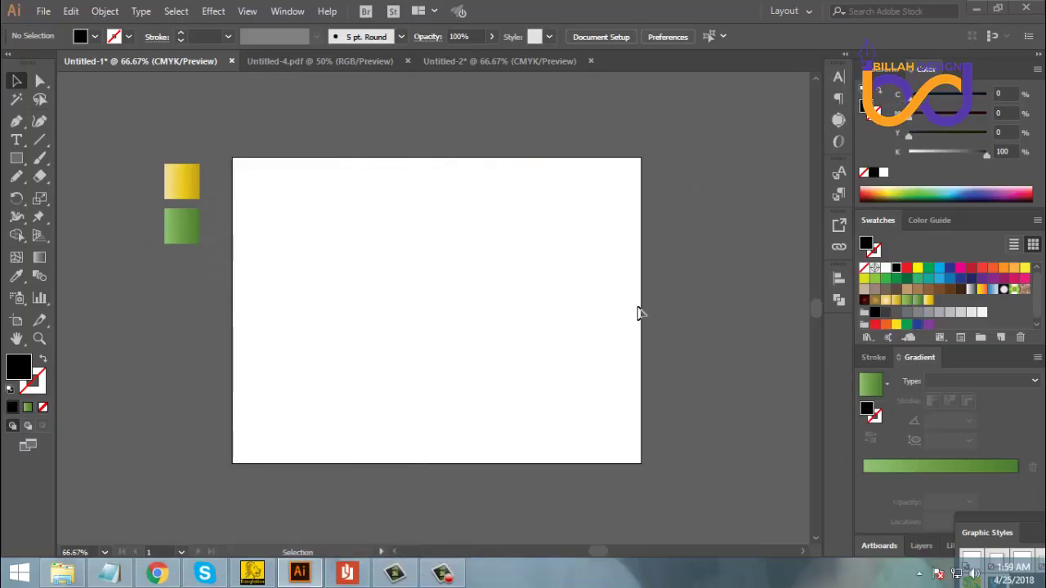
- Draw a black-filled hexagon with the Polygon tool slightly above the middle of the artboard
key("a")
key("ctrl+1")
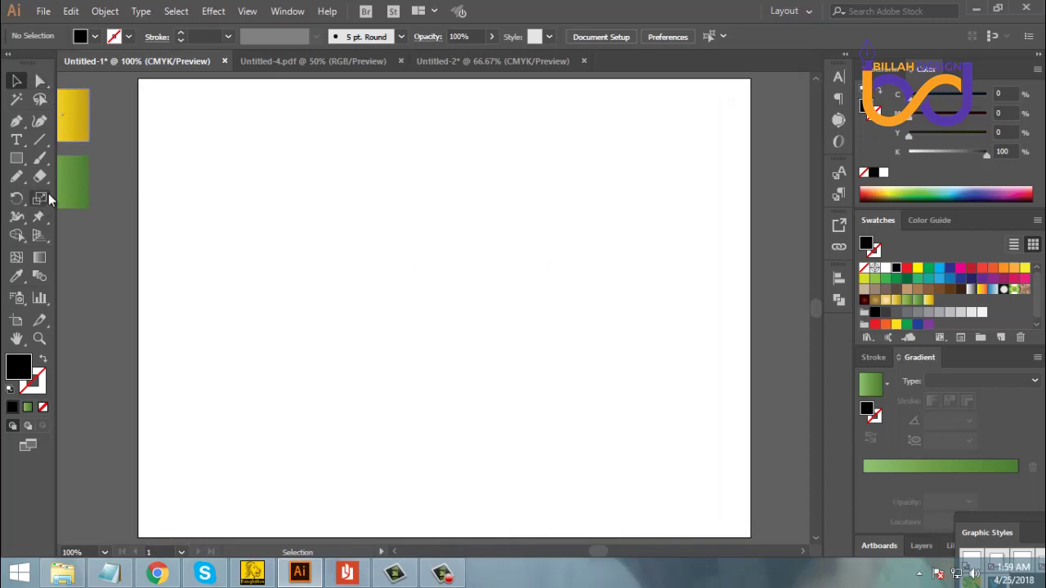
left_click(16, 158)
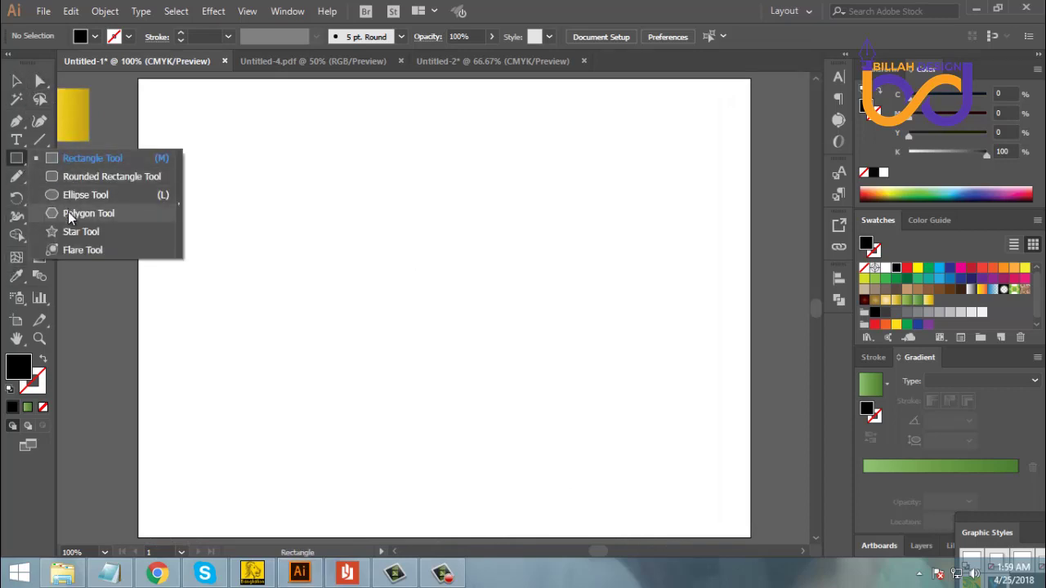
left_click(72, 213)
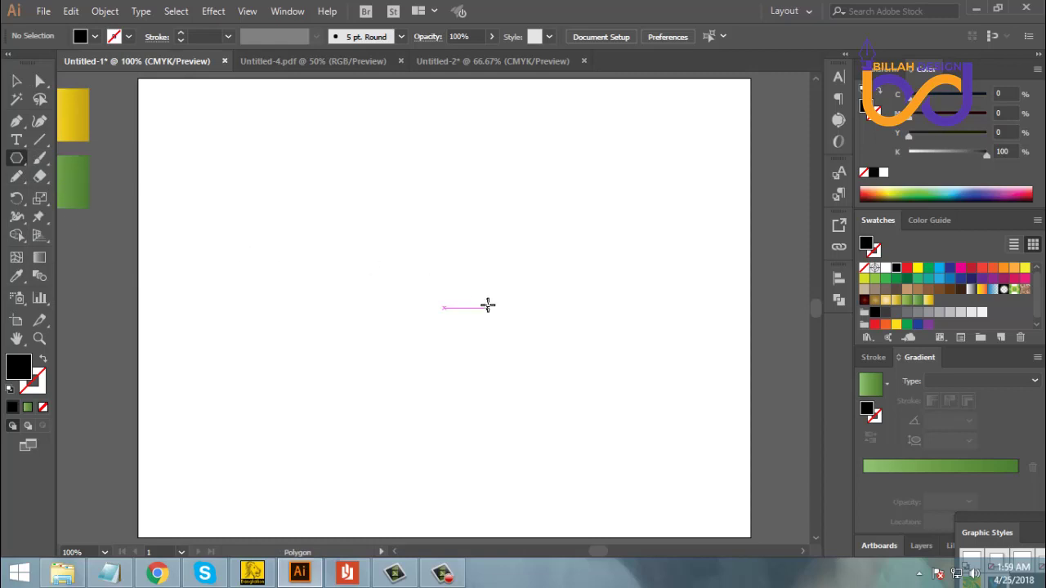
left_click_drag(476, 277, 514, 339)
left_click(16, 81)
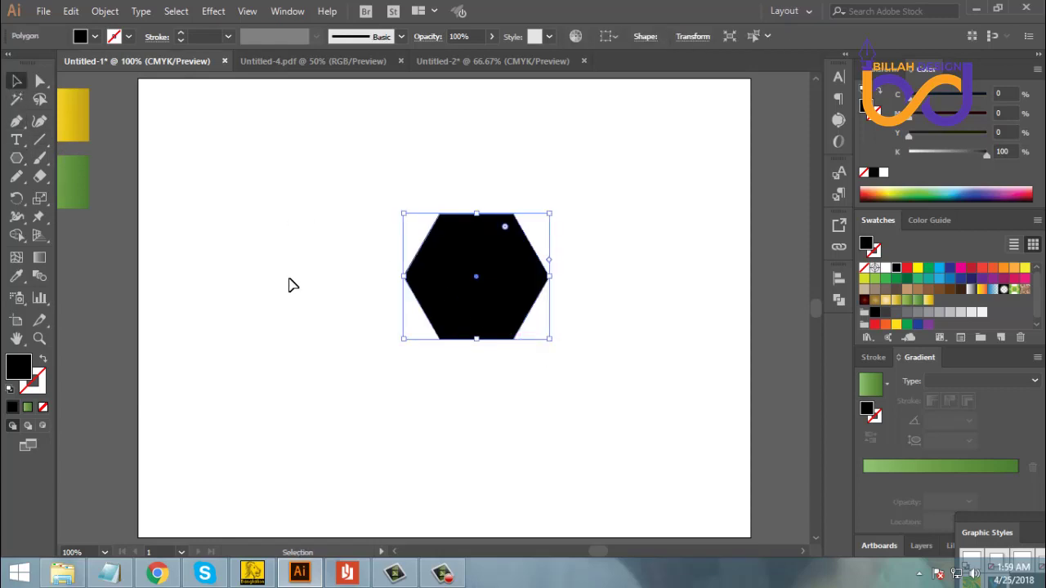
left_click(289, 285)
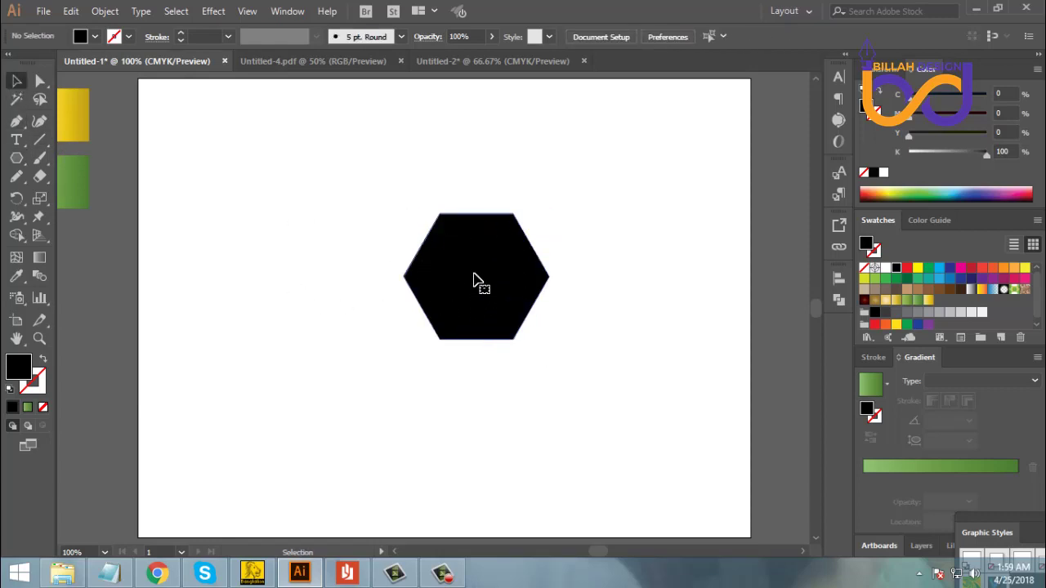
- Swap the hexagon's fill and stroke so it has no fill and a black outline
left_click(477, 281)
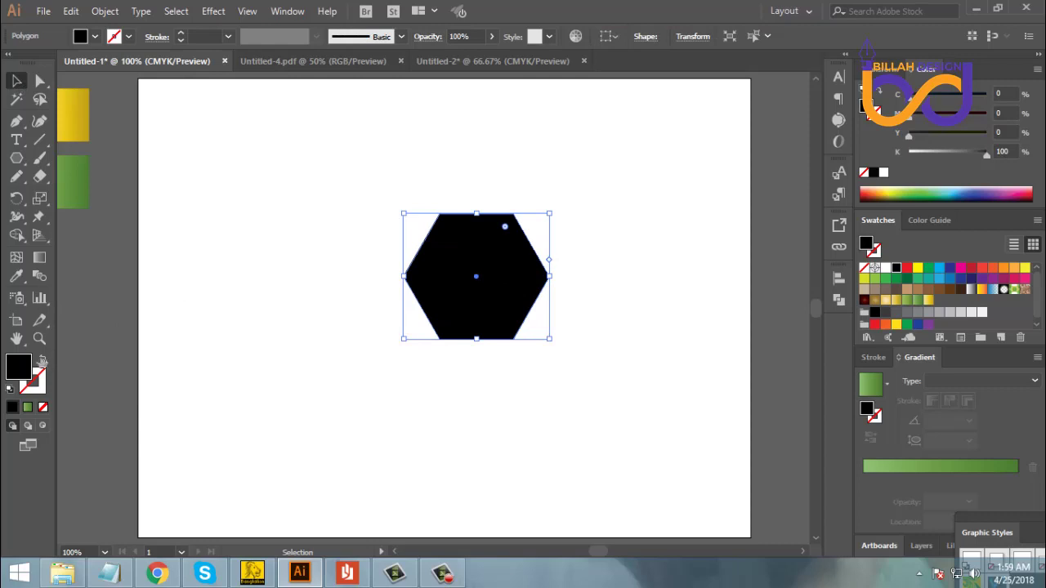
key("shift+x")
left_click(516, 425)
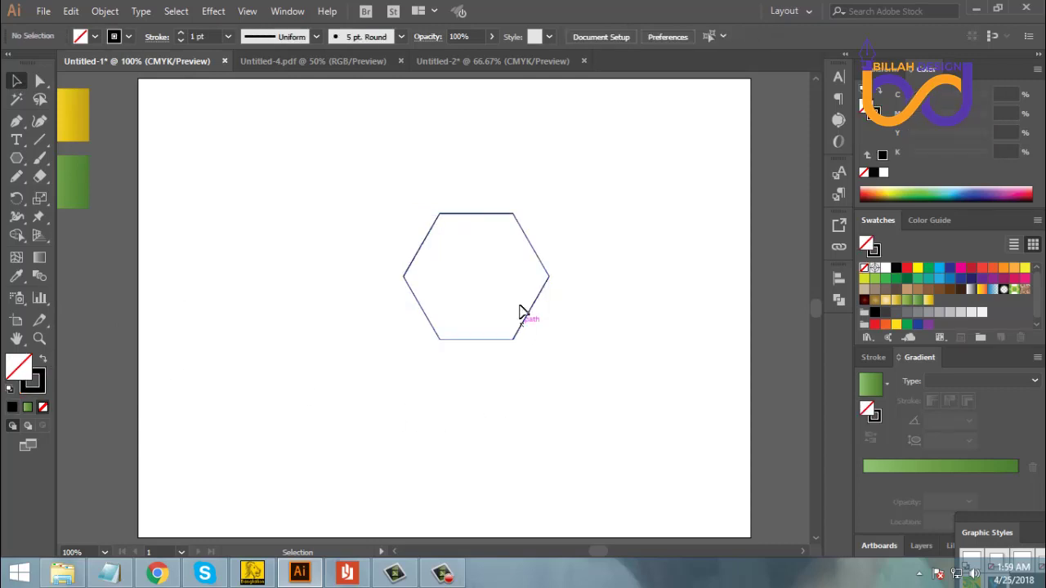
- Draw a closed red-stroked triangle with the Pen tool through the hexagon's right, upper-right and upper-left corners
key("ctrl+=")
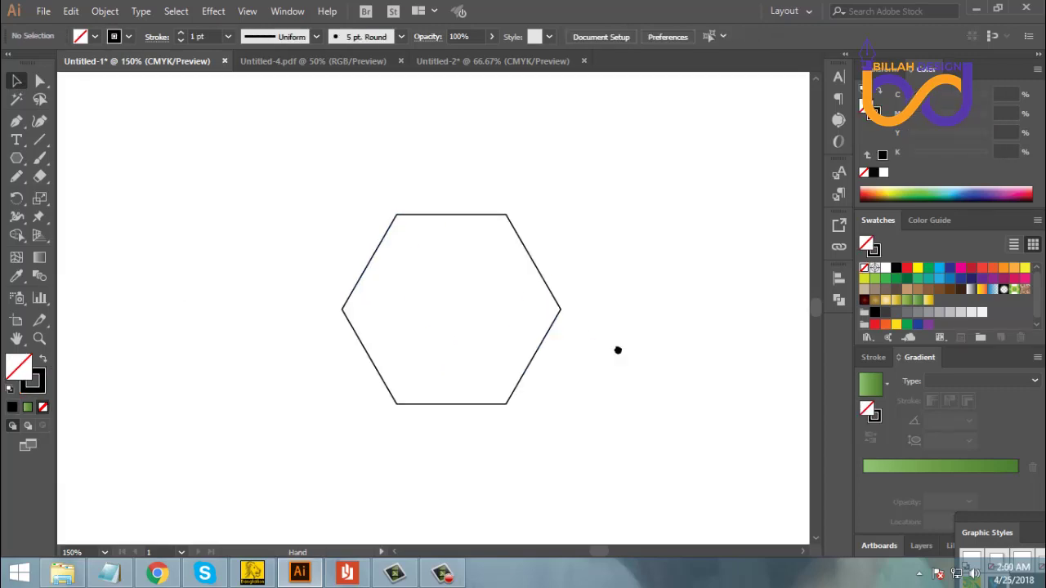
left_click_drag(622, 340, 622, 338)
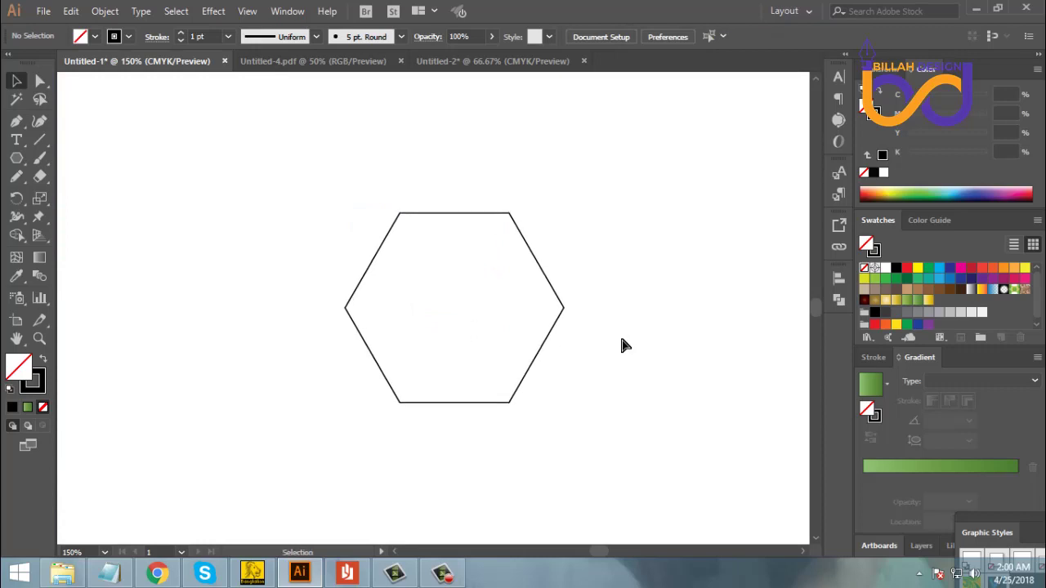
key("ctrl+minus")
key("ctrl+minus")
key("ctrl+equal")
key("ctrl+equal")
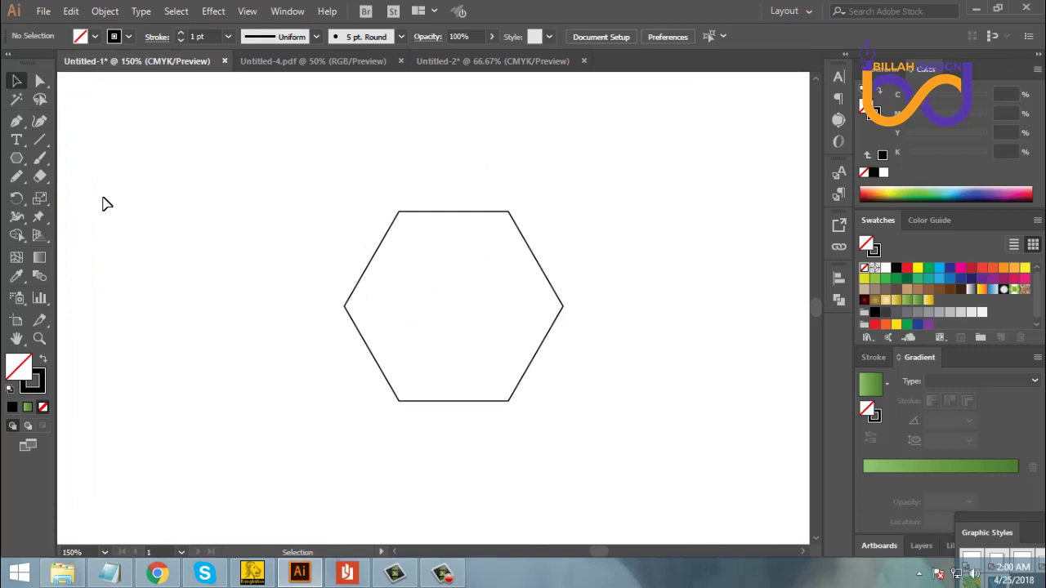
left_click(17, 122)
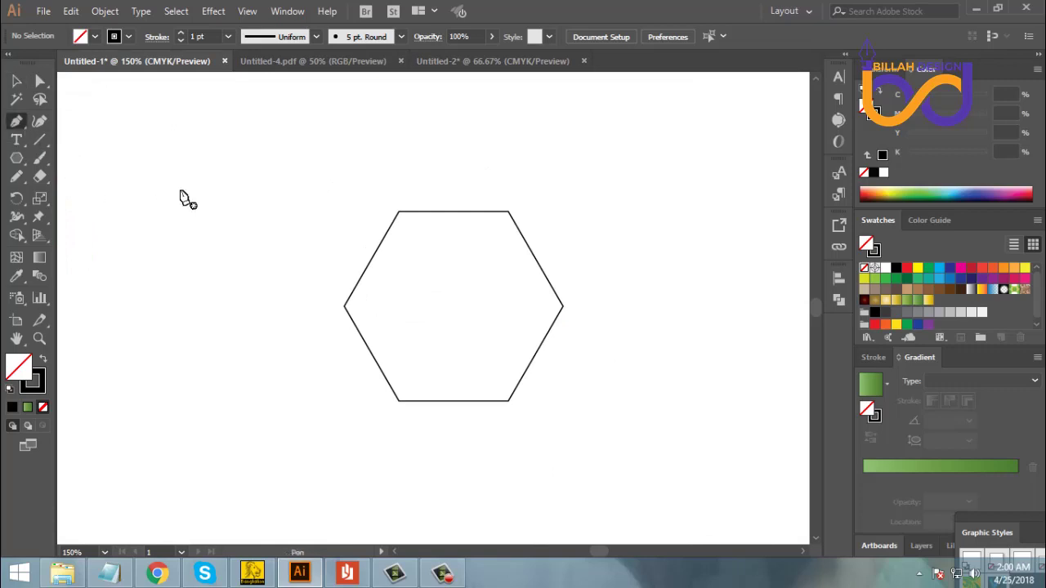
left_click(39, 388)
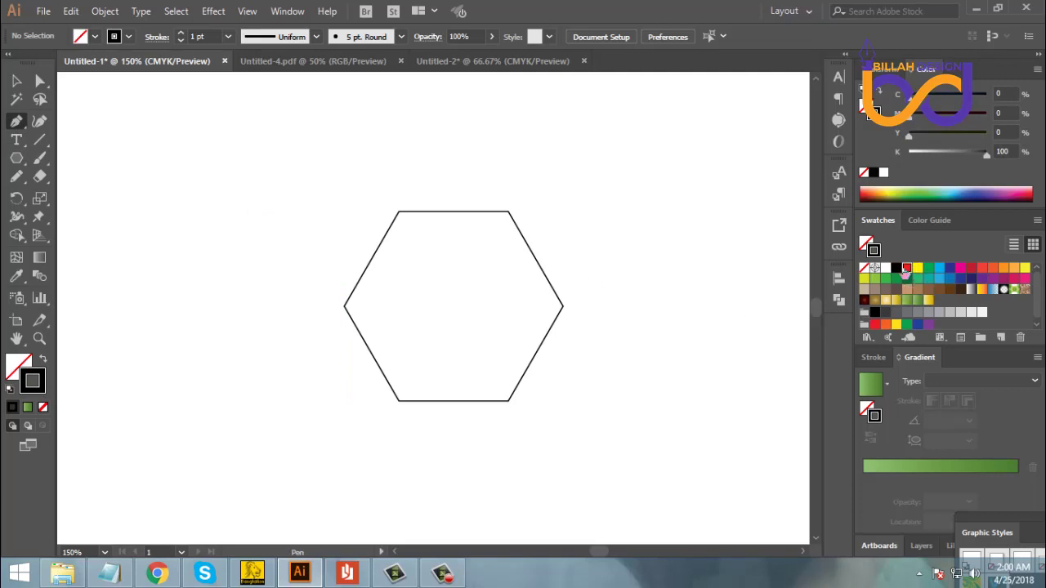
left_click(906, 269)
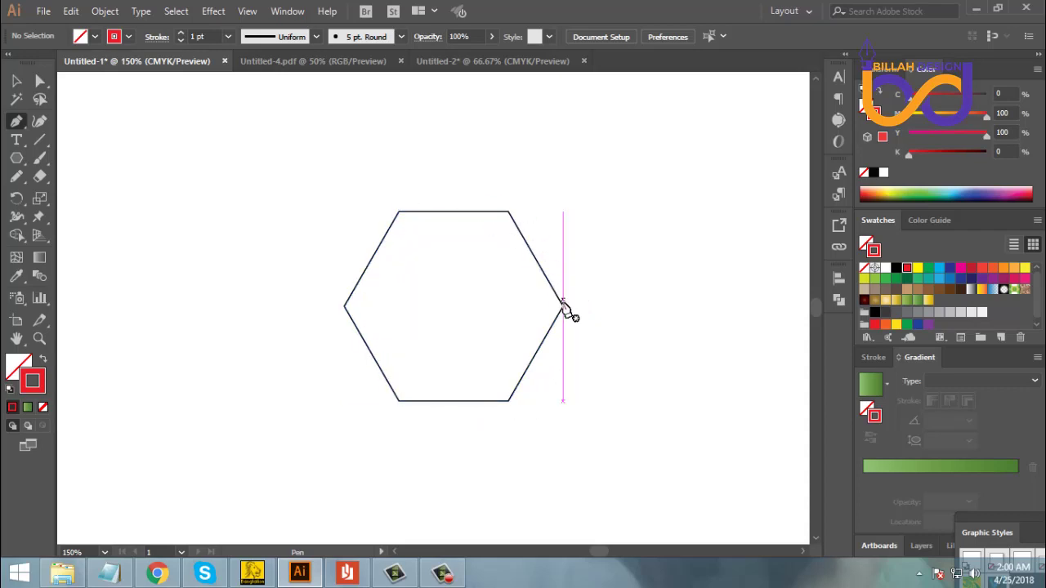
left_click_drag(564, 309, 514, 217)
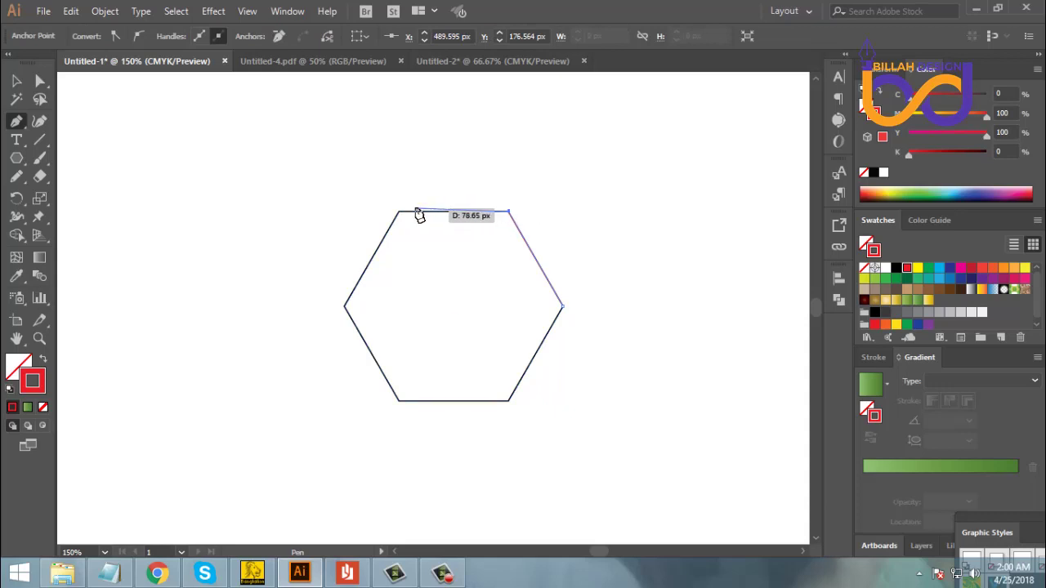
left_click(399, 212)
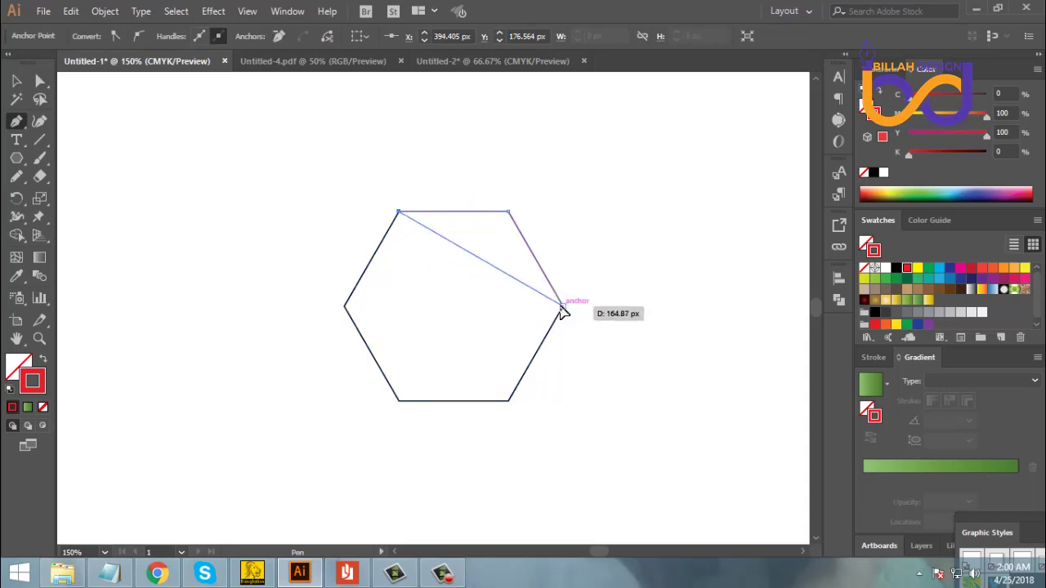
left_click(561, 308)
left_click(16, 80)
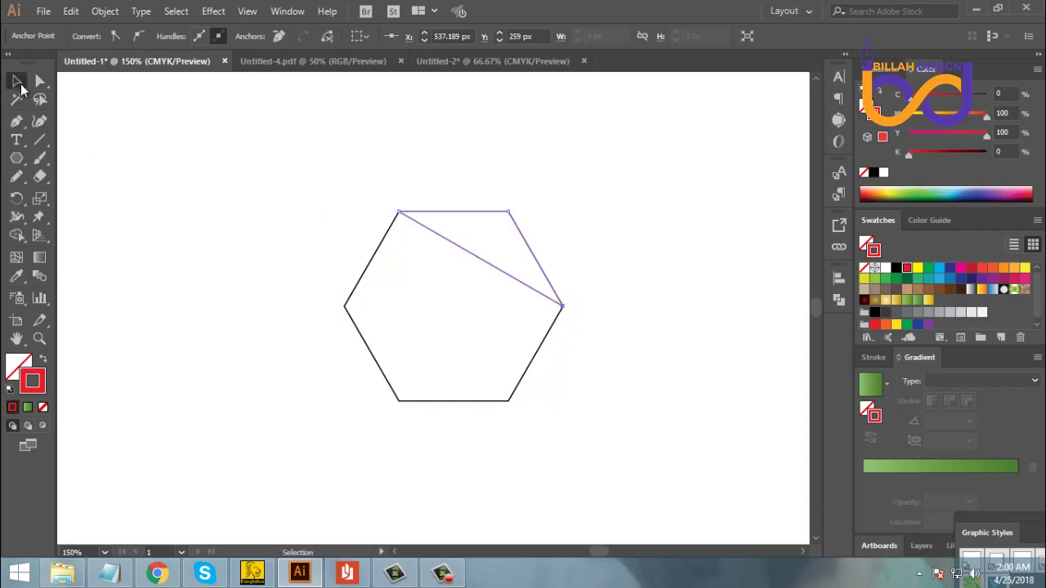
left_click(708, 378)
scroll(650, 422, "down", 1)
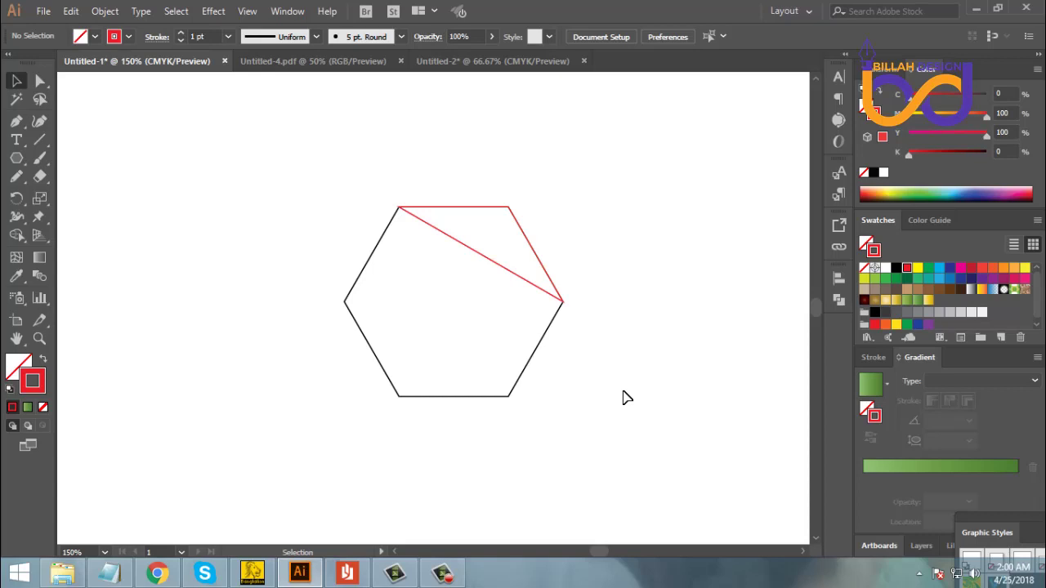
left_click(513, 276)
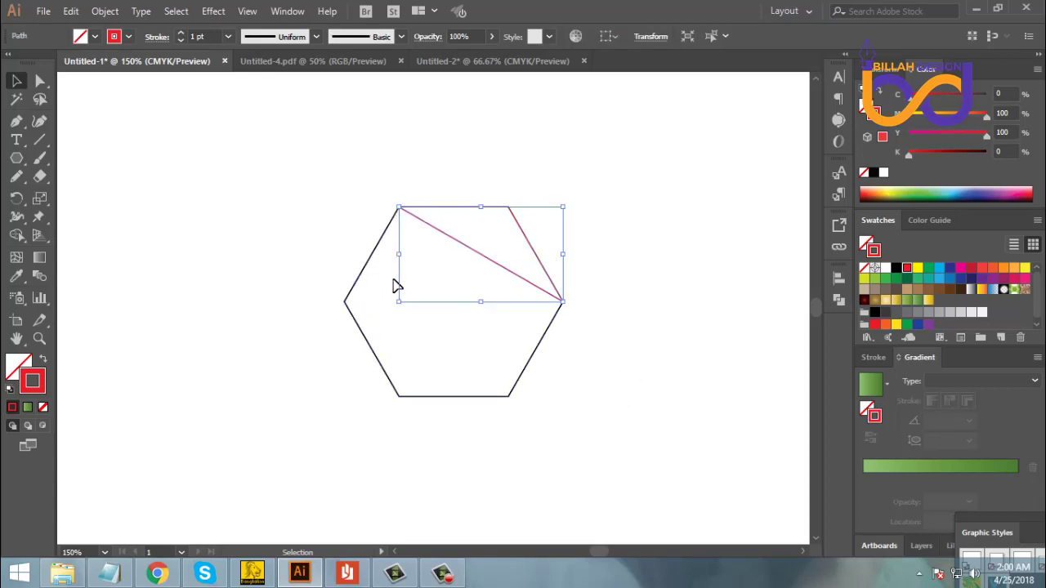
left_click(638, 429)
left_click(502, 270)
left_click(637, 416)
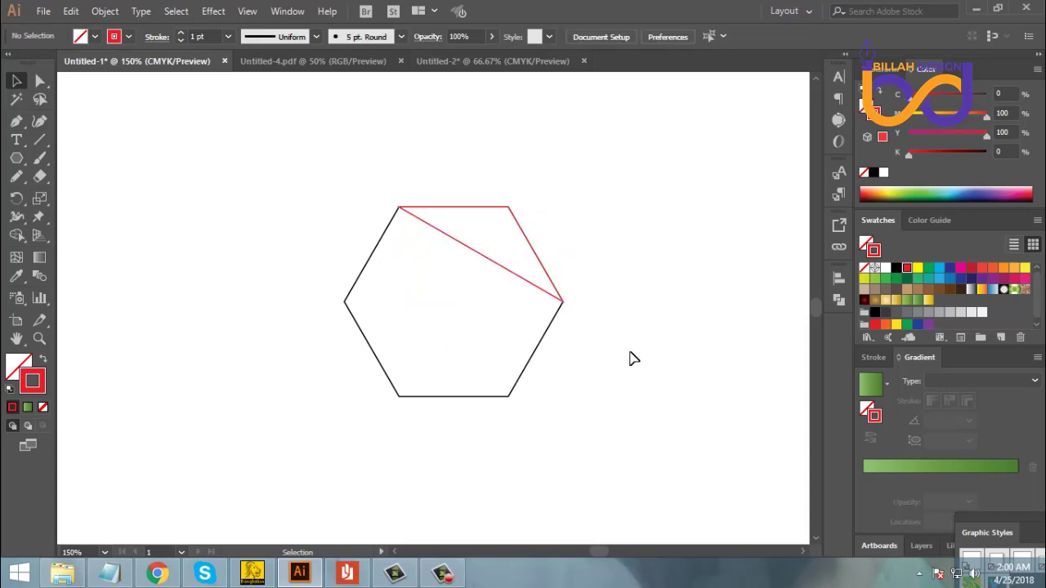
left_click(509, 210)
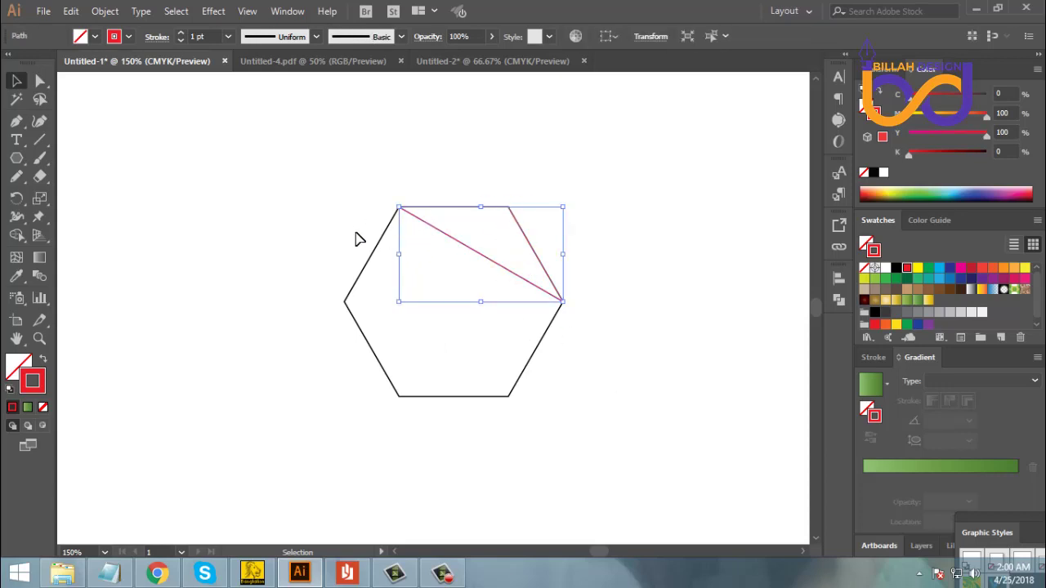
left_click(621, 427)
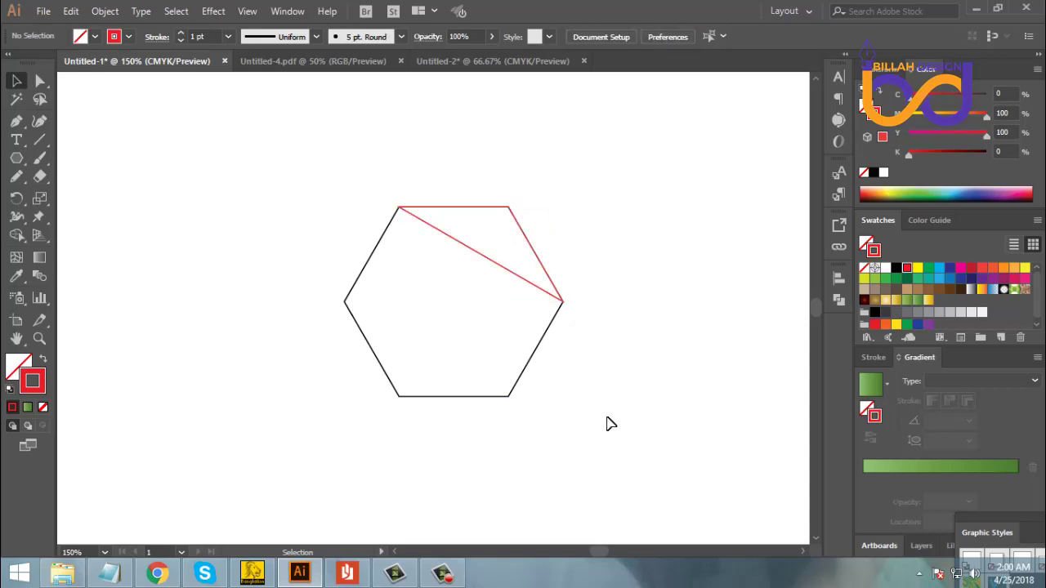
left_click(528, 285)
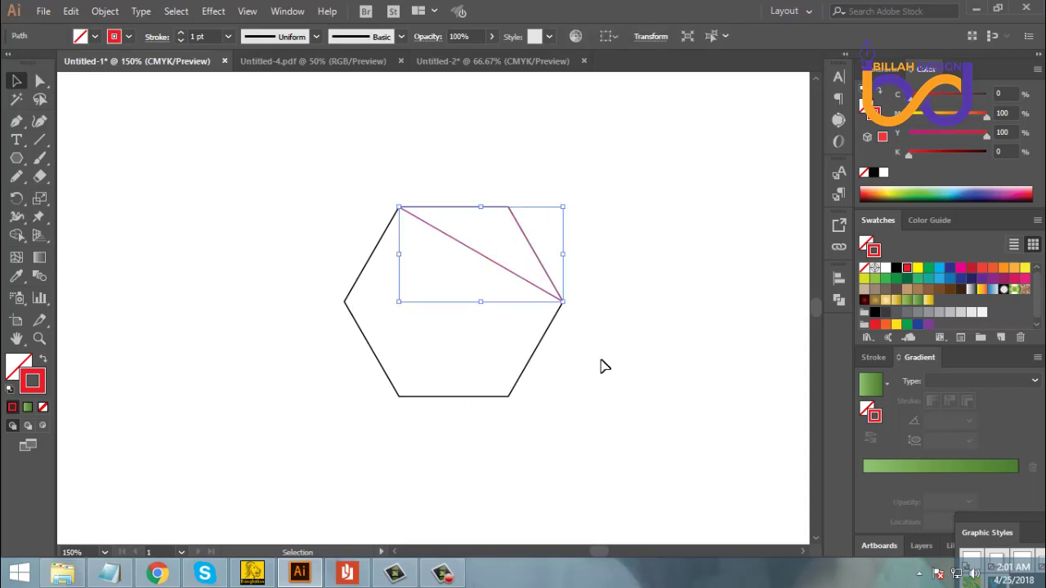
left_click(641, 406)
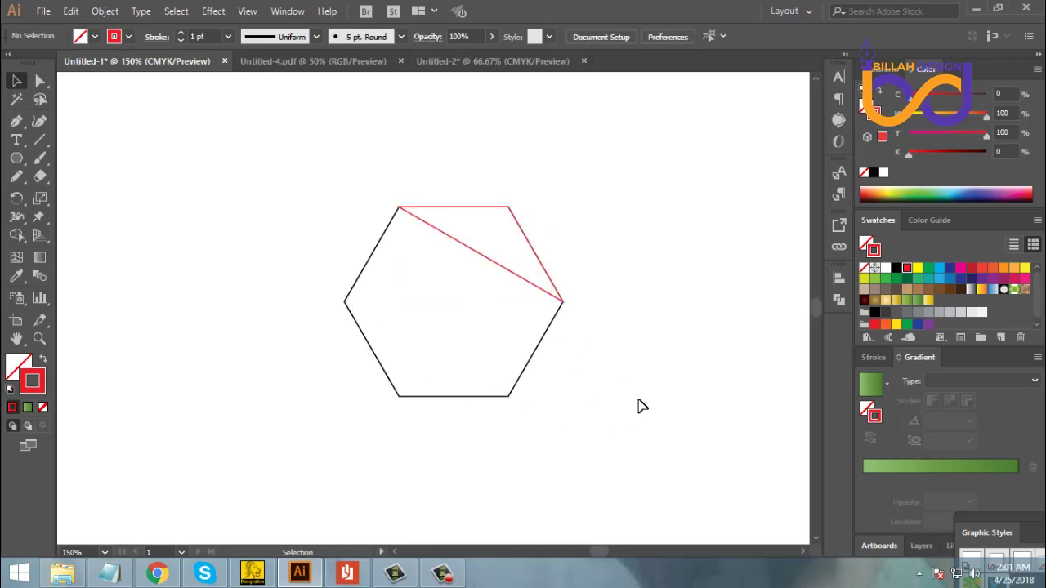
left_click(518, 279)
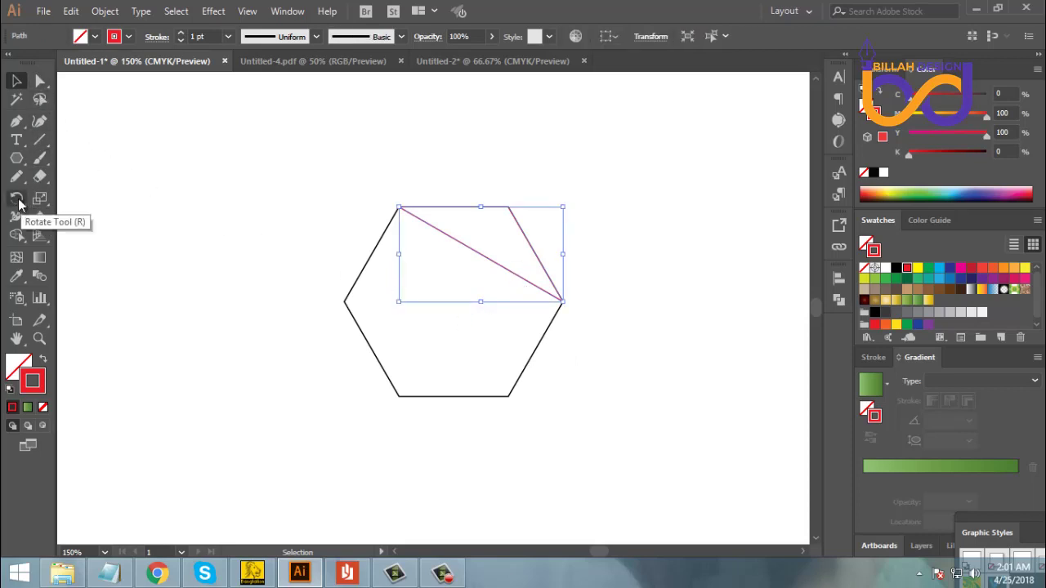
left_click(18, 200)
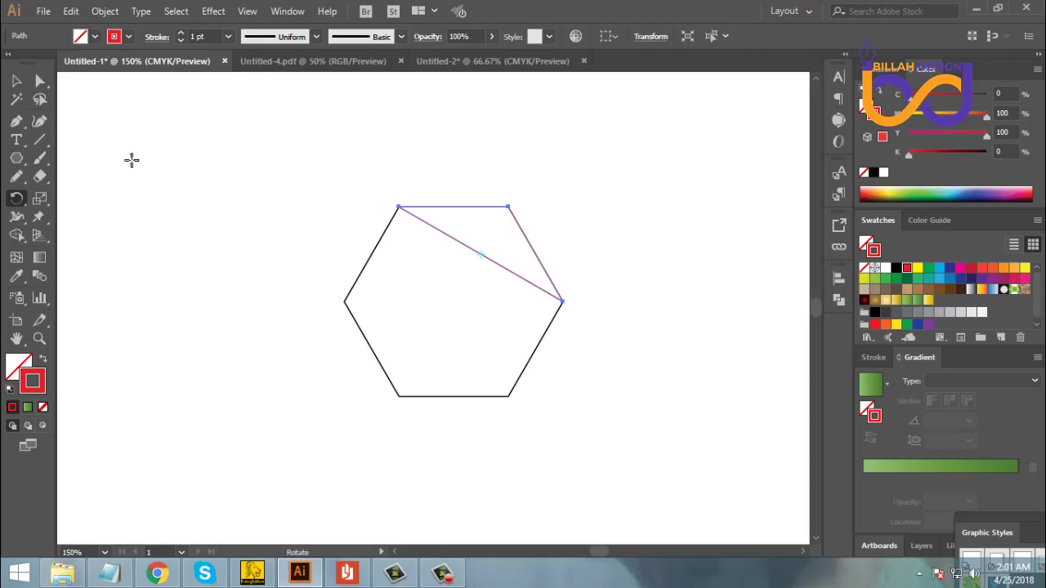
left_click(16, 80)
left_click(198, 294)
- Draw a small red-outlined circle about 15 px in diameter near the centre of the hexagon
left_click(18, 159)
left_click(52, 194)
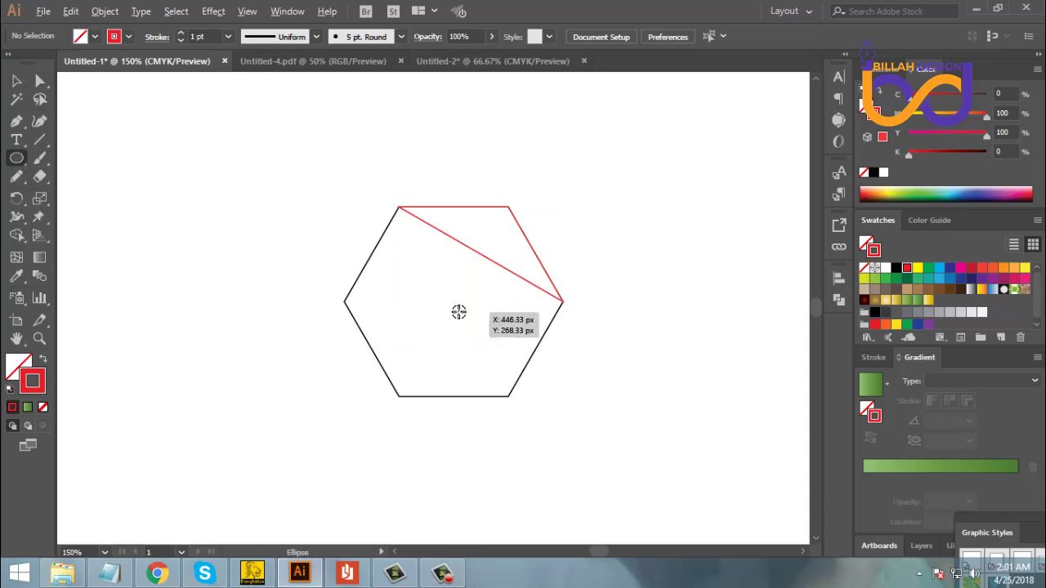
left_click_drag(458, 306, 467, 315)
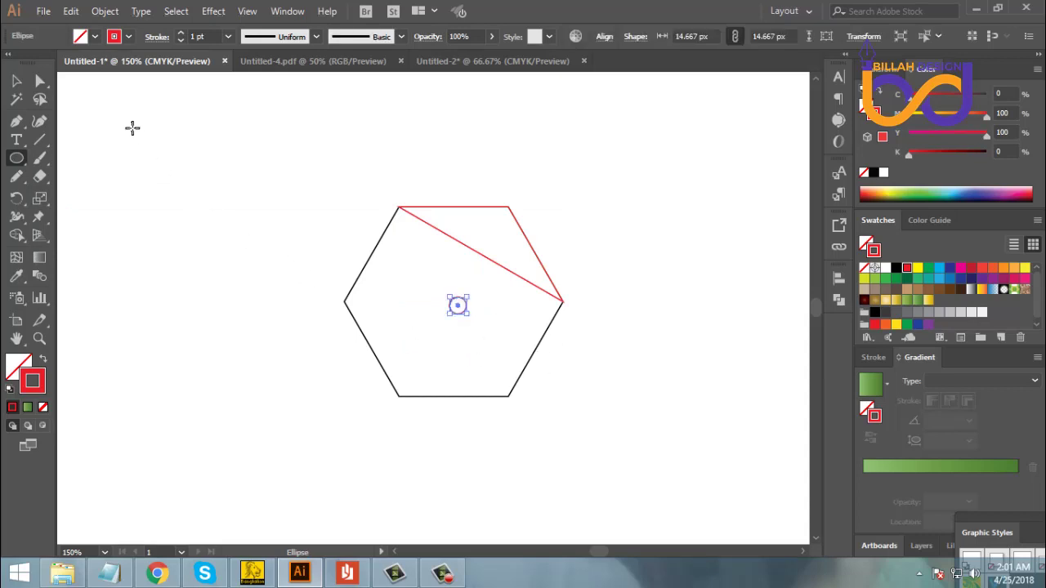
left_click(17, 80)
left_click(205, 272)
- Align the small circle to the hexagon's centre both horizontally and vertically, using the hexagon as the key object
left_click_drag(313, 287, 458, 321)
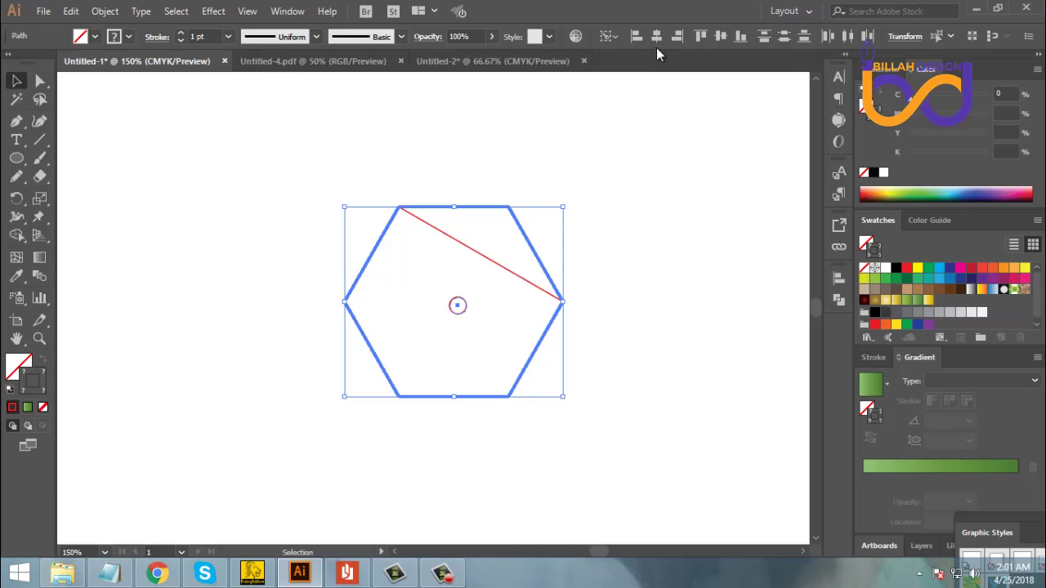
left_click(658, 38)
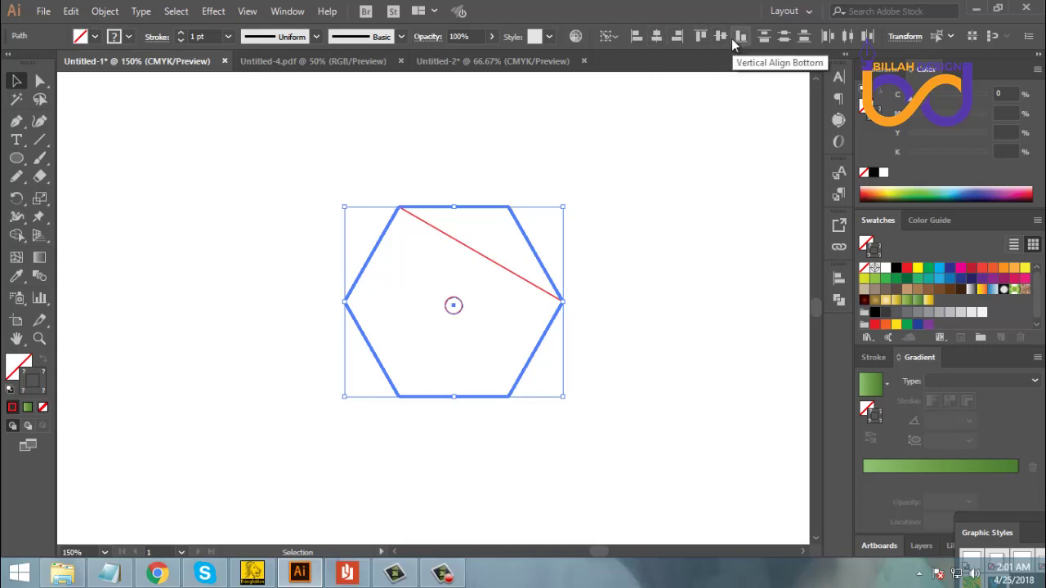
left_click(722, 37)
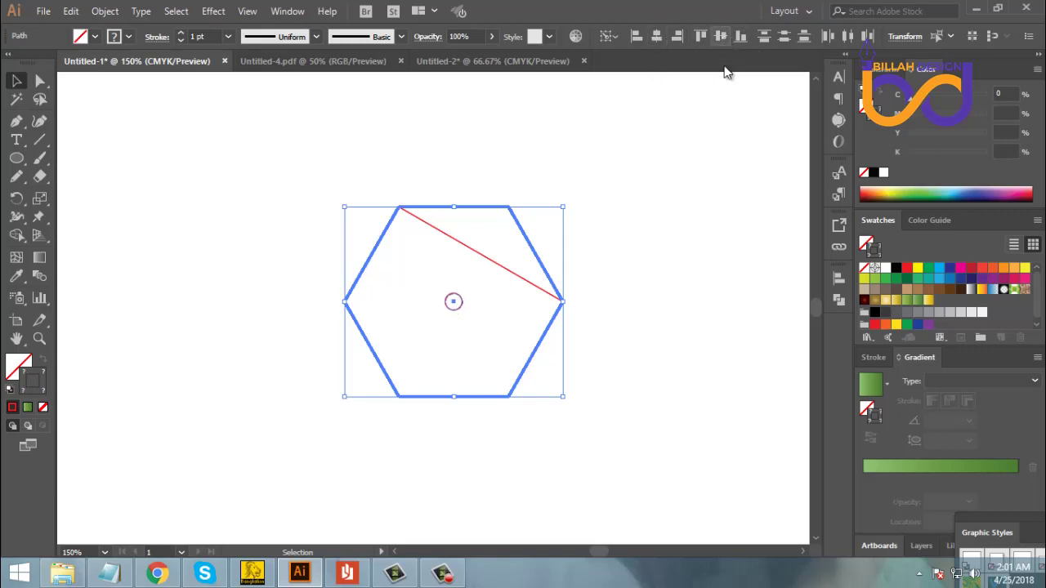
left_click(699, 374)
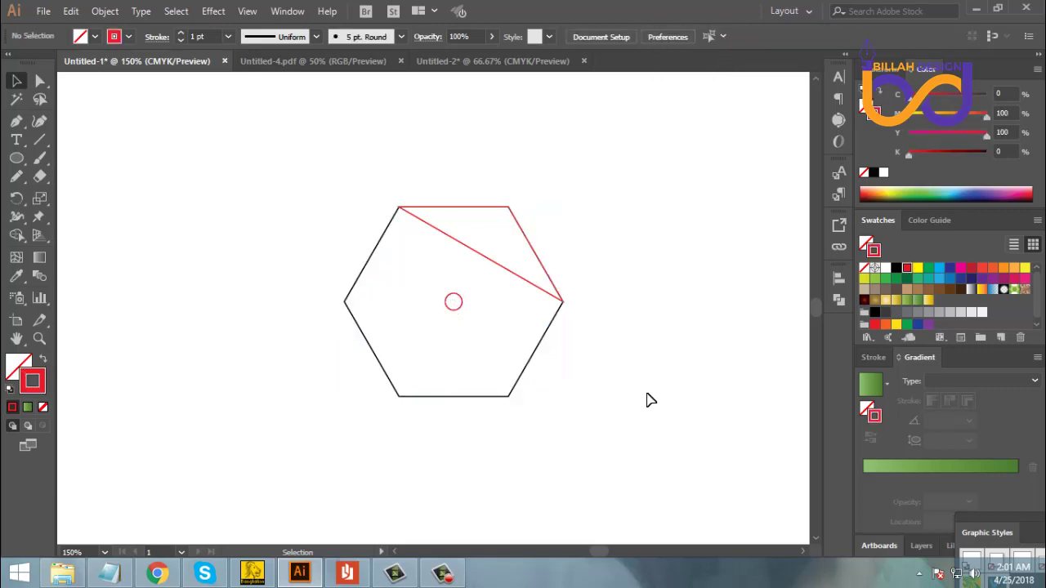
left_click(461, 302)
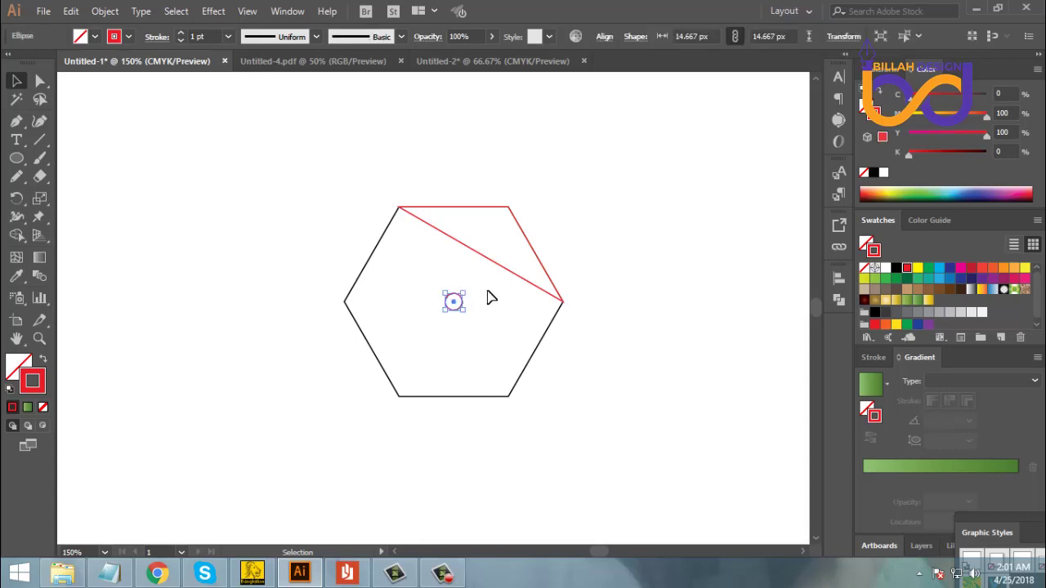
left_click(538, 353)
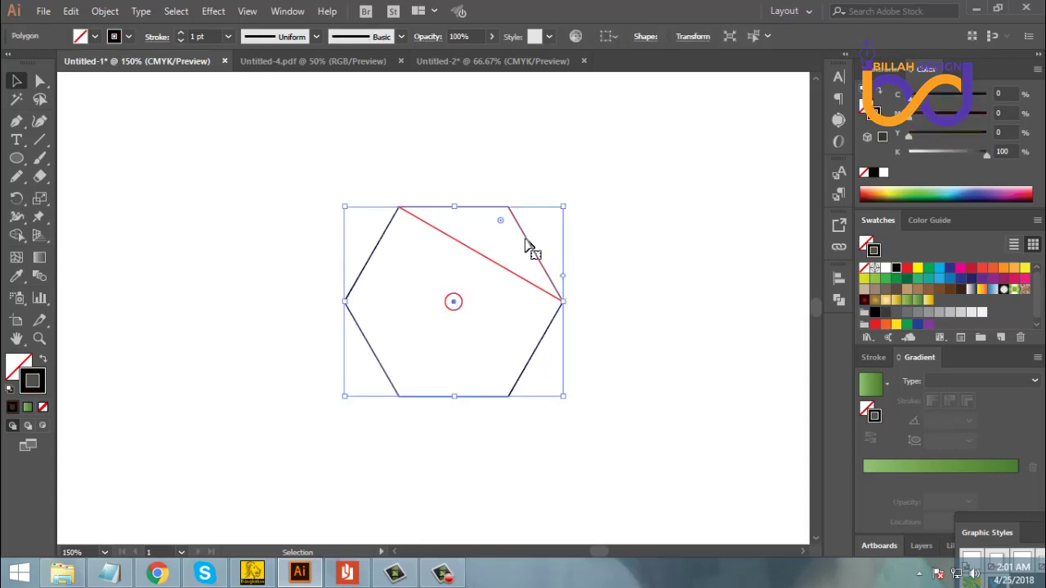
left_click(647, 418)
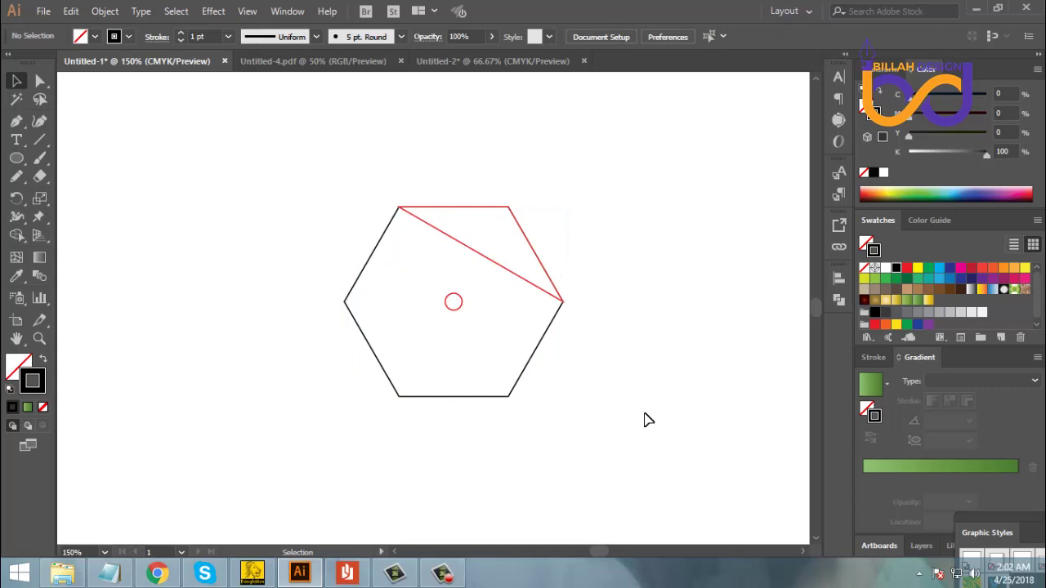
- Make a rotated copy of the red triangle about the small circle's centre, so it spans the hexagon's upper-left corner
left_click(496, 267)
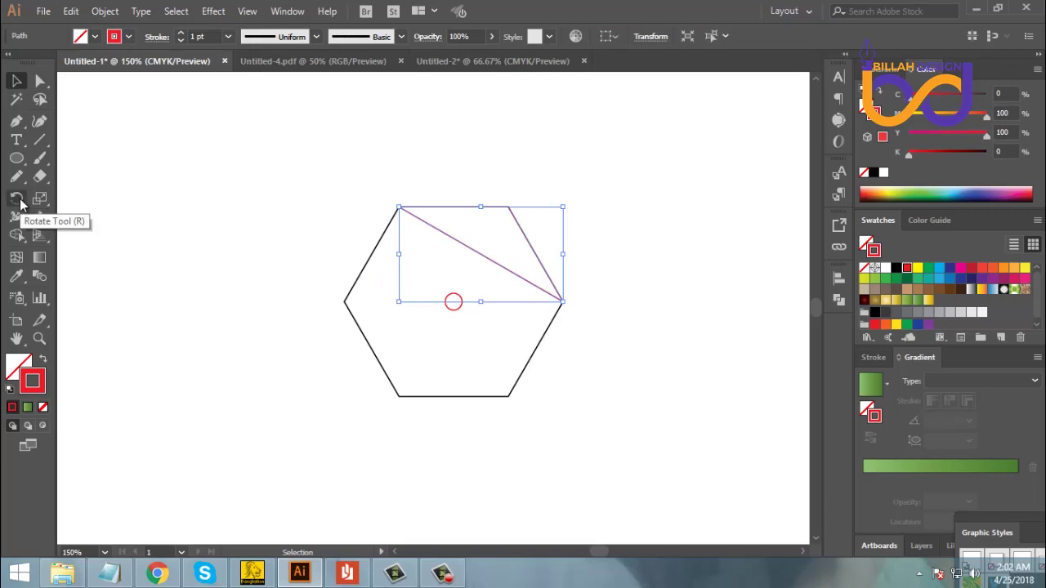
left_click(18, 199)
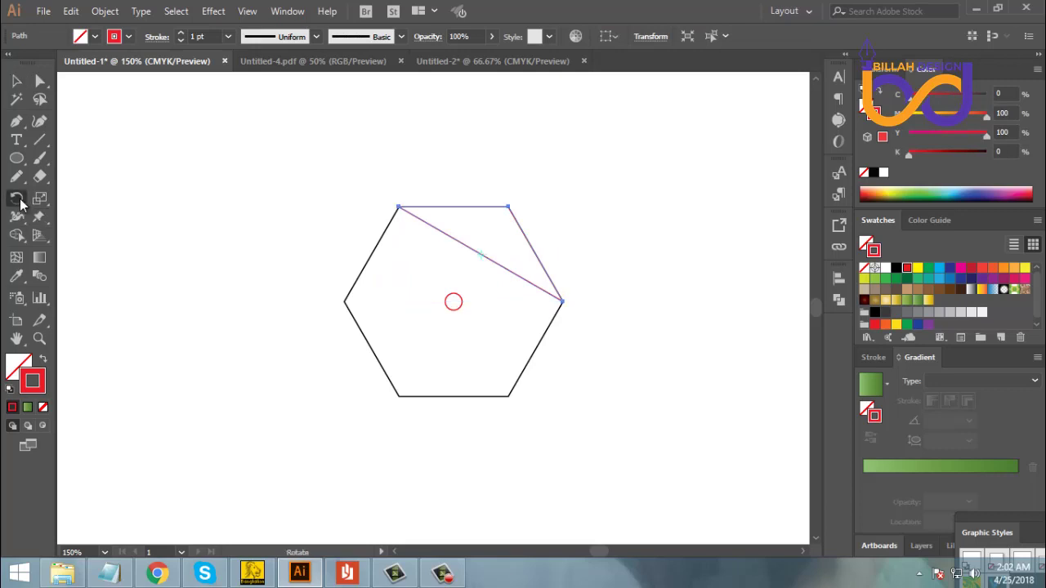
left_click(482, 255)
left_click(455, 302, "alt")
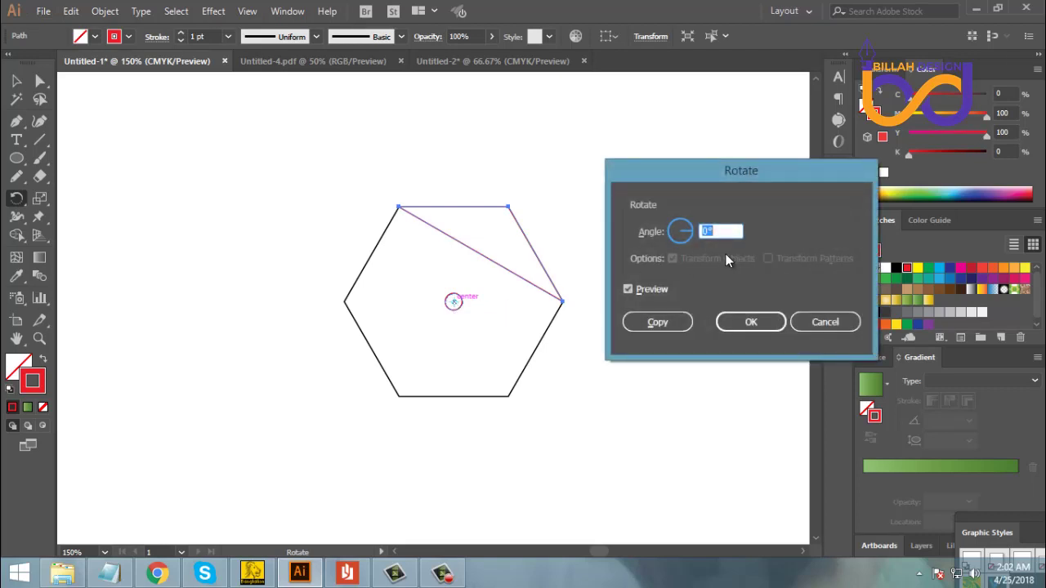
left_click_drag(688, 183, 732, 173)
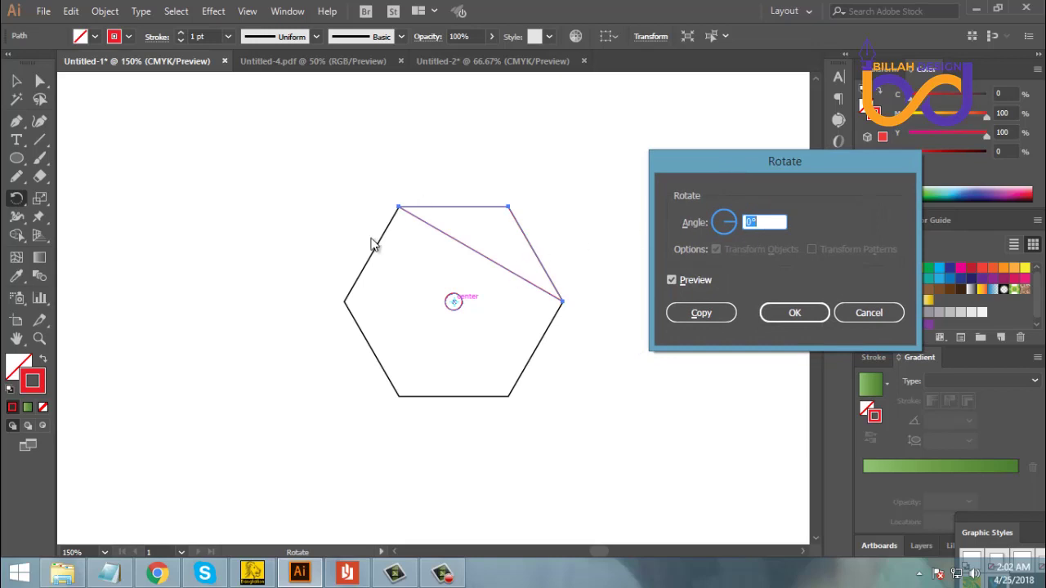
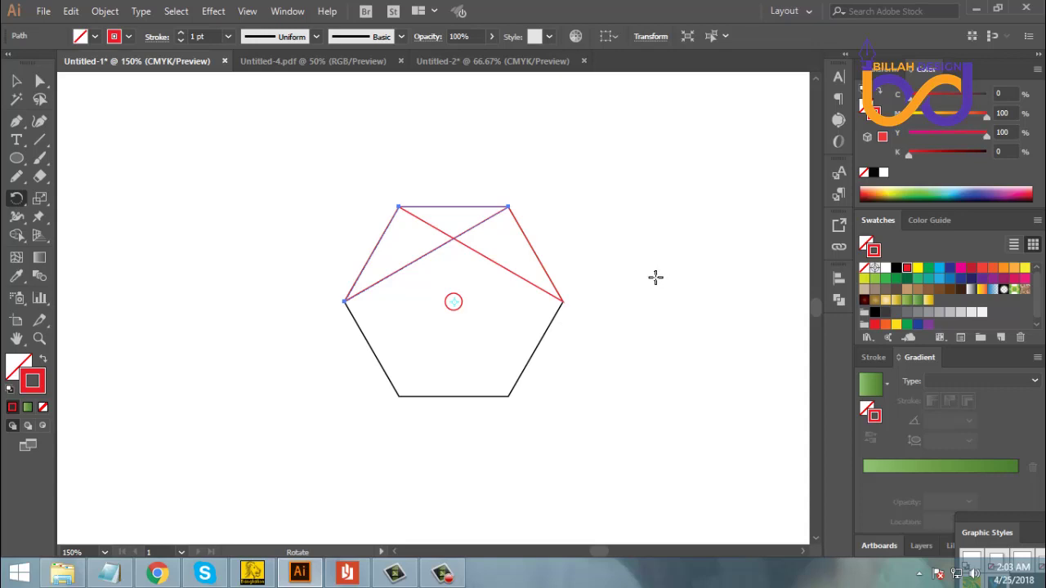
- Repeat the rotated copy four more times so six triangles go around the hexagon, and clear the selection
key("ctrl")
key("ctrl+d")
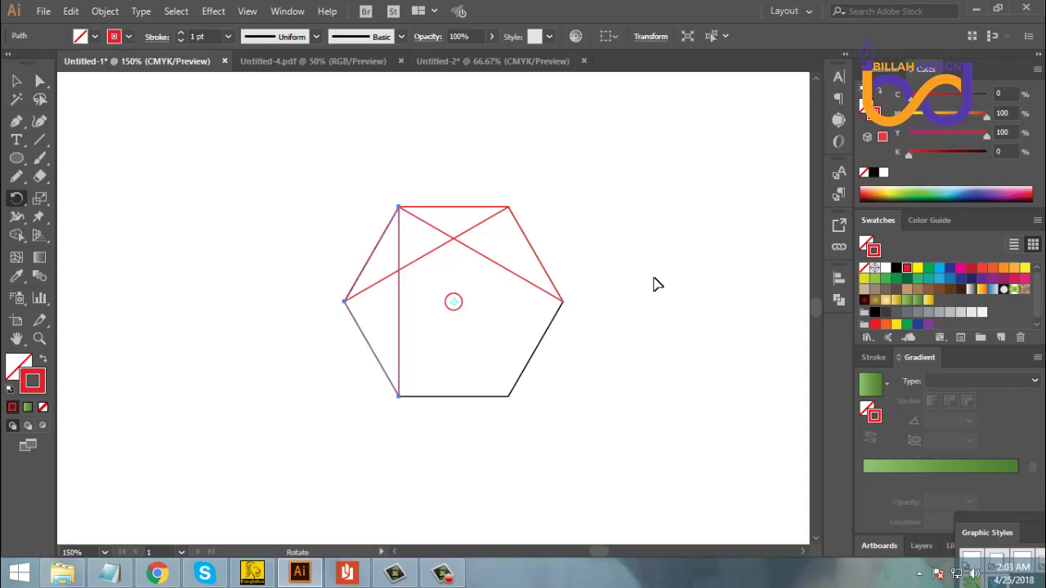
key("ctrl")
key("ctrl+d")
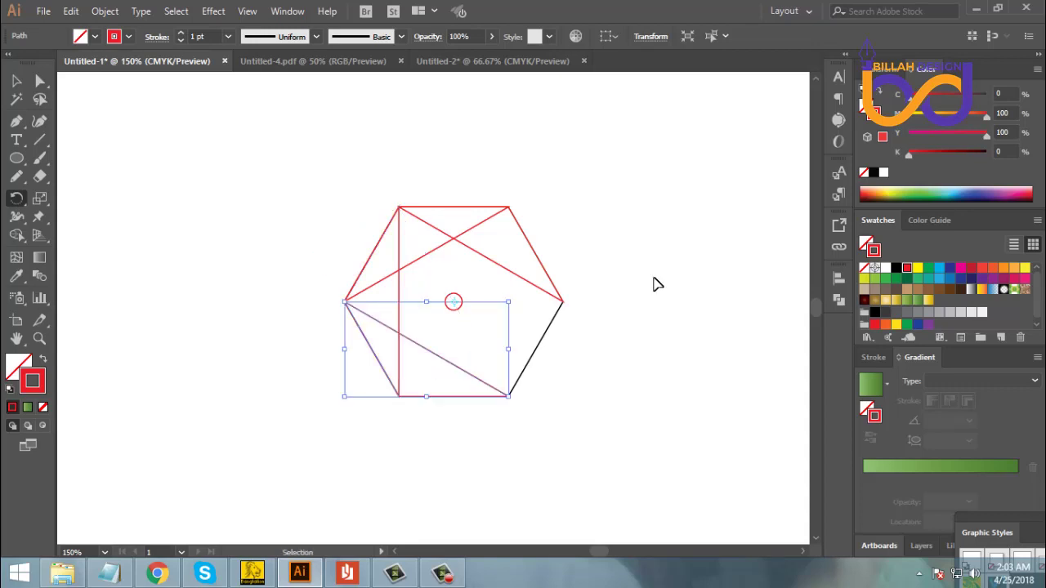
key("ctrl+d")
key("ctrl+d")
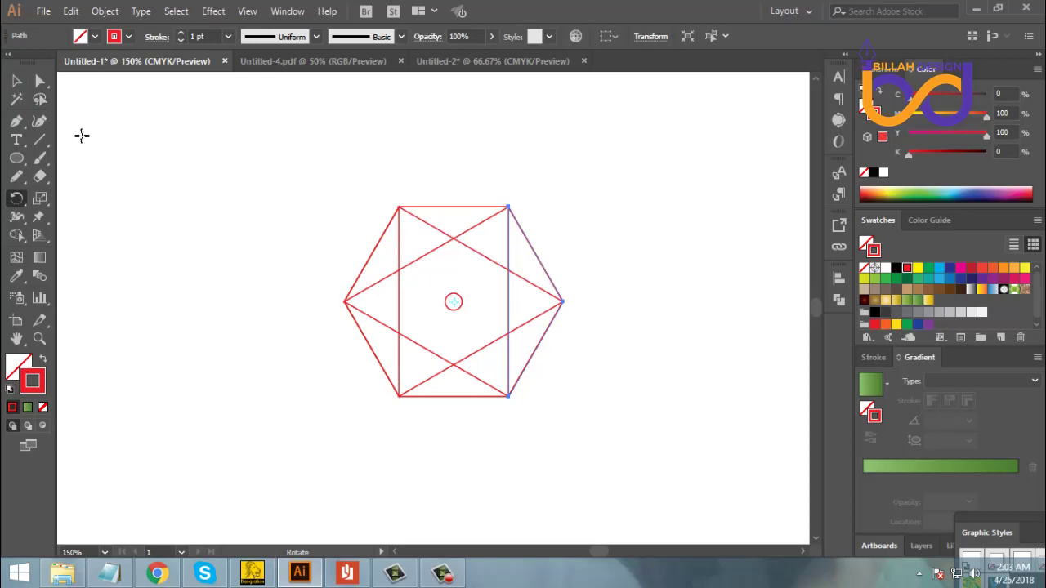
left_click(18, 84)
left_click(462, 407)
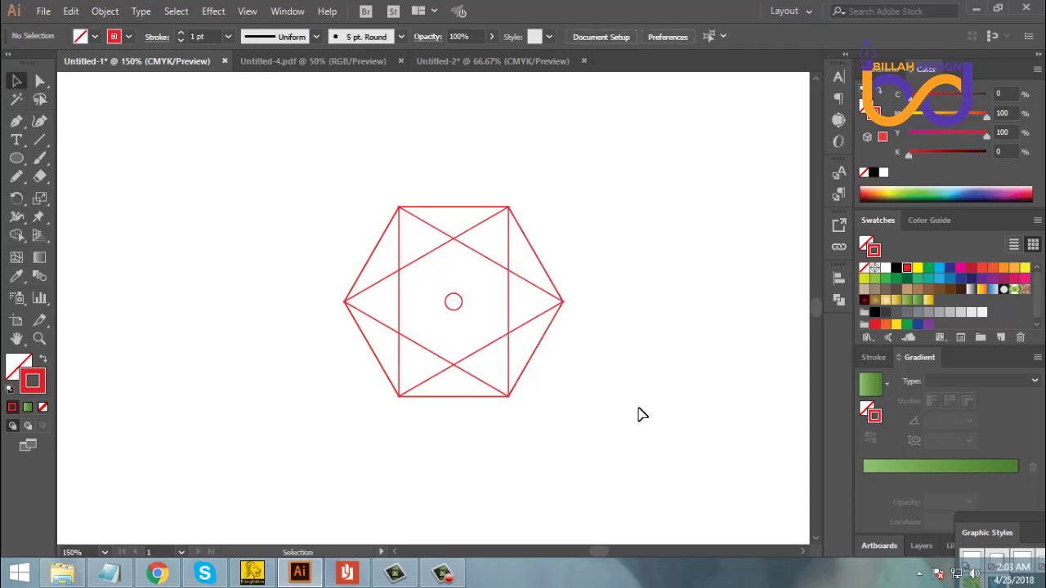
- Delete the original black-outlined hexagon behind the triangles, keeping the six red triangles and the small circle
left_click_drag(382, 261, 518, 345)
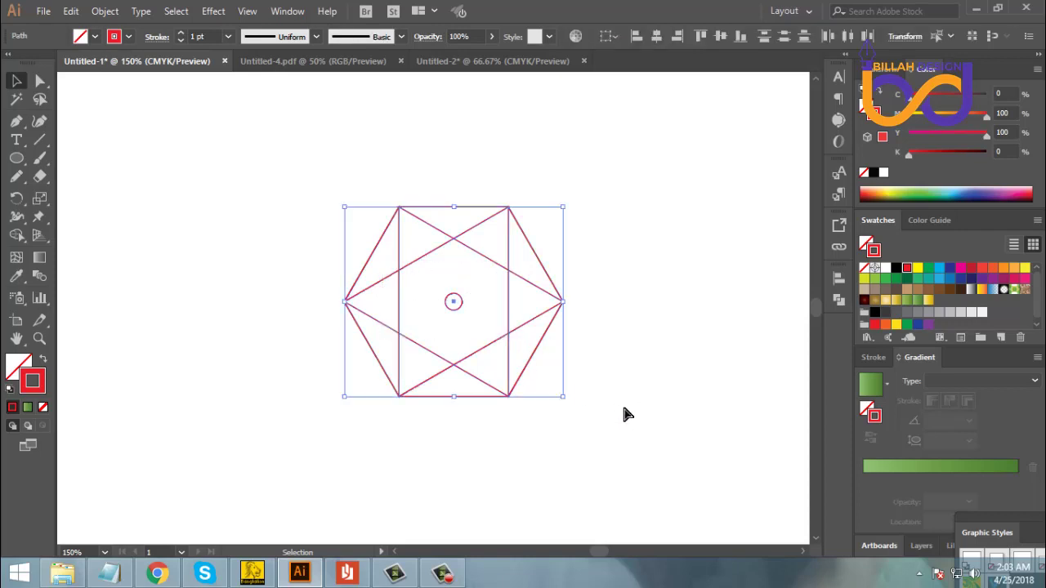
key("a")
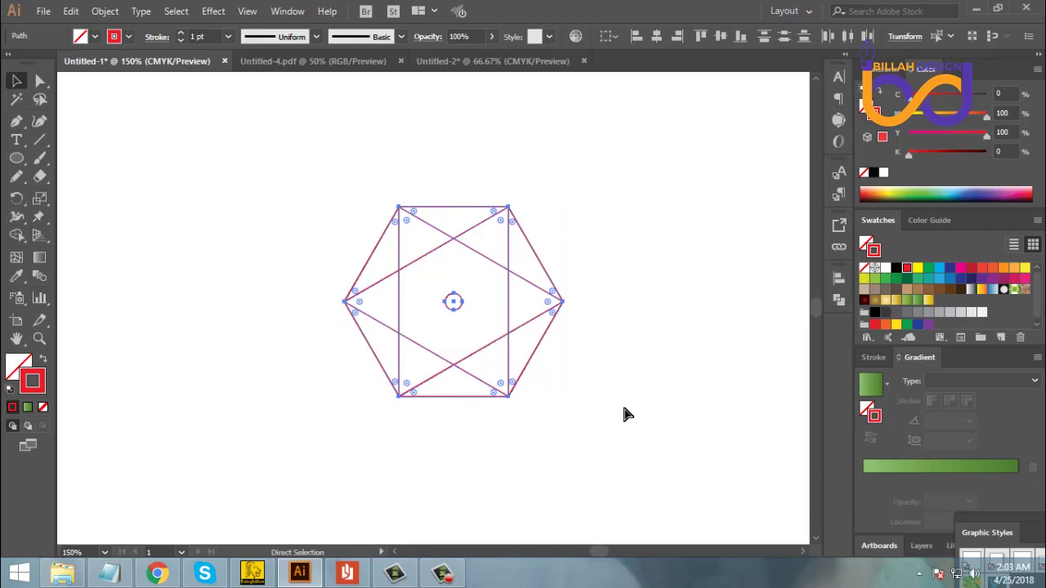
left_click(623, 414)
key("v")
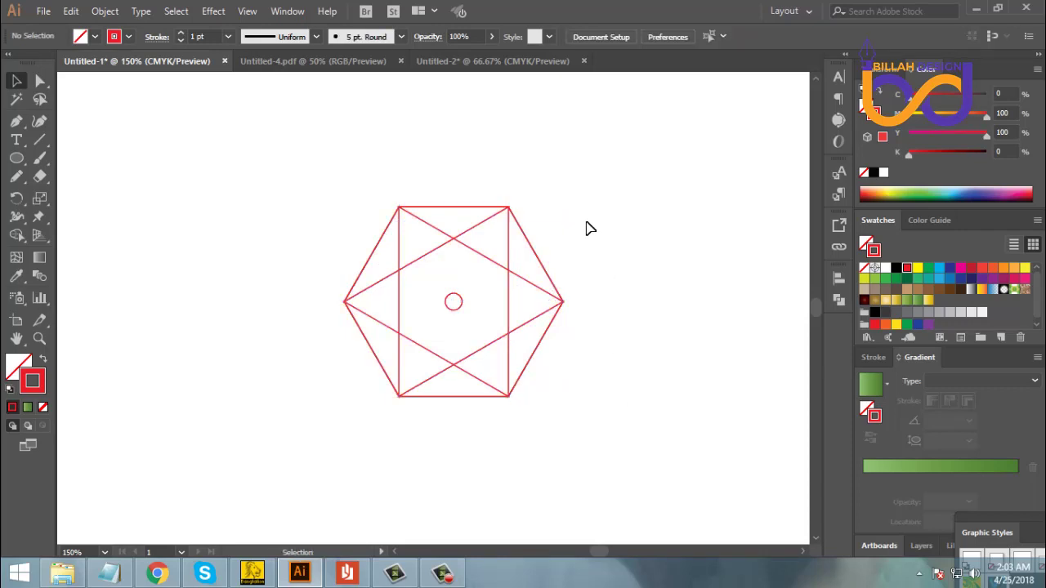
left_click_drag(590, 222, 530, 279)
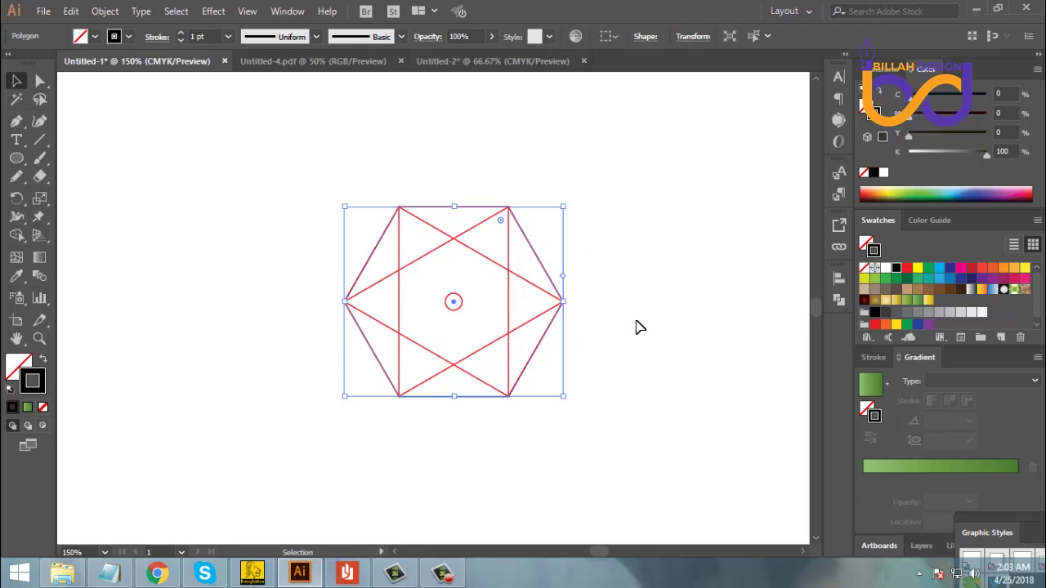
left_click(636, 322)
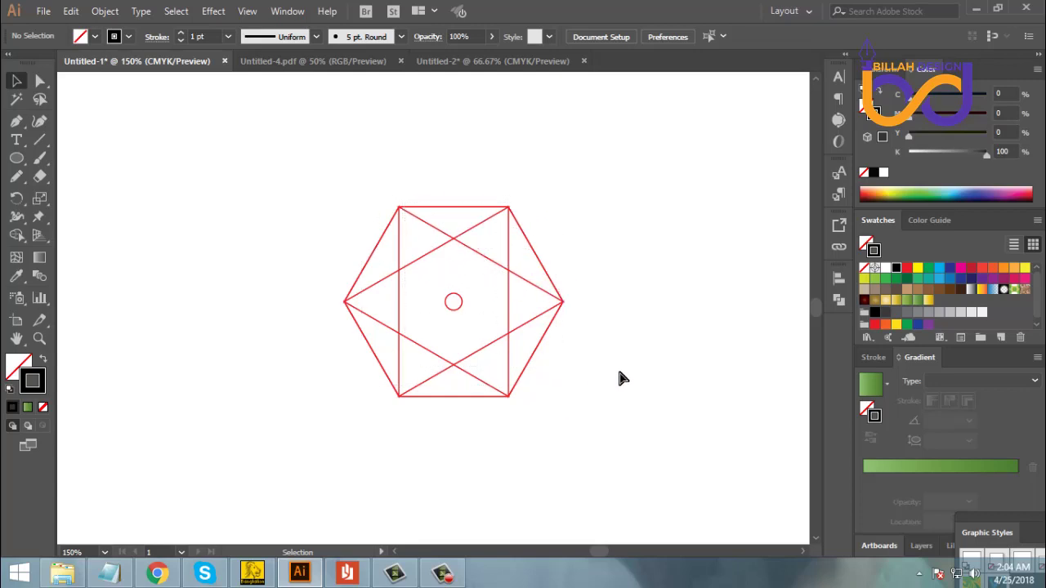
key("a")
key("ctrl+a")
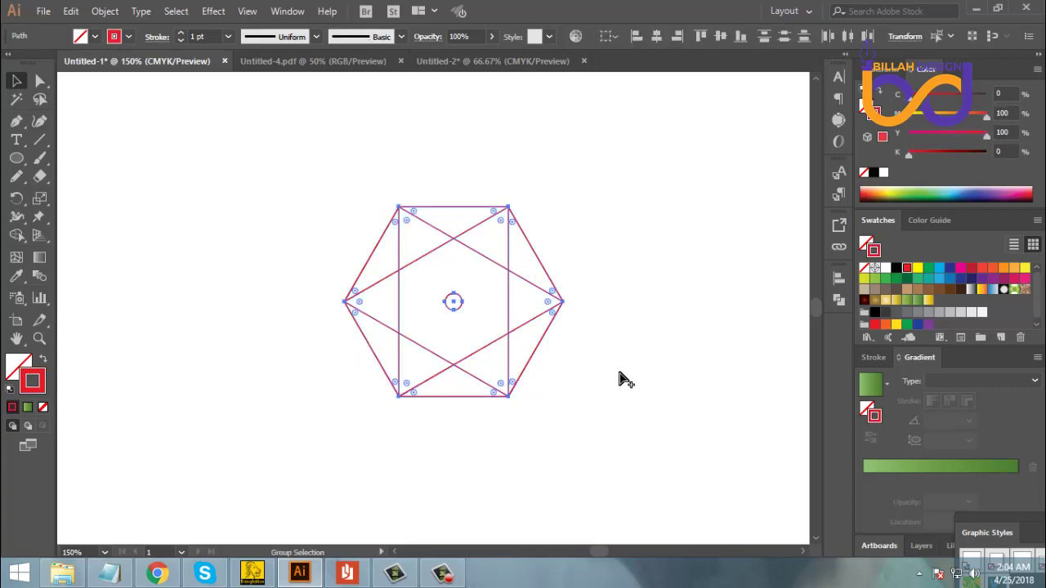
key("v")
key("ctrl+shift+a")
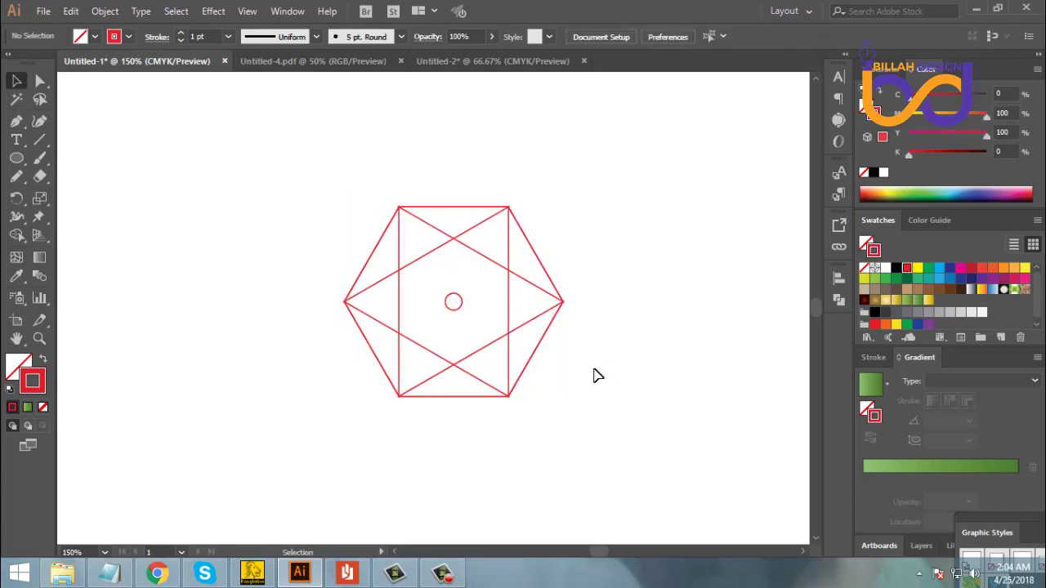
- Swap fill and stroke on all six triangles so they have a red fill and no outline
left_click_drag(356, 160, 566, 274)
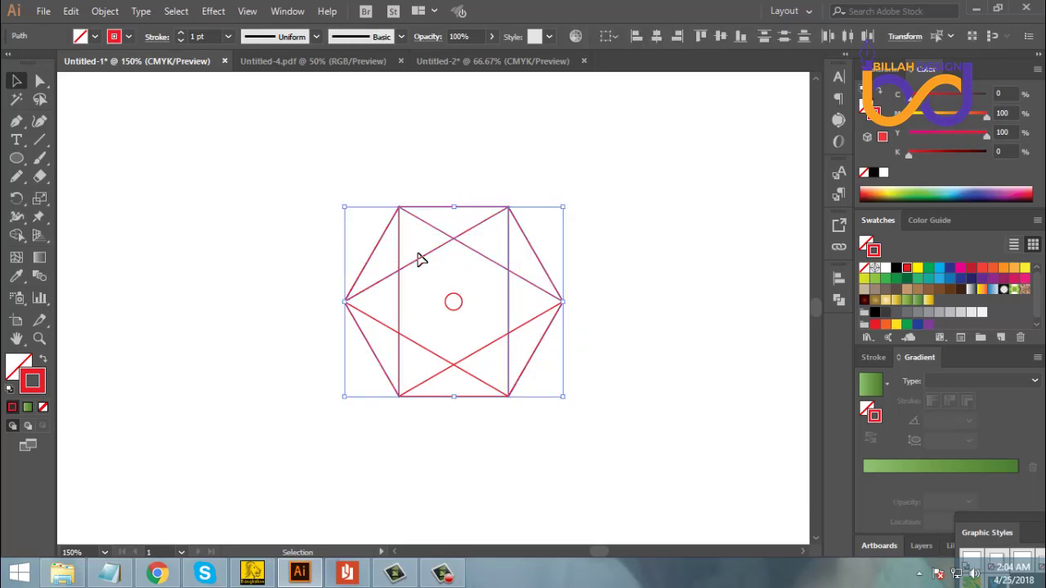
left_click(44, 359)
left_click(443, 443)
left_click_drag(442, 443, 484, 347)
left_click(43, 360)
left_click(600, 450)
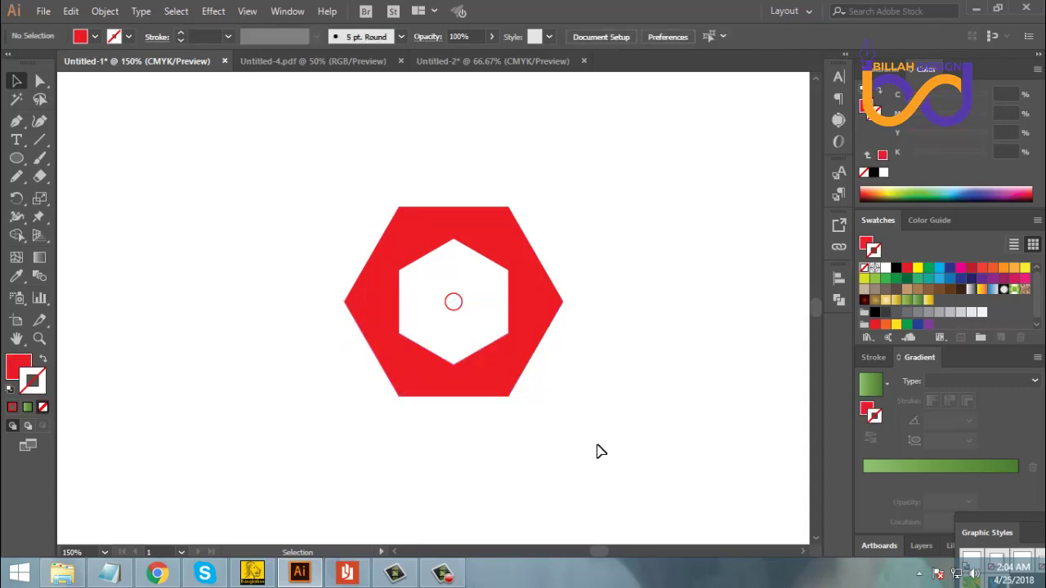
- Fill the triangle at the hexagon's upper-left corner with black
left_click(526, 240)
left_click(597, 232)
left_click_drag(612, 166, 451, 450)
left_click(450, 451)
left_click(435, 239)
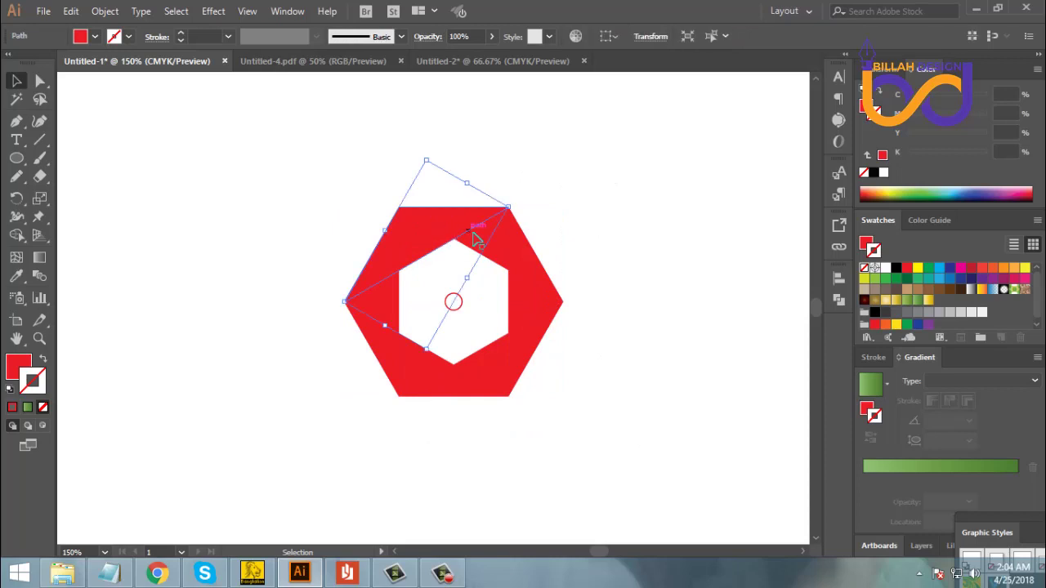
left_click(897, 268)
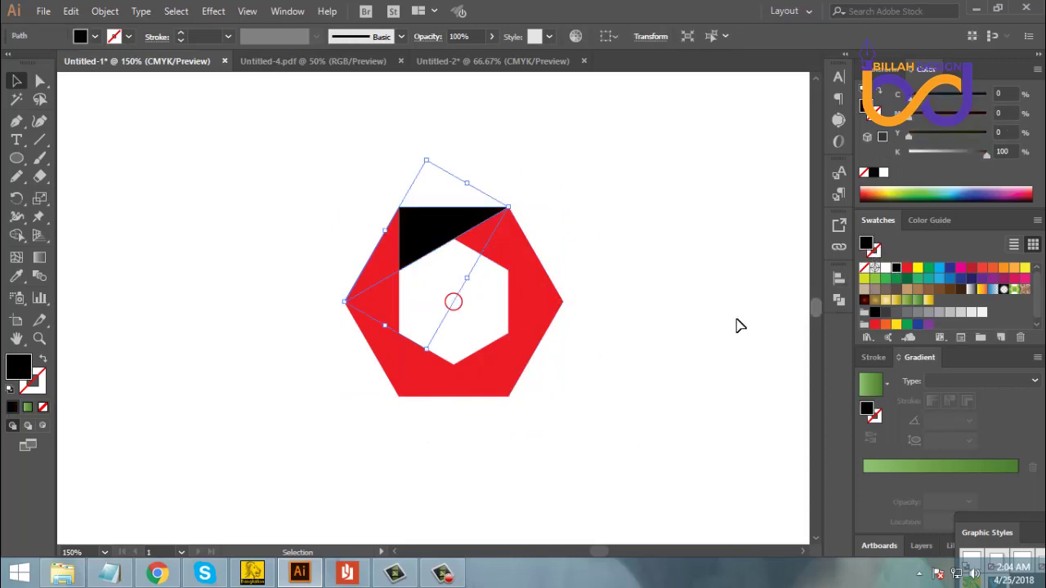
- Fill the triangle at the hexagon's right corner with green and the one at its lower-right corner with cyan
left_click(544, 264)
left_click(551, 285)
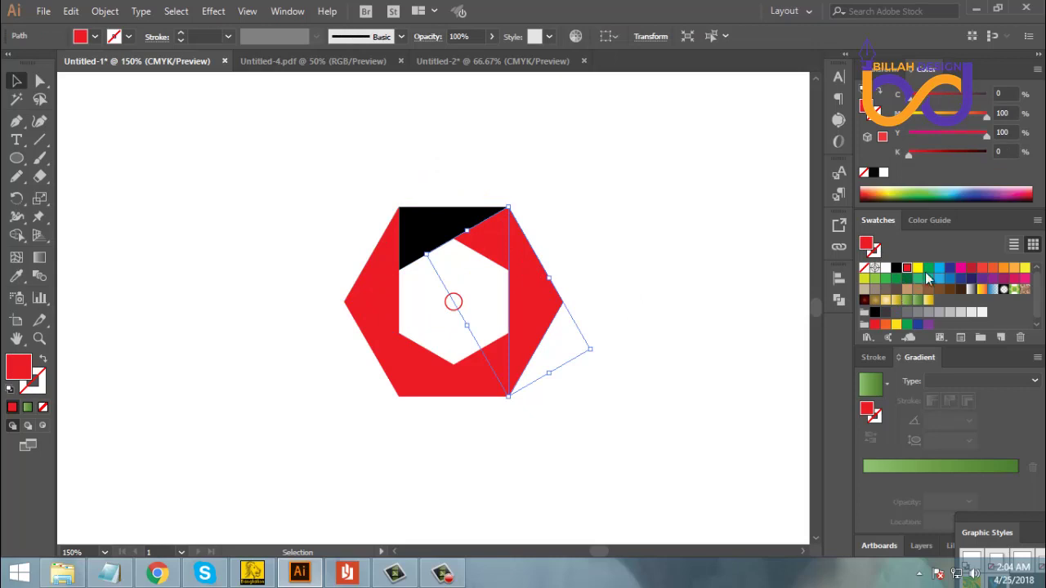
left_click(927, 276)
left_click(610, 430)
left_click(484, 385)
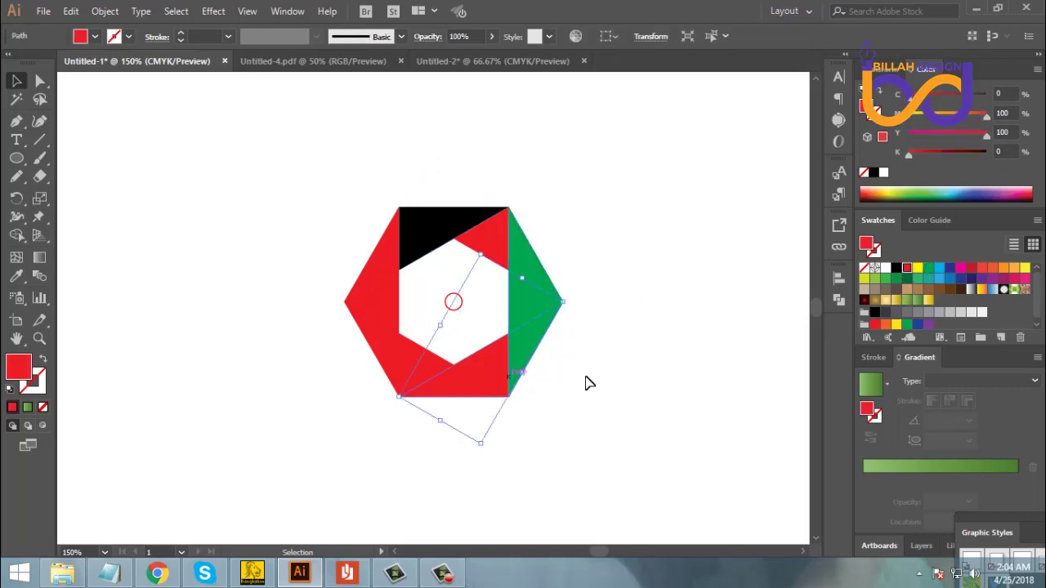
left_click(939, 268)
left_click(670, 429)
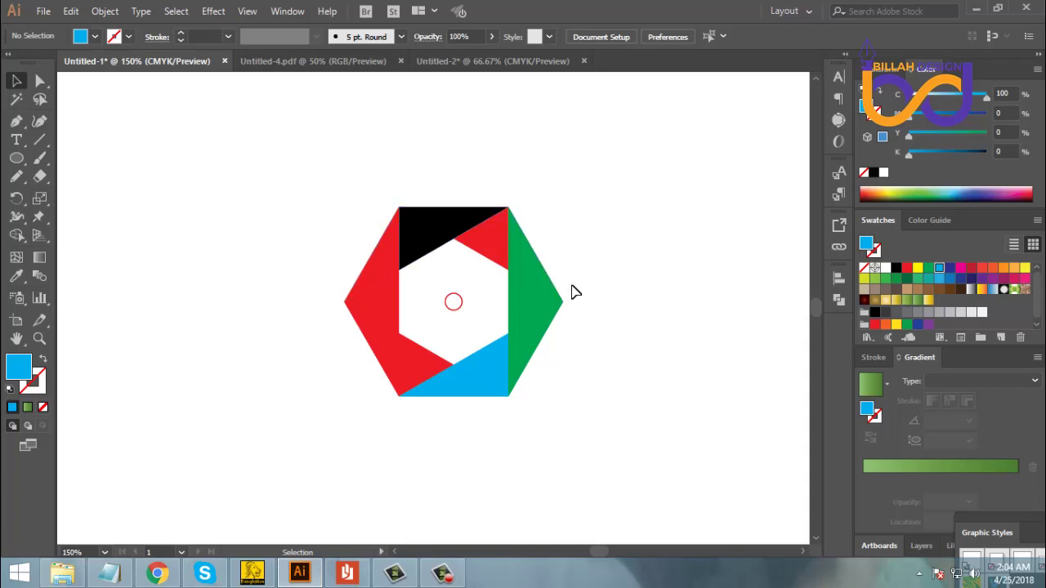
- Select the six triangles and use the Shape Builder tool to form the hexagon's top blade in cyan
left_click_drag(334, 196, 587, 277)
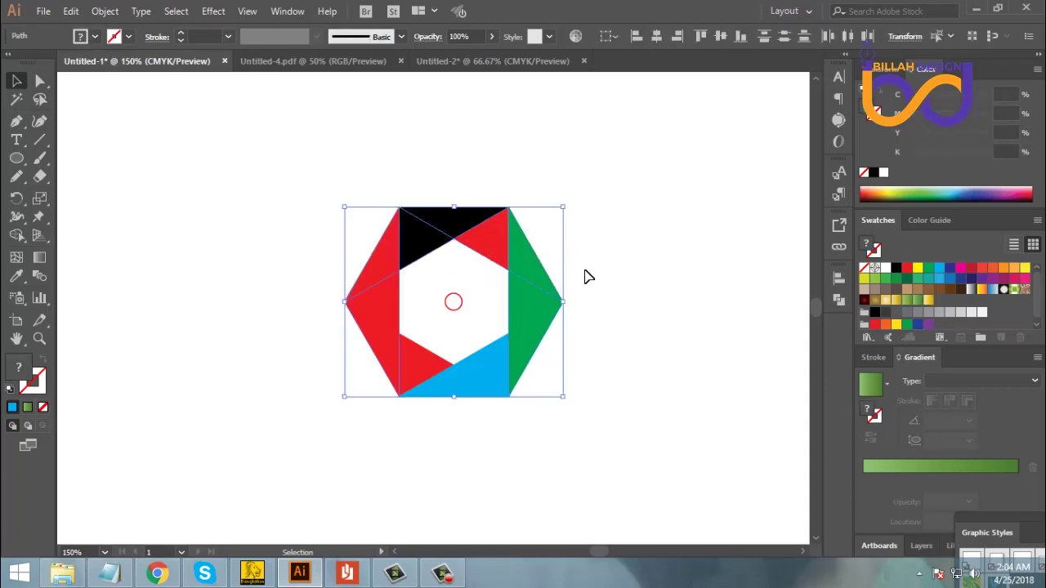
left_click(483, 381)
key("ctrl+a")
left_click(19, 237)
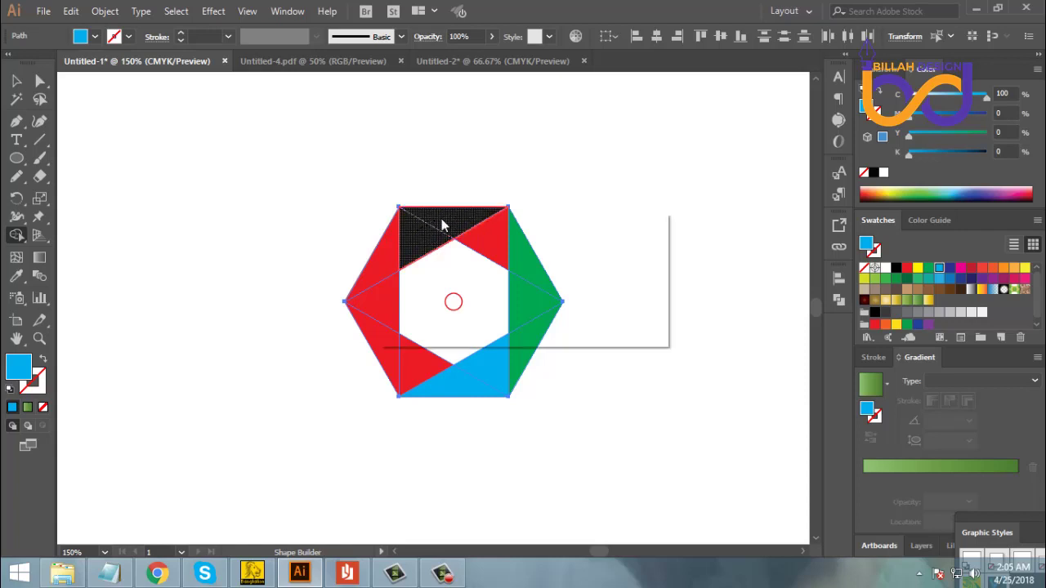
left_click(443, 227)
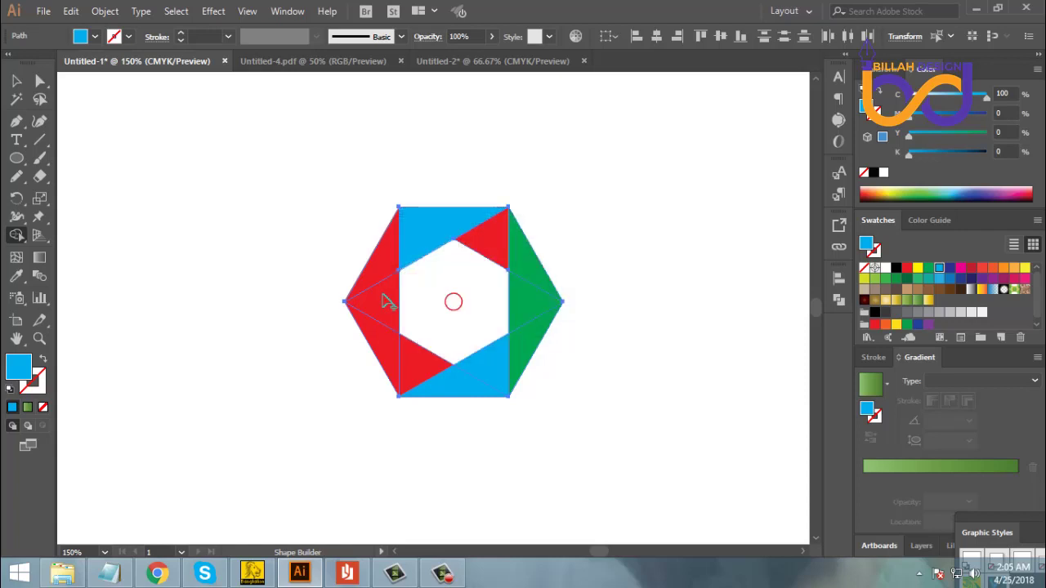
- Merge the upper-left and lower-left regions into two blades with Shape Builder, colouring the upper-left one red and the lower-left one cyan
left_click_drag(381, 301, 385, 286)
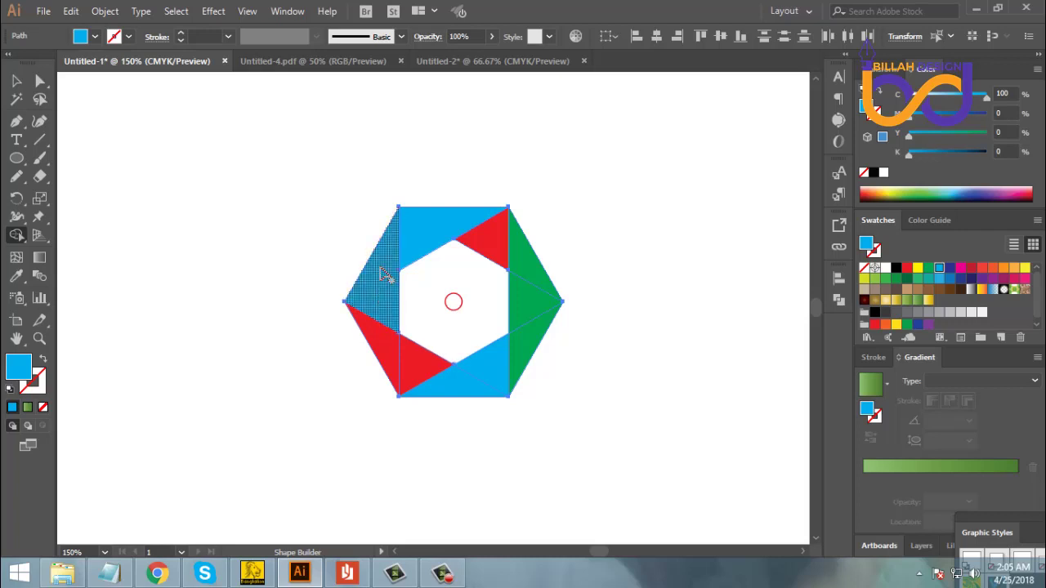
left_click(907, 268)
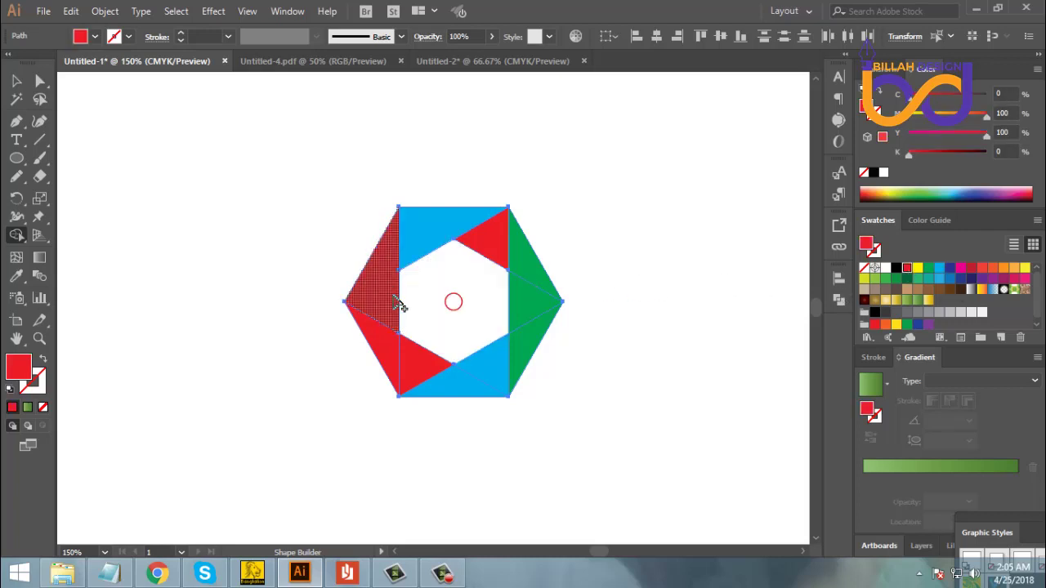
left_click_drag(408, 362, 392, 343)
left_click(939, 269)
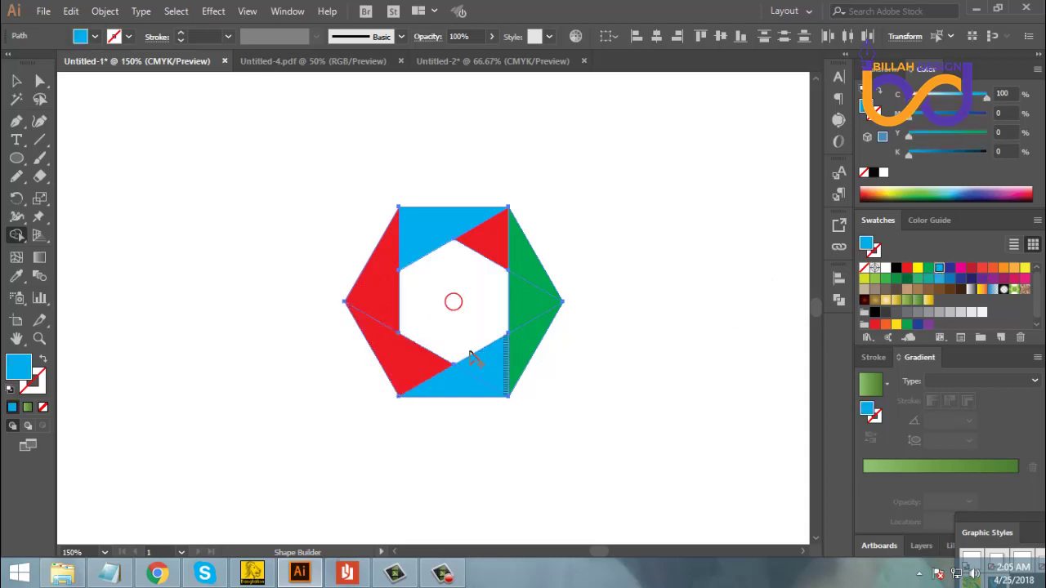
left_click(413, 366)
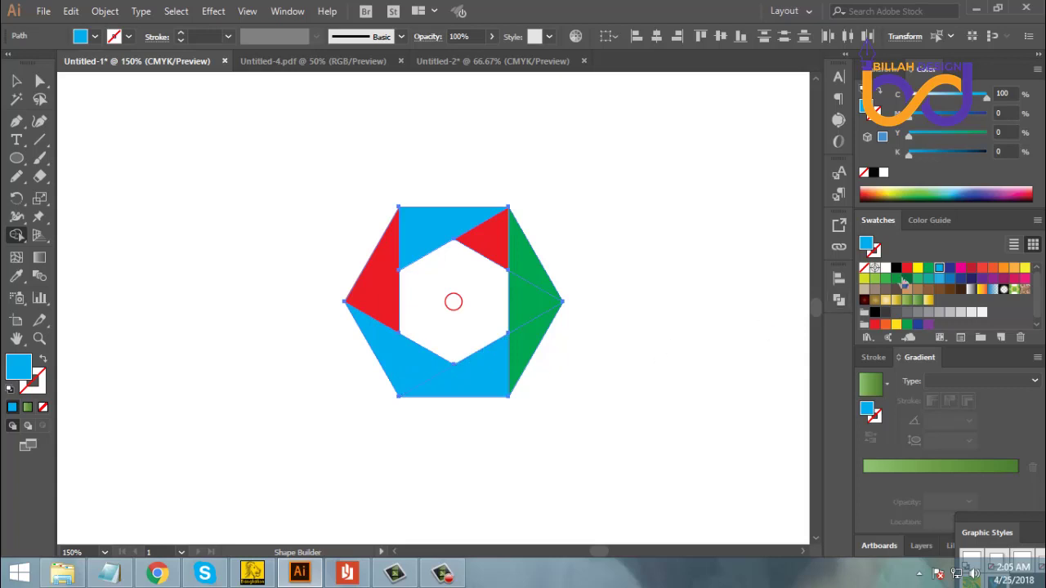
- Colour the bottom blade dark blue and form the lower-right blade in cyan with Shape Builder
left_click(950, 269)
left_click(491, 380)
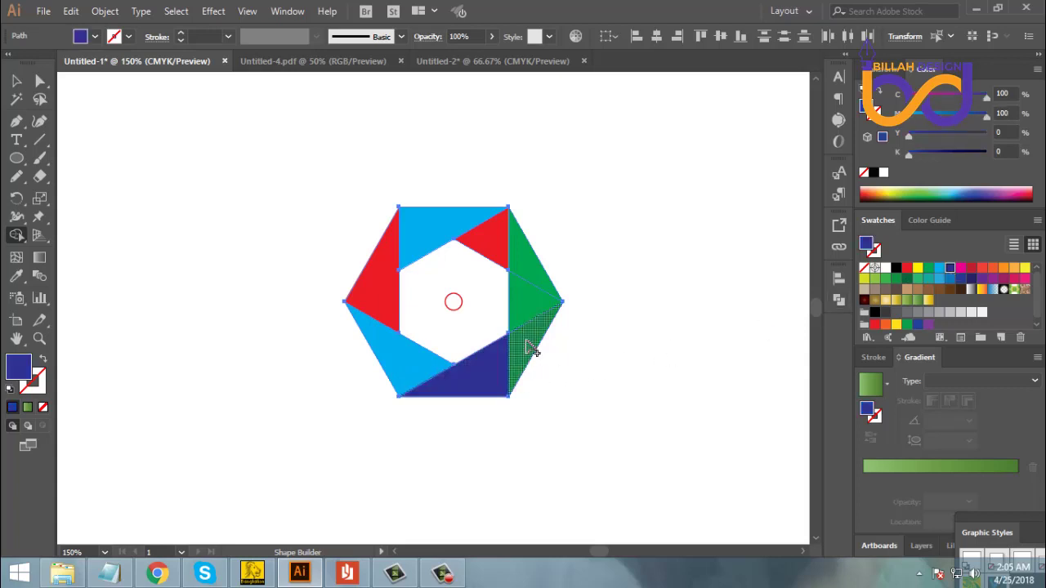
left_click(529, 319)
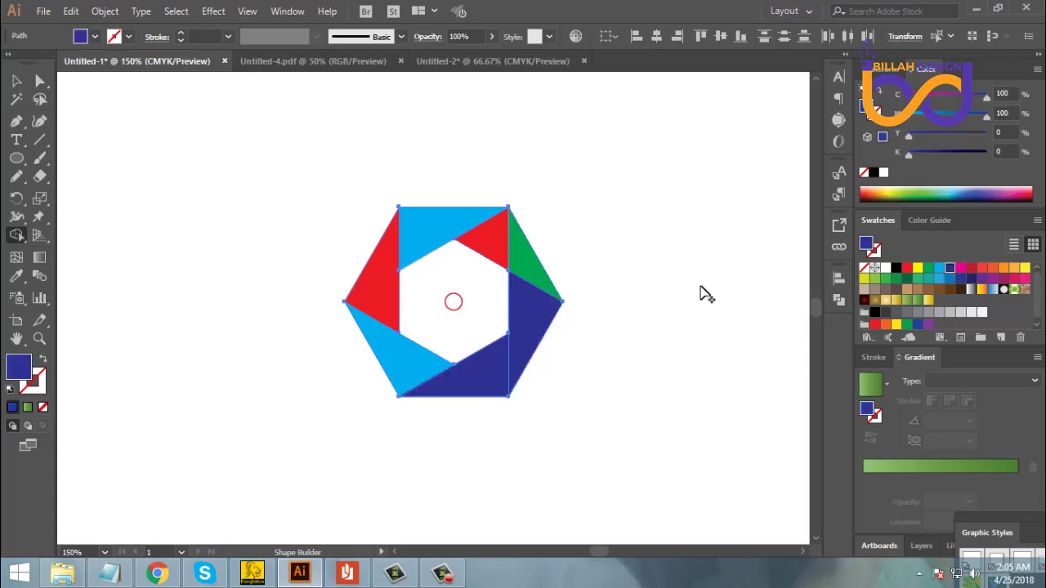
left_click(940, 268)
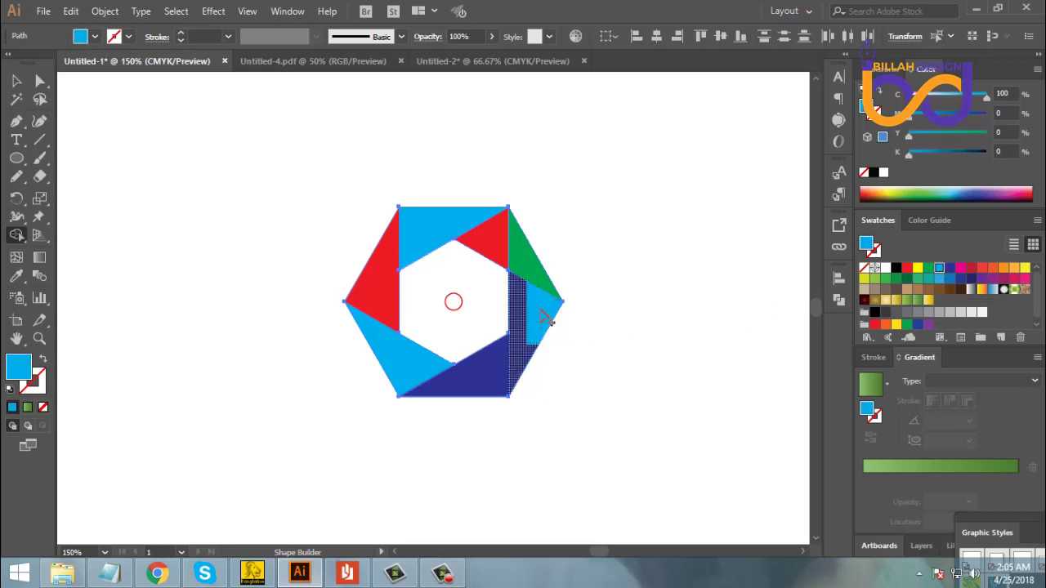
left_click(535, 327)
- Merge the upper-right regions of the hexagon into one blade with Shape Builder and colour it red
left_click_drag(536, 274, 500, 249)
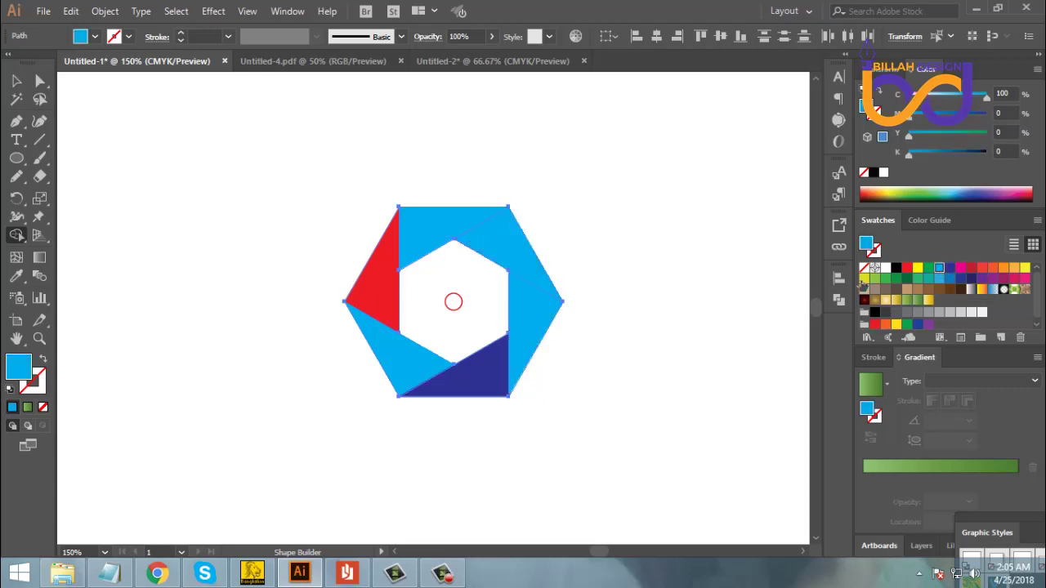
left_click(907, 268)
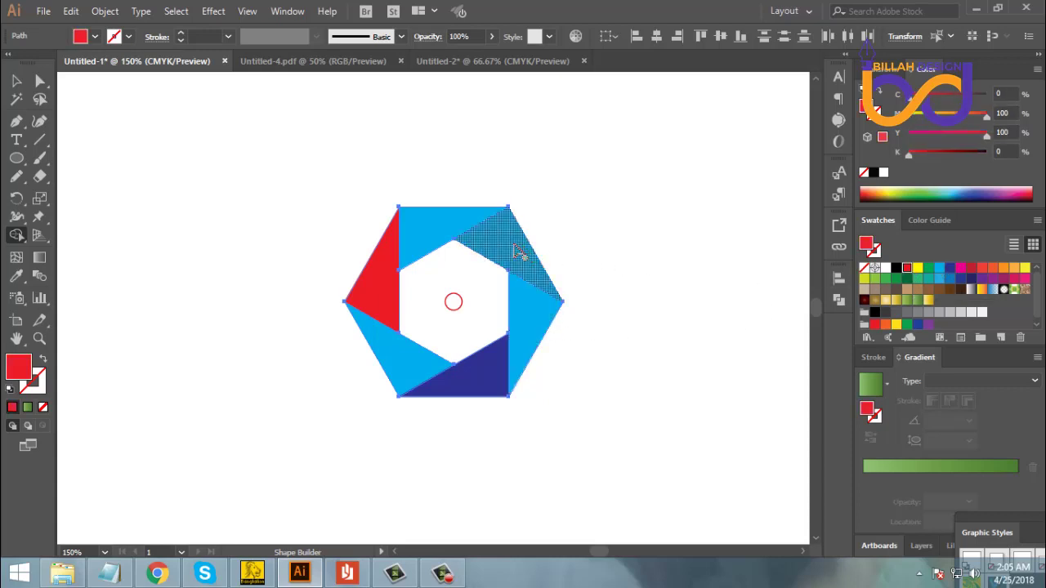
left_click(521, 252)
left_click(18, 81)
left_click(539, 453)
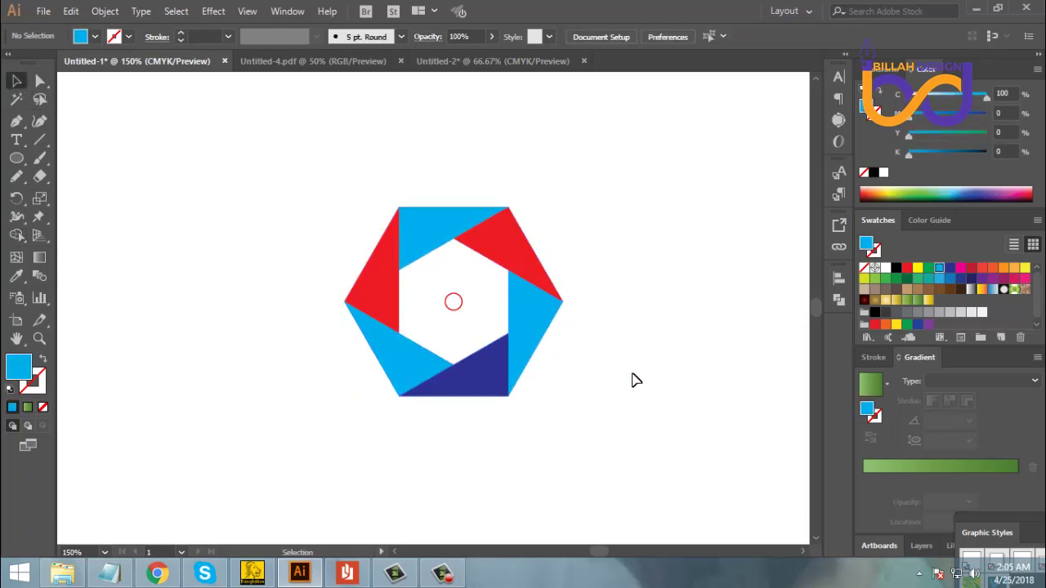
- Select the coloured blades one at a time to check that each is a separate shape
key("space")
left_click_drag(640, 389, 630, 393)
left_click(495, 262)
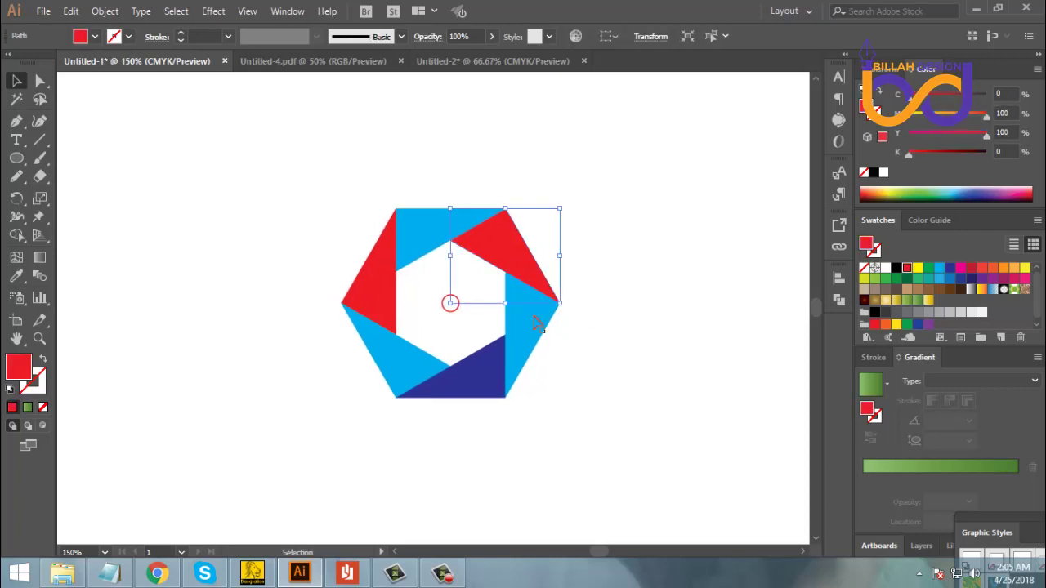
left_click(443, 244)
left_click(442, 244)
left_click(528, 269)
left_click(581, 362)
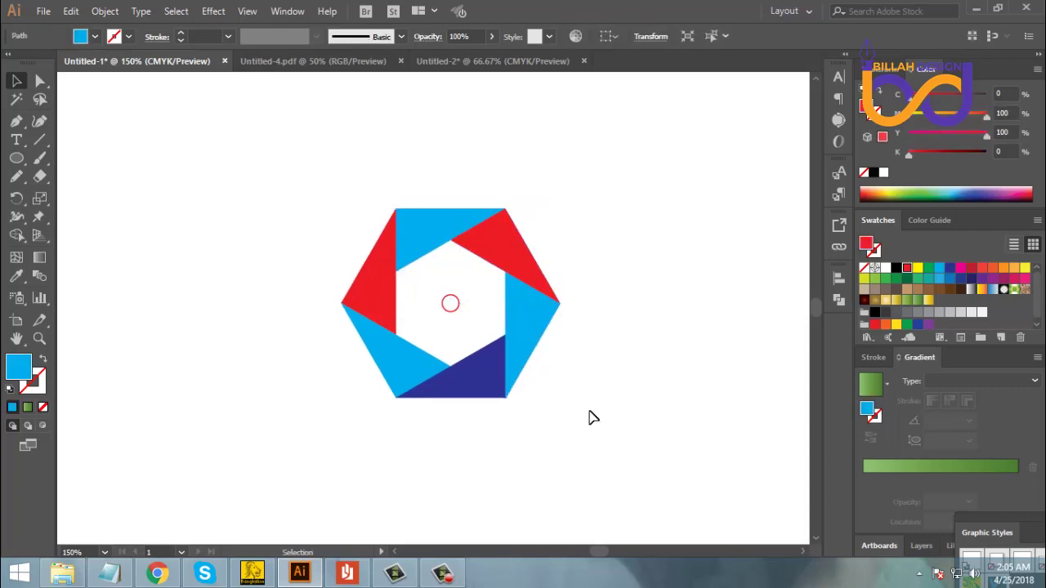
left_click(489, 380)
left_click(428, 373)
left_click(458, 458)
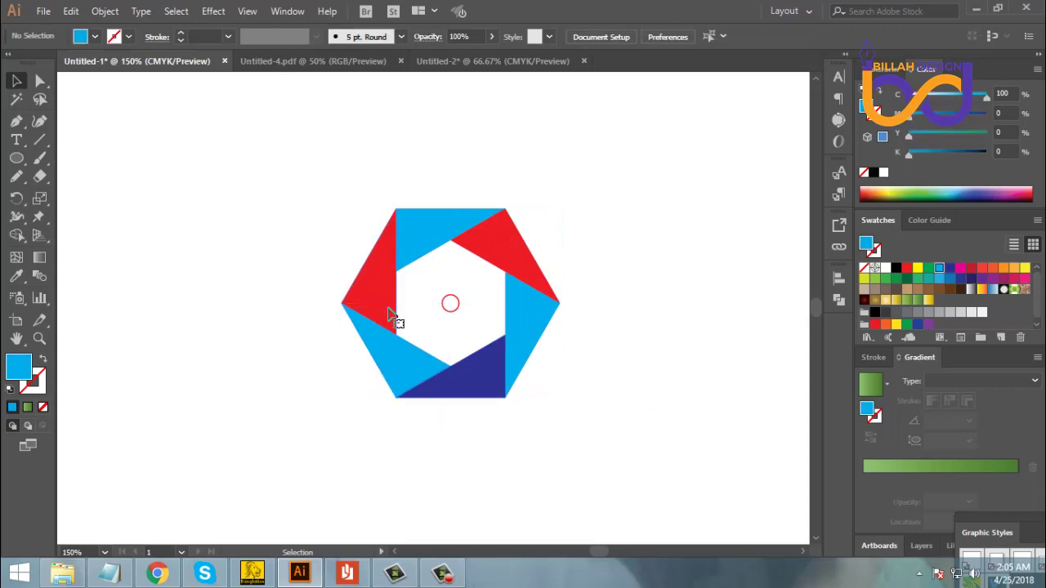
left_click(393, 320)
left_click(621, 440)
left_click_drag(625, 424, 666, 378)
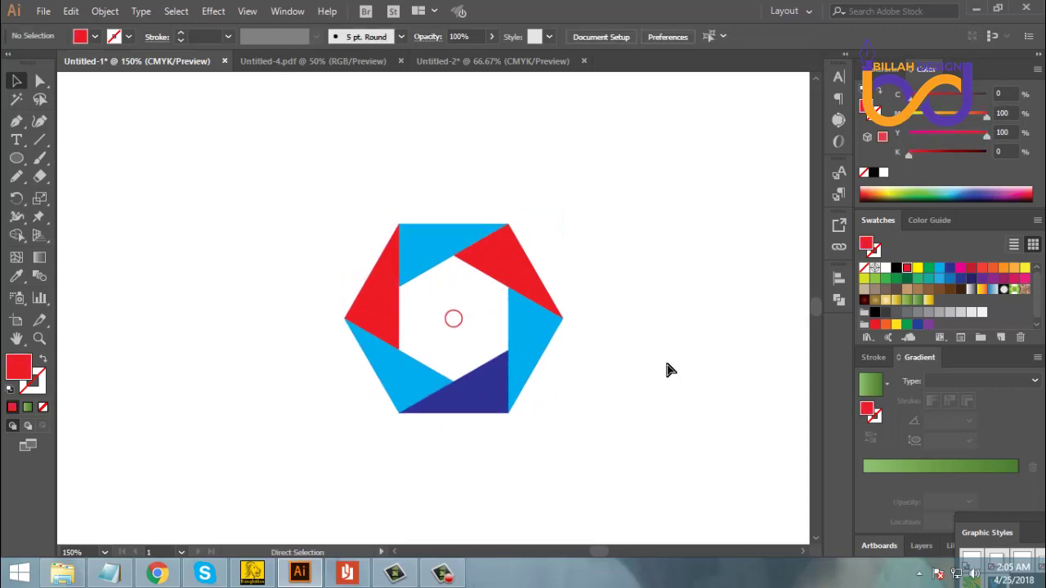
- Draw a closed triangle with the Pen tool over the top blade, joining its upper-left corner and the inner hexagon's upper-left and top corners
key("ctrl+plus")
key("ctrl+plus")
key("space")
left_click_drag(505, 255, 512, 280)
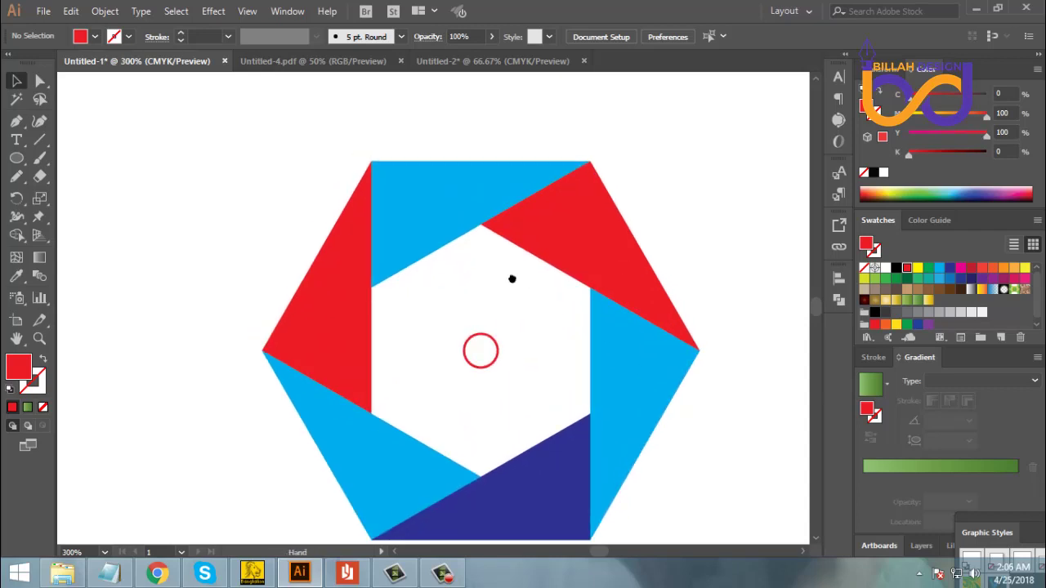
left_click(18, 122)
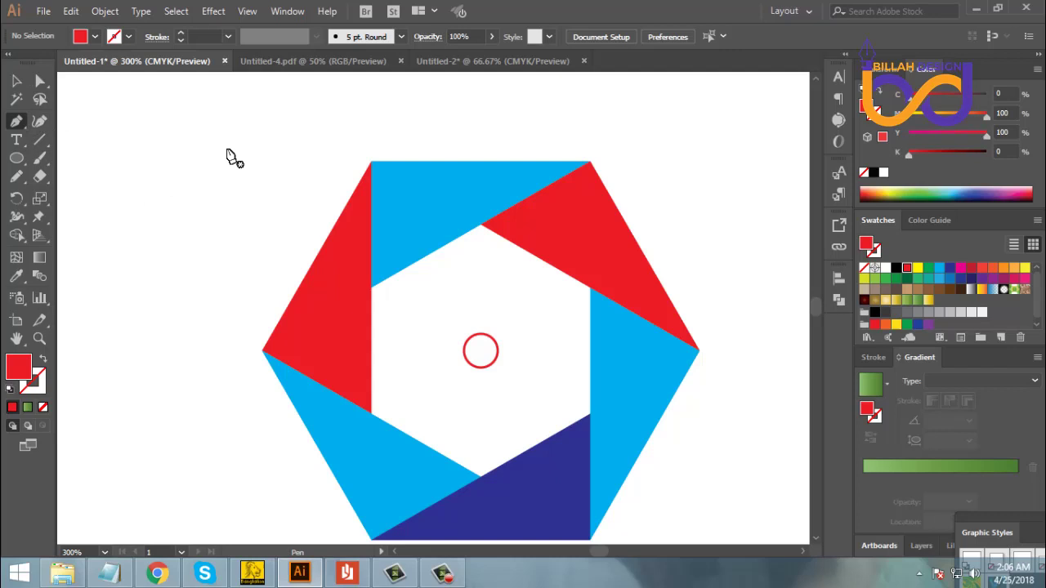
left_click(371, 163, "ctrl")
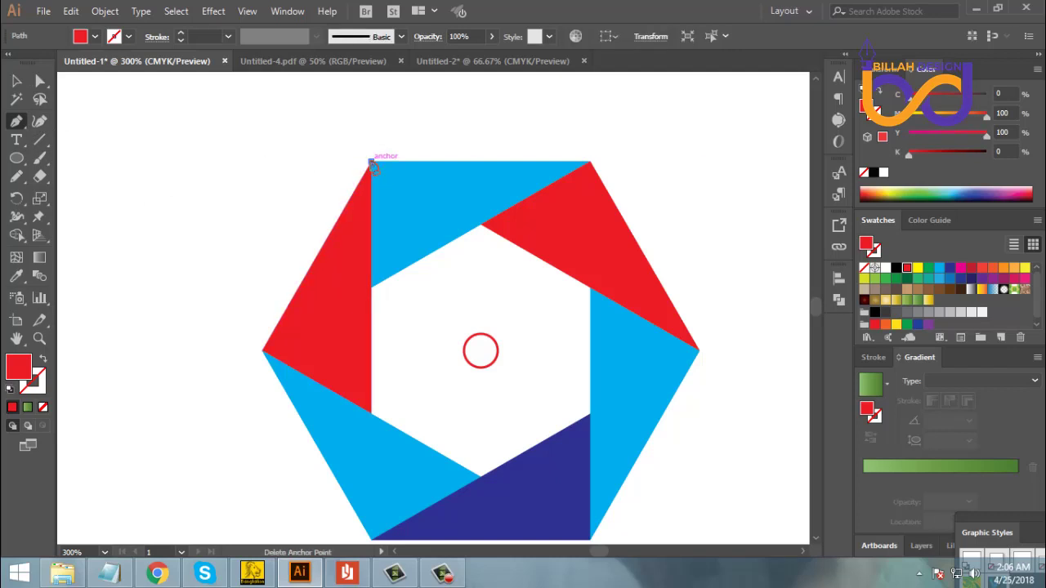
left_click(372, 164)
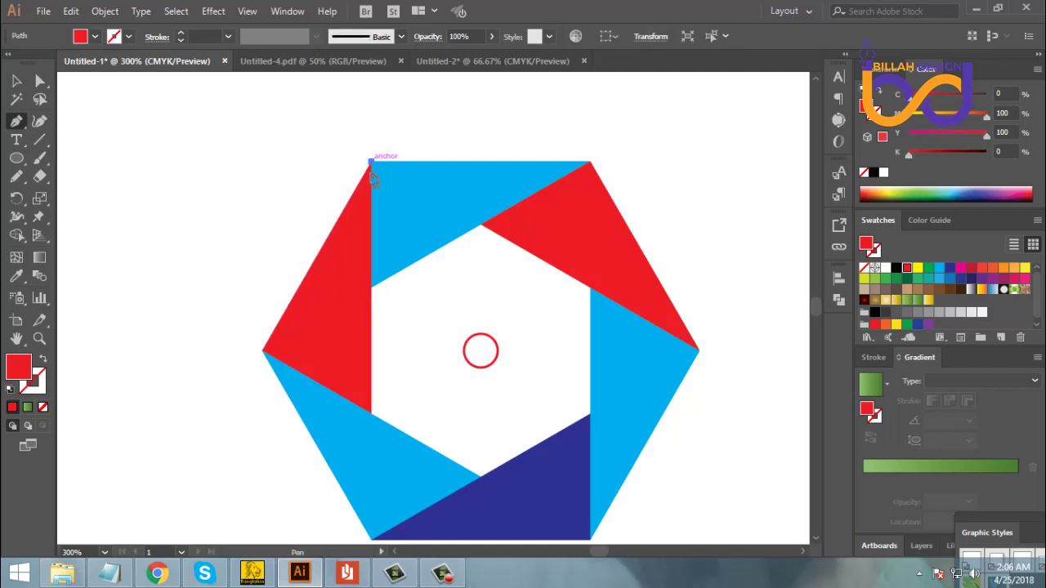
left_click(372, 288)
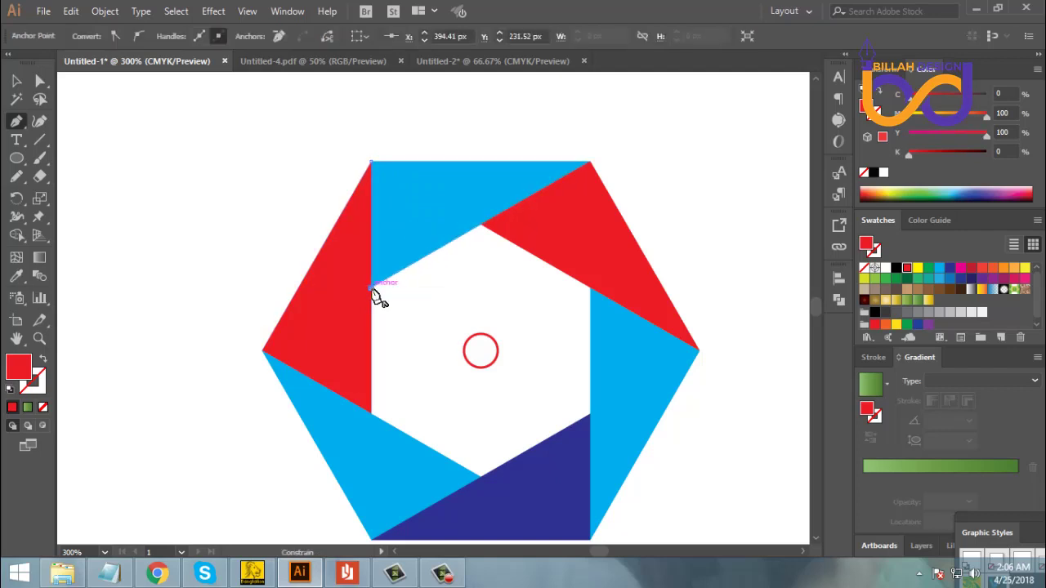
left_click(482, 226)
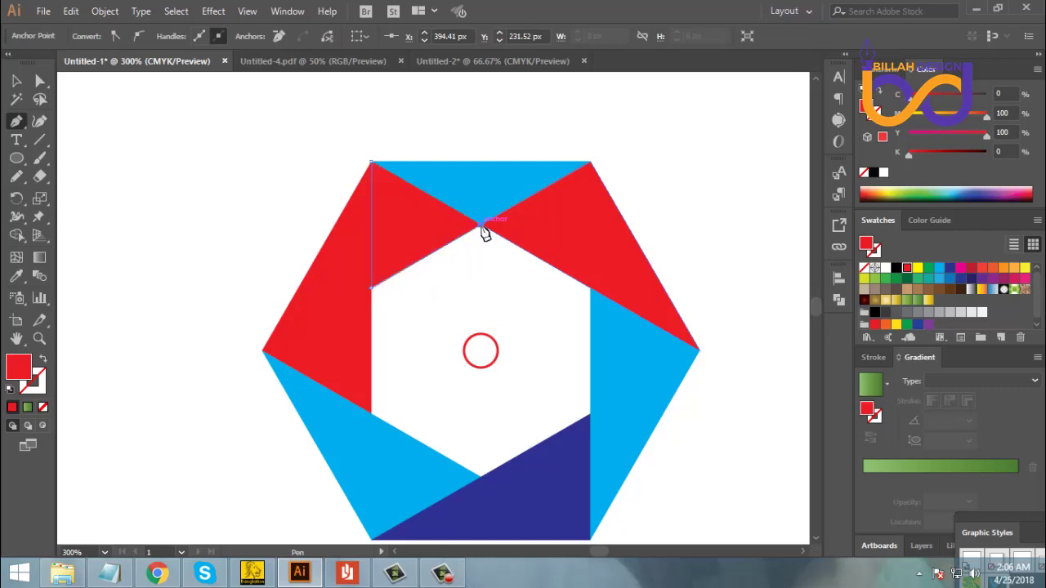
left_click(372, 164)
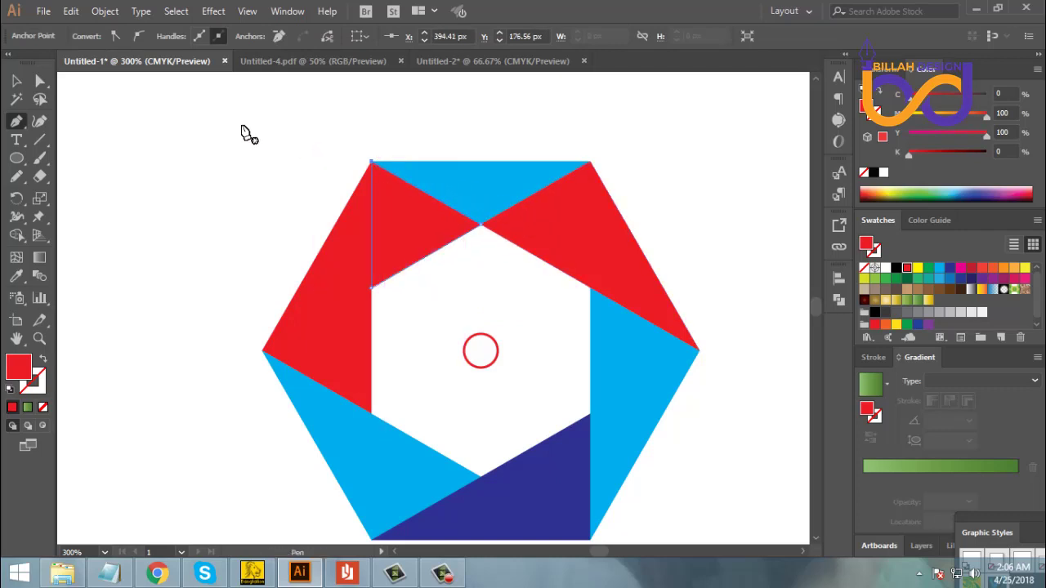
left_click(39, 81)
left_click(215, 181)
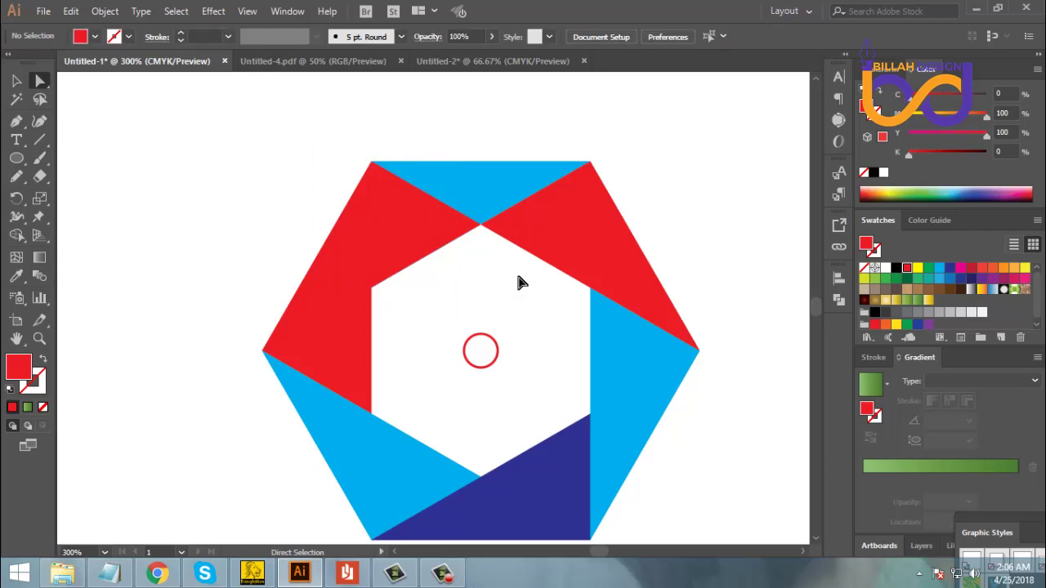
- Fill the new triangle on the top blade with black
left_click(432, 237)
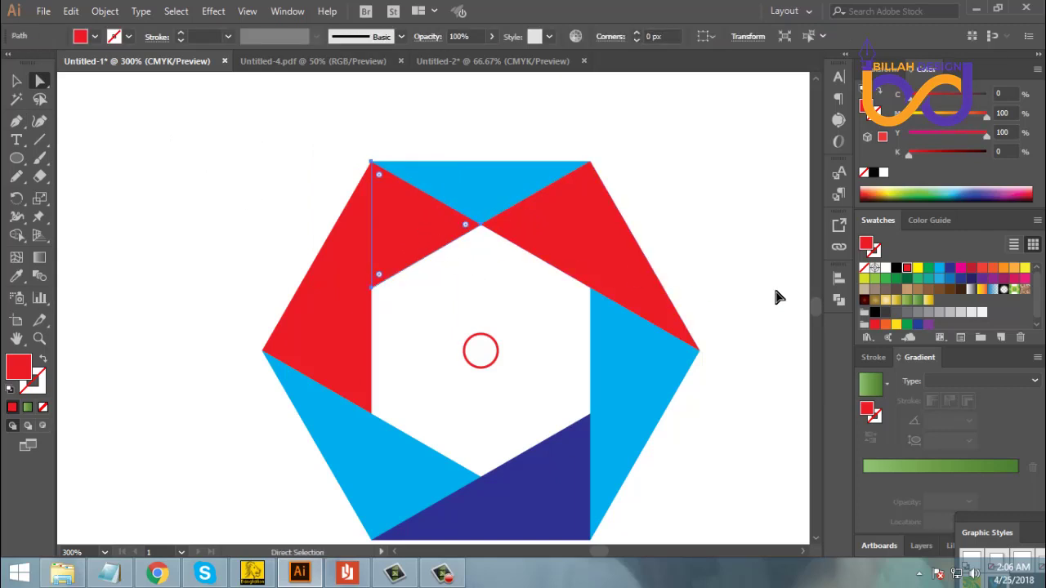
left_click(896, 267)
left_click(491, 294)
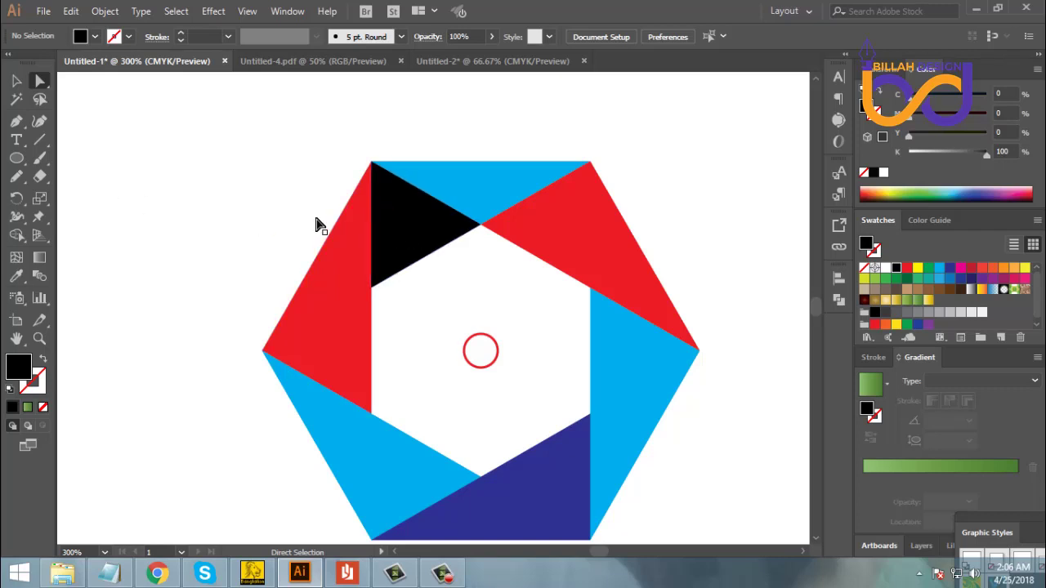
- Detach the Pen tool group onto the canvas and bend the black triangle's upper edge inward with the Anchor Point tool
left_click(16, 80)
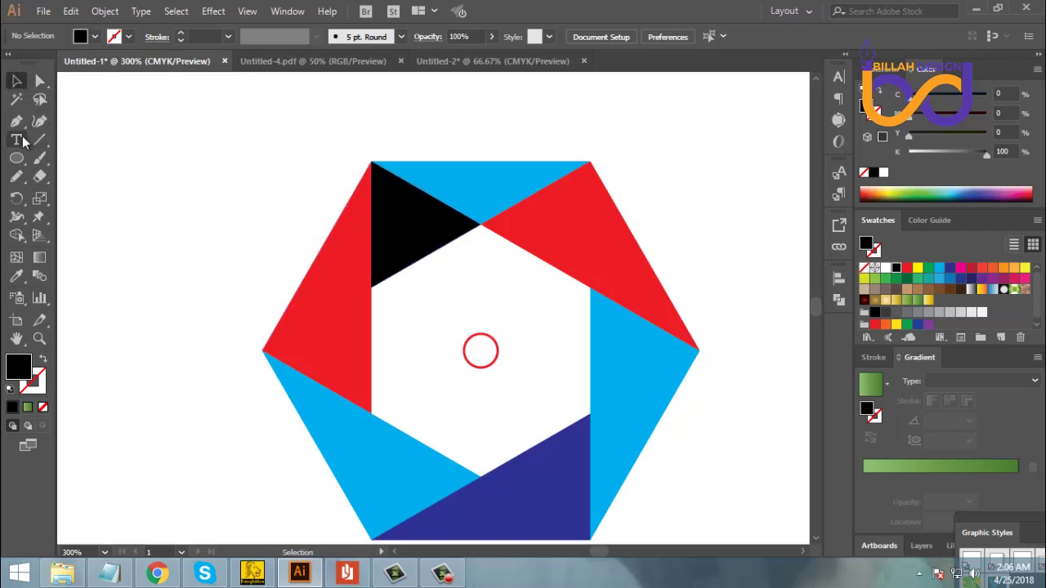
left_click_drag(16, 122, 190, 148)
left_click_drag(77, 136, 186, 121)
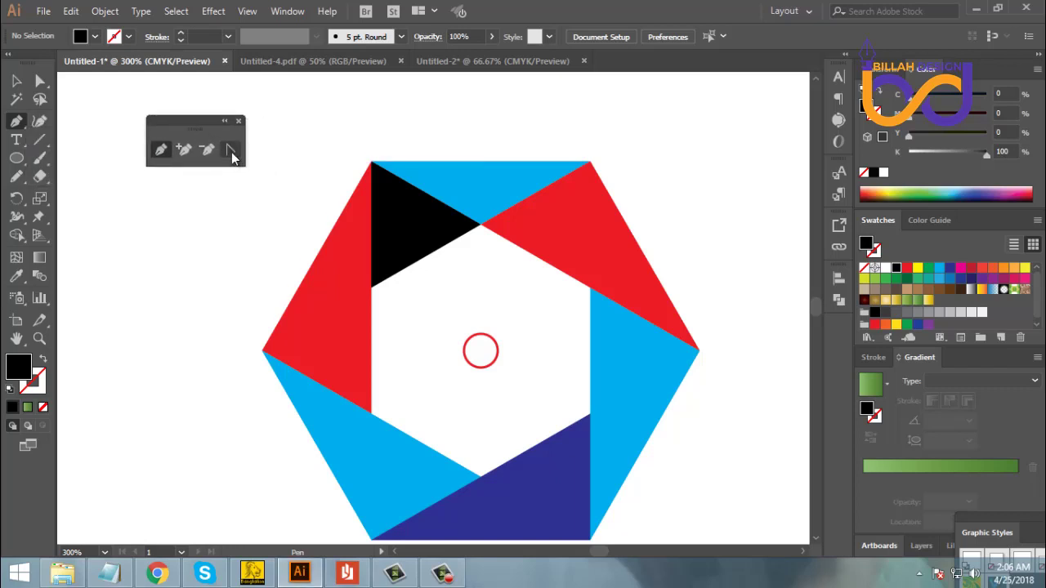
left_click(230, 149)
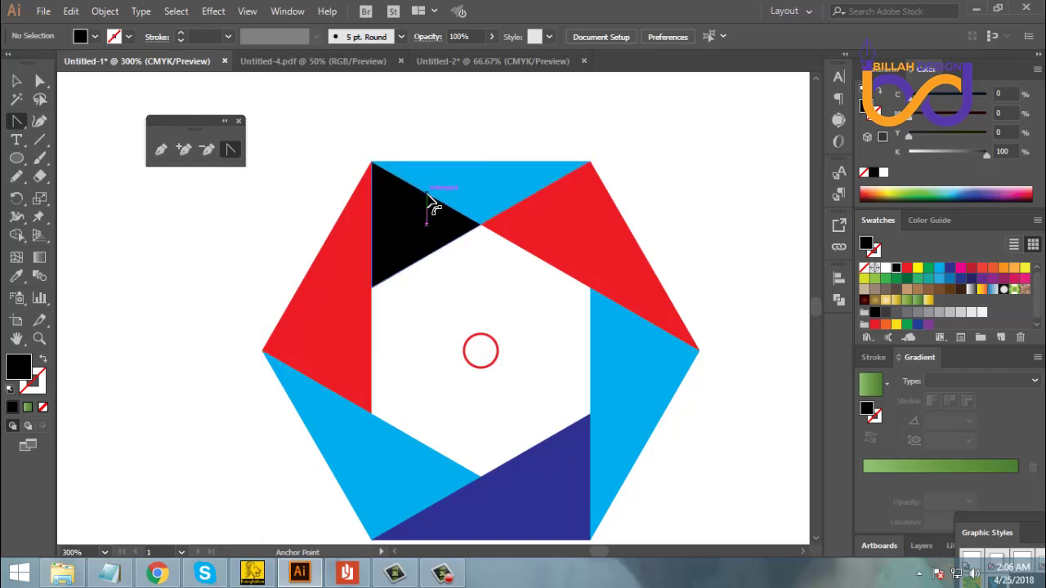
left_click_drag(427, 196, 409, 229)
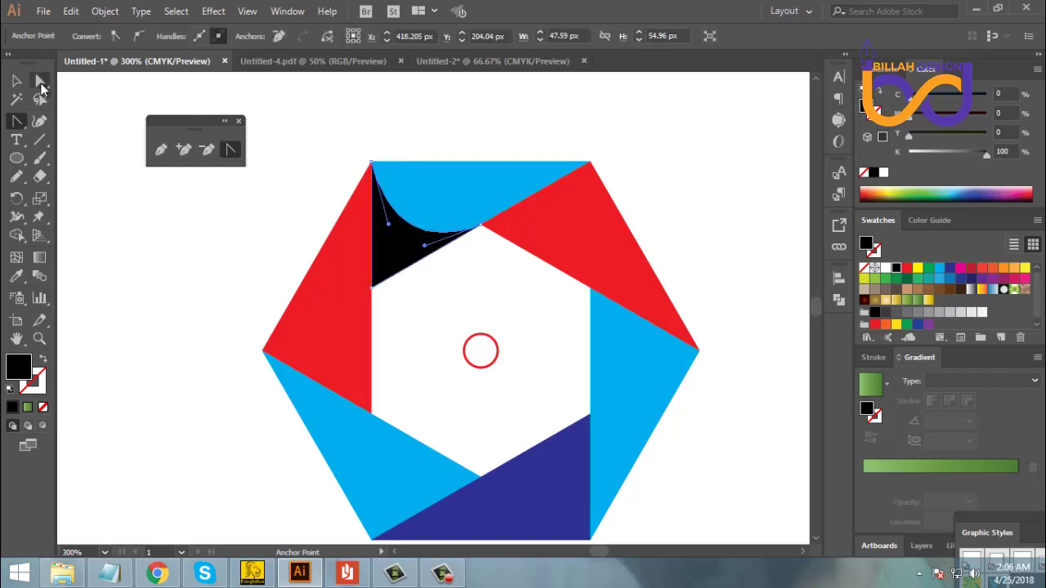
- Adjust the curve's two handles to lie along the black shape's straight sides, giving a rounder arc
left_click(41, 88)
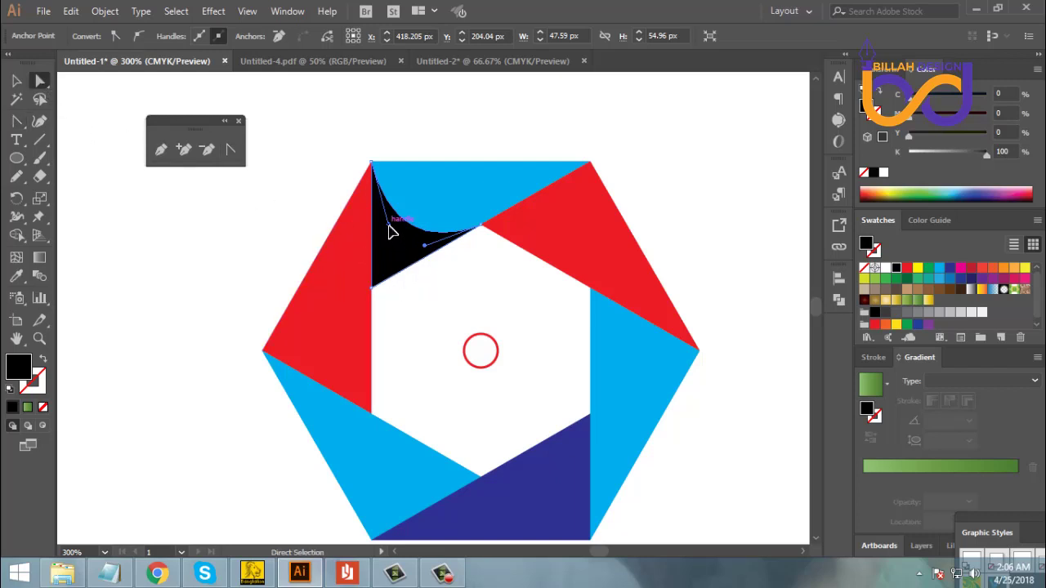
left_click_drag(388, 232, 444, 257)
left_click(463, 272)
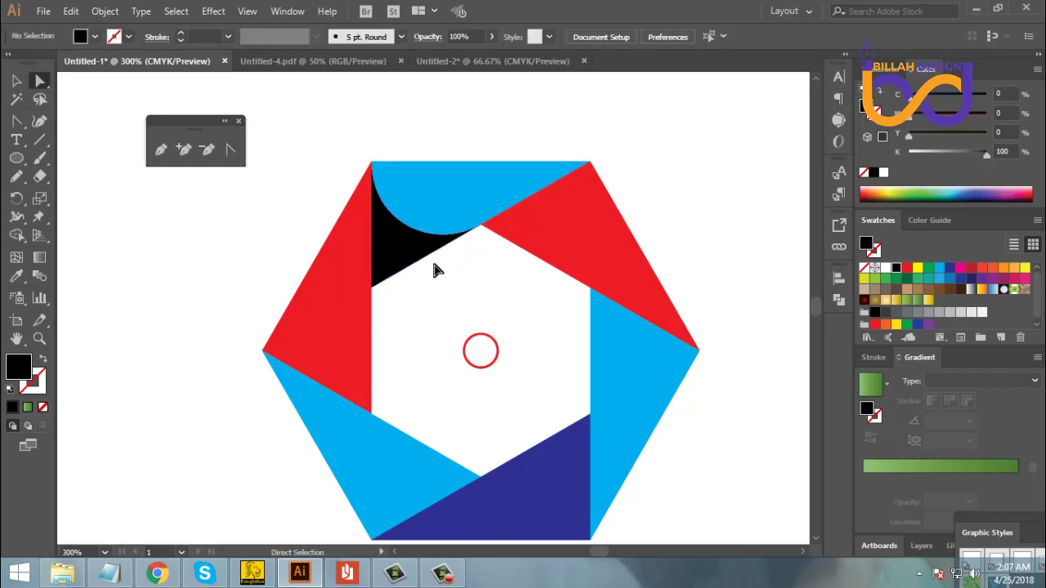
left_click(425, 218)
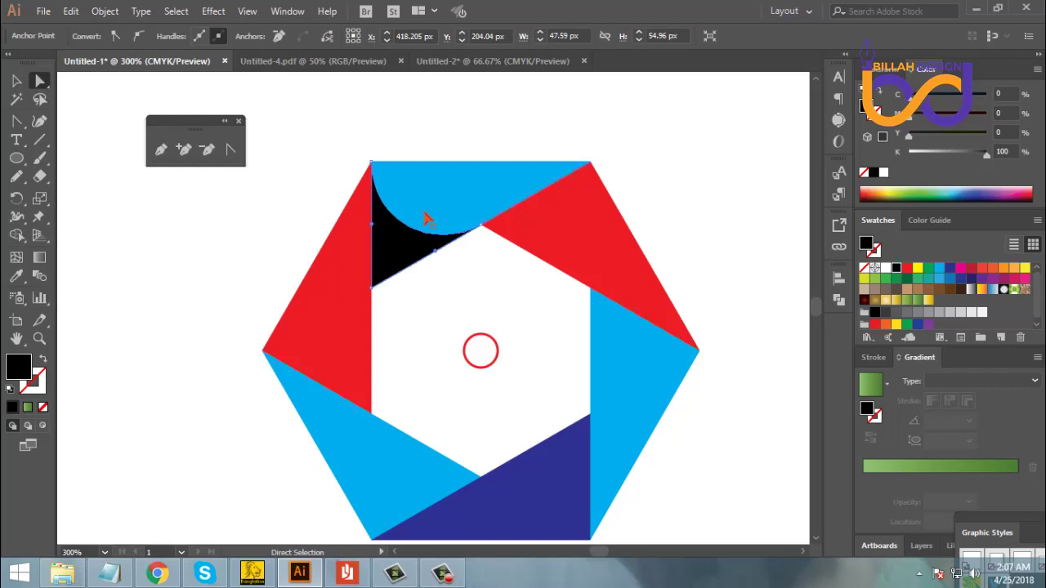
left_click(481, 267)
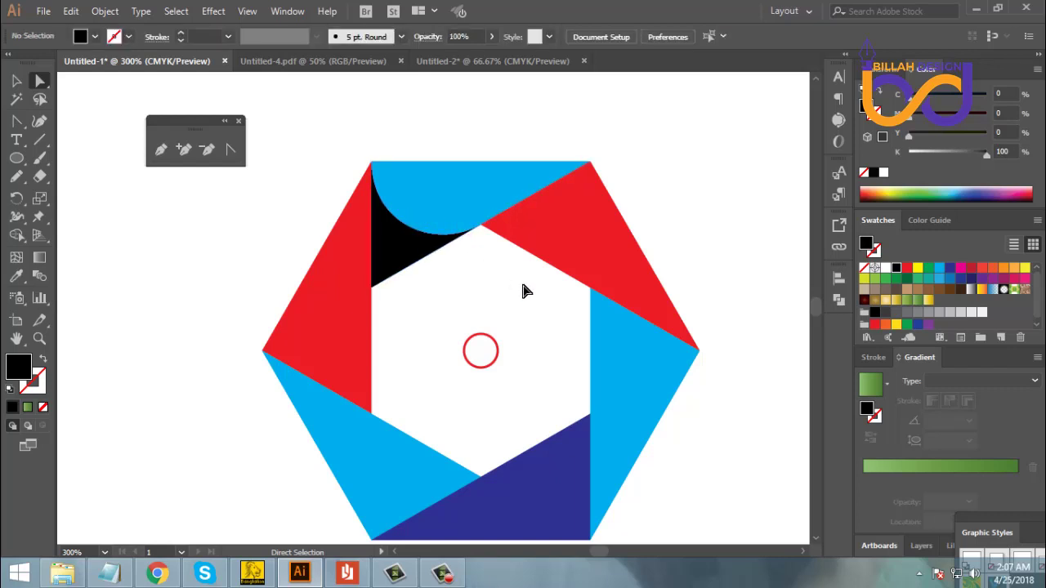
scroll(510, 282, "up", 1)
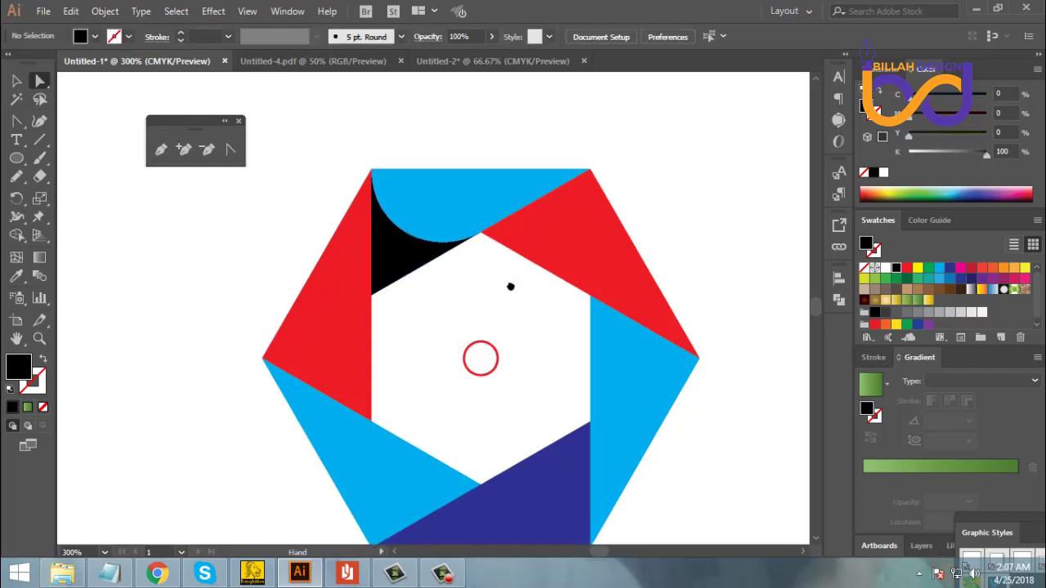
left_click_drag(401, 253, 473, 271)
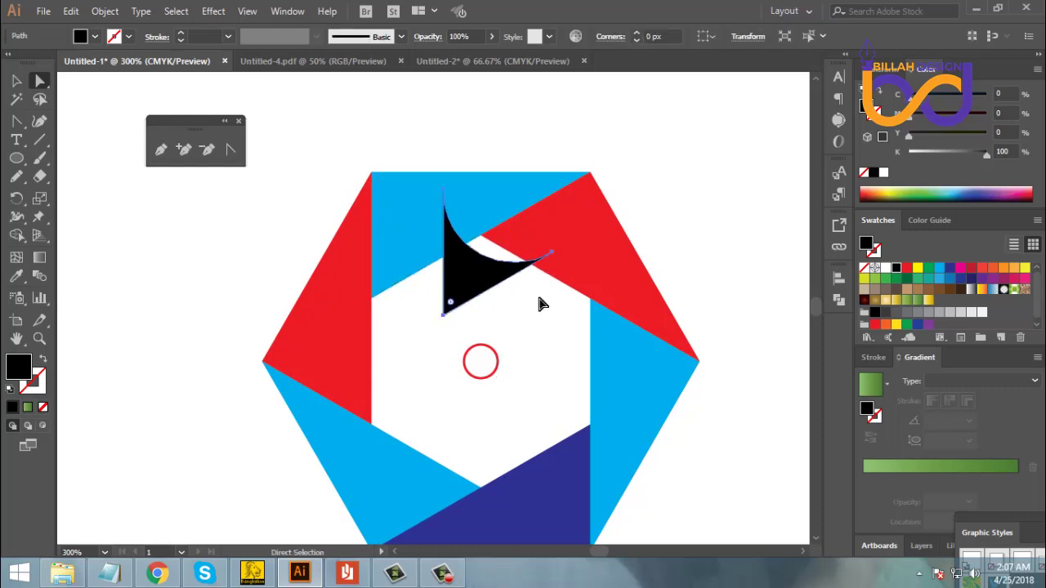
key("ctrl")
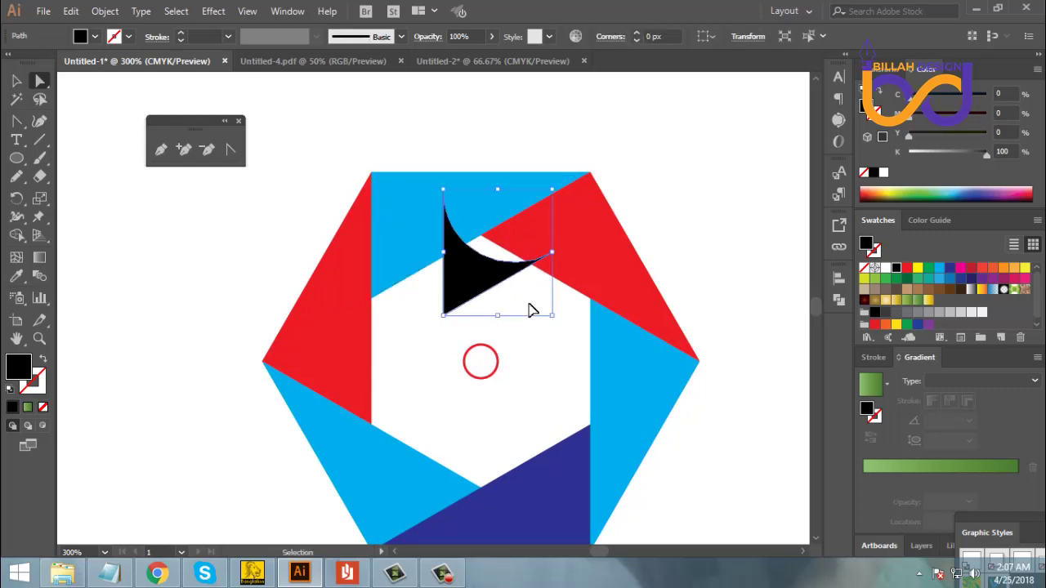
key("ctrl+z")
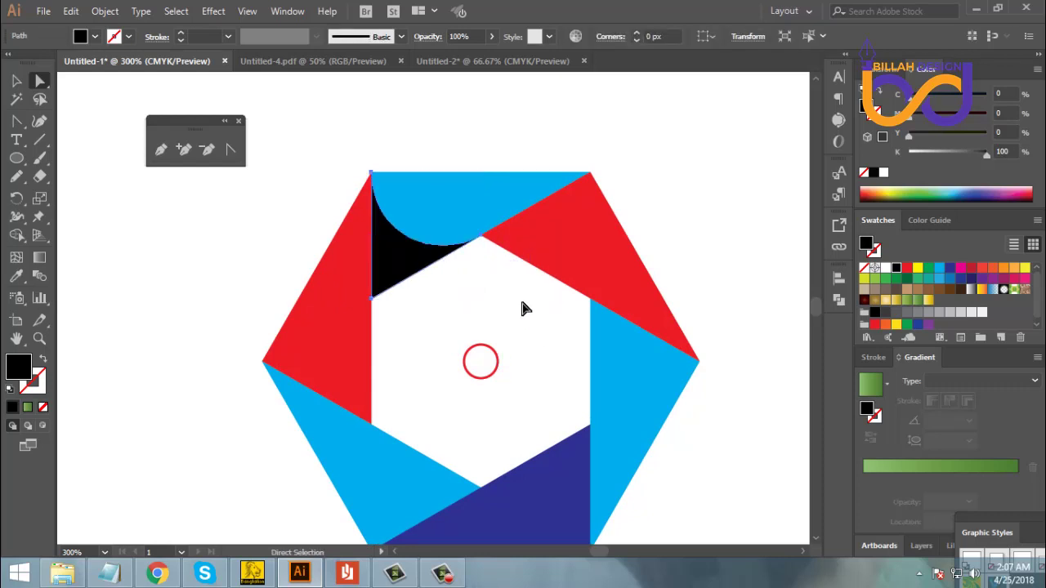
left_click(479, 280)
left_click_drag(498, 285, 501, 294)
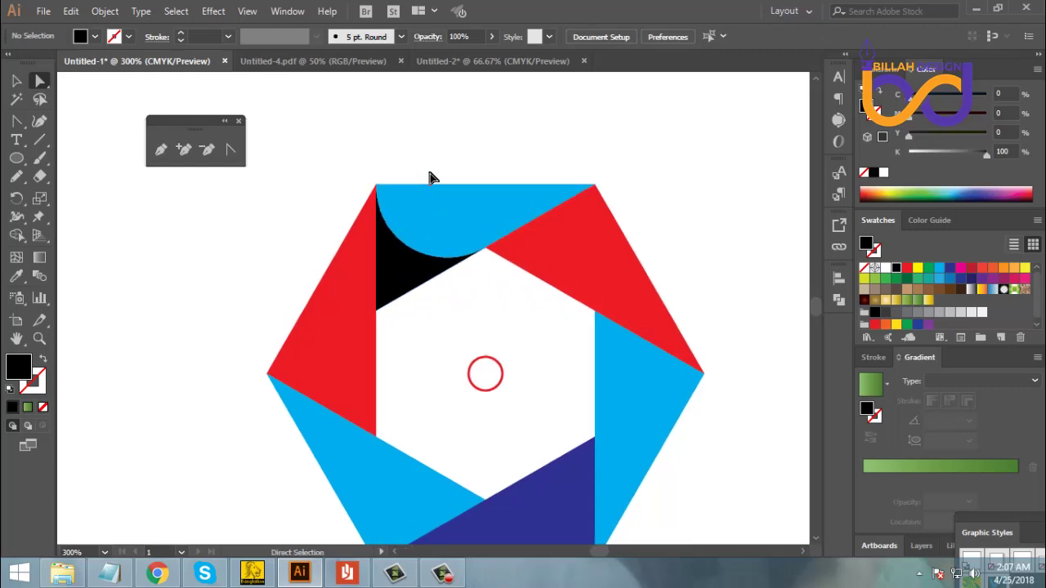
- Bend the top edge of the cyan top blade outward into an arc with the Anchor Point tool
left_click_drag(455, 198, 451, 187)
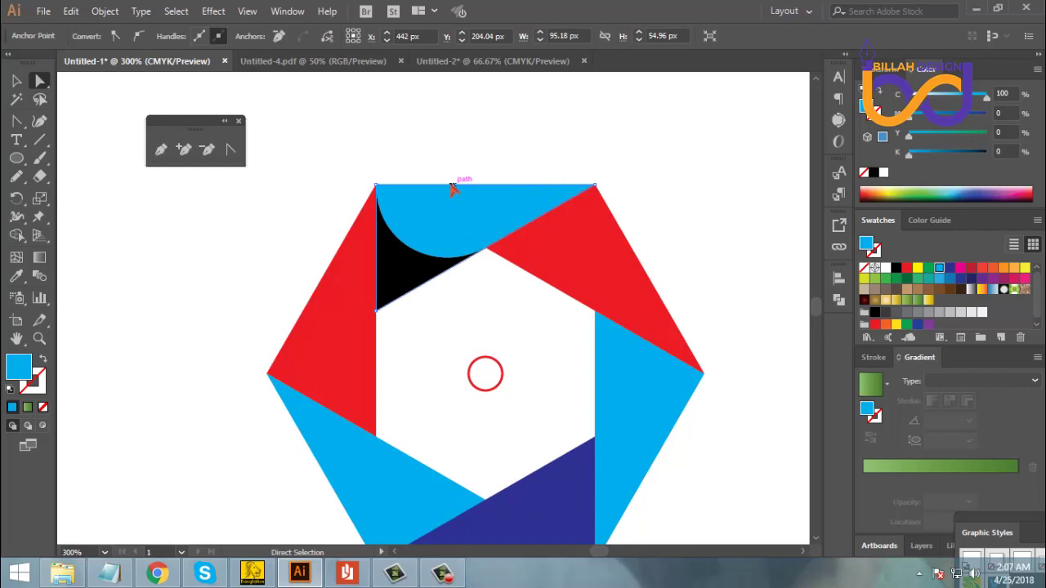
left_click(452, 147)
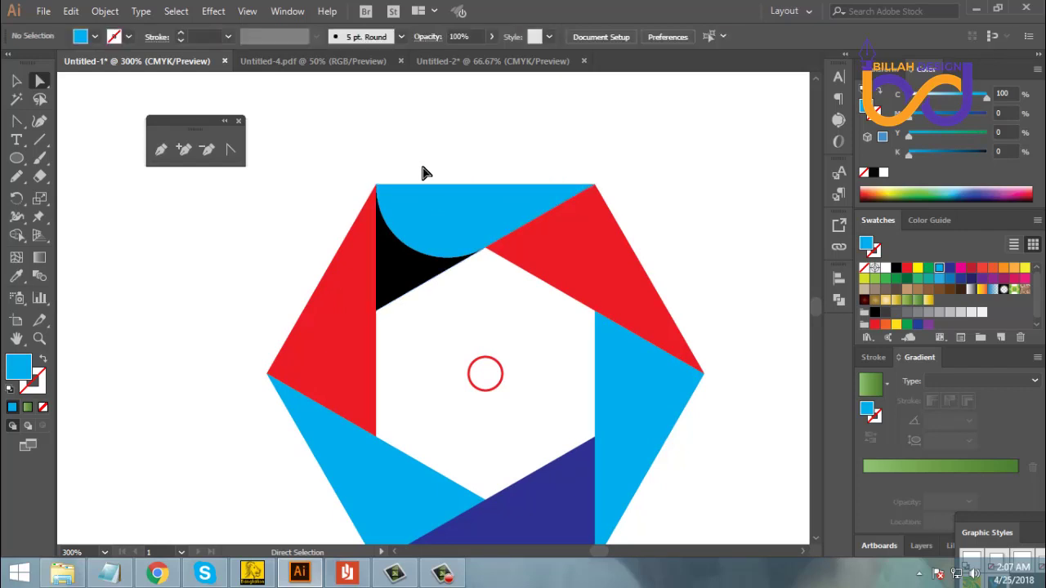
left_click(438, 187)
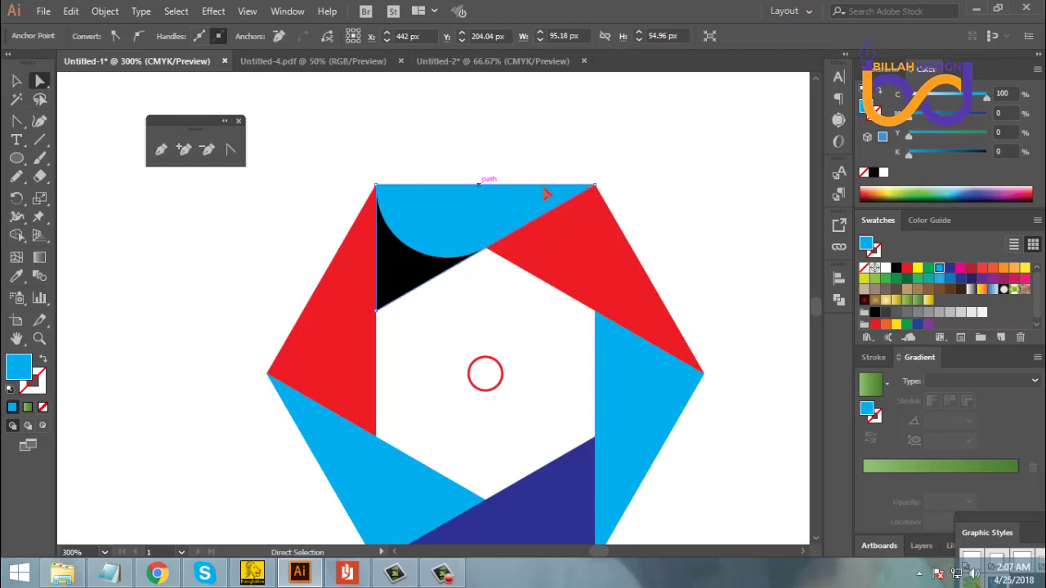
left_click(230, 154)
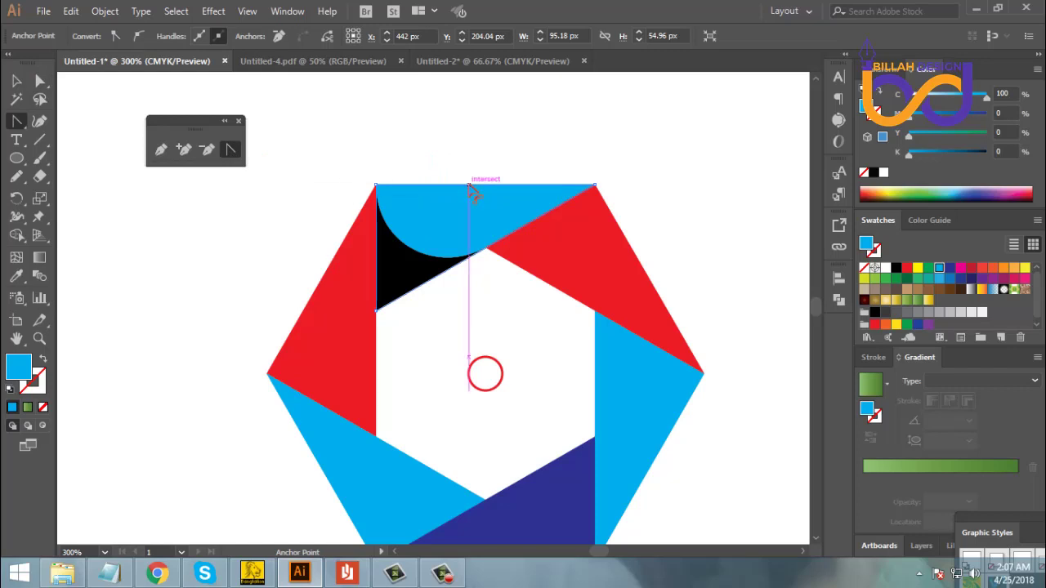
left_click_drag(469, 184, 471, 163)
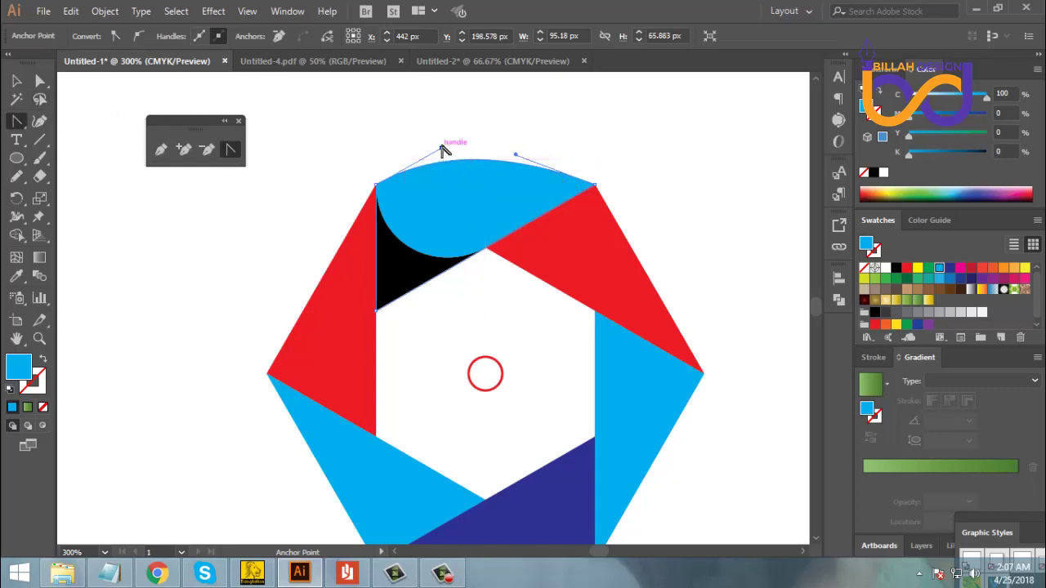
- Adjust the two handles of the cyan top blade's arc, standing the left one vertical, then deselect the blade
left_click_drag(440, 149, 383, 127)
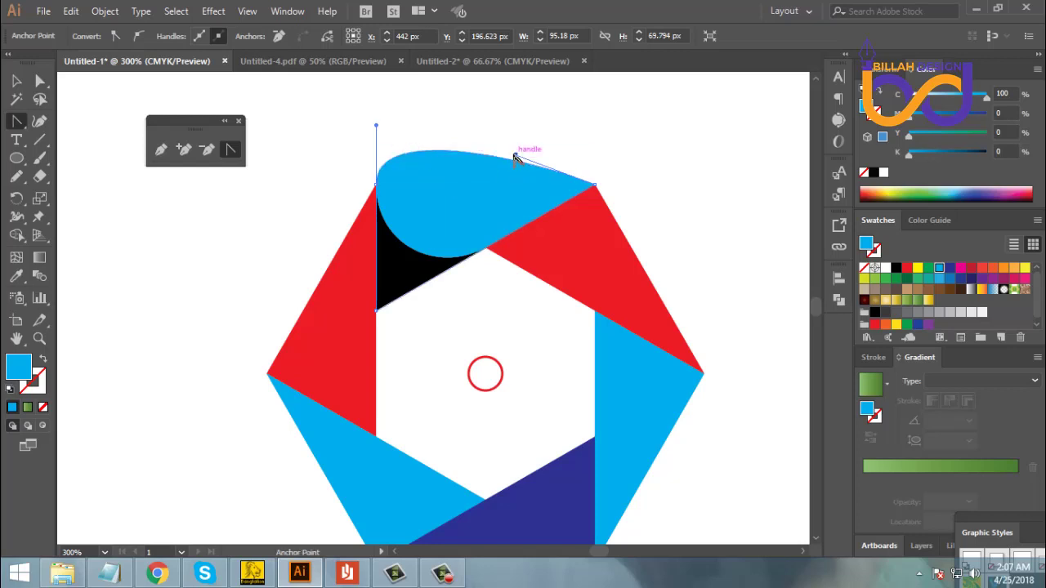
left_click_drag(517, 153, 524, 155)
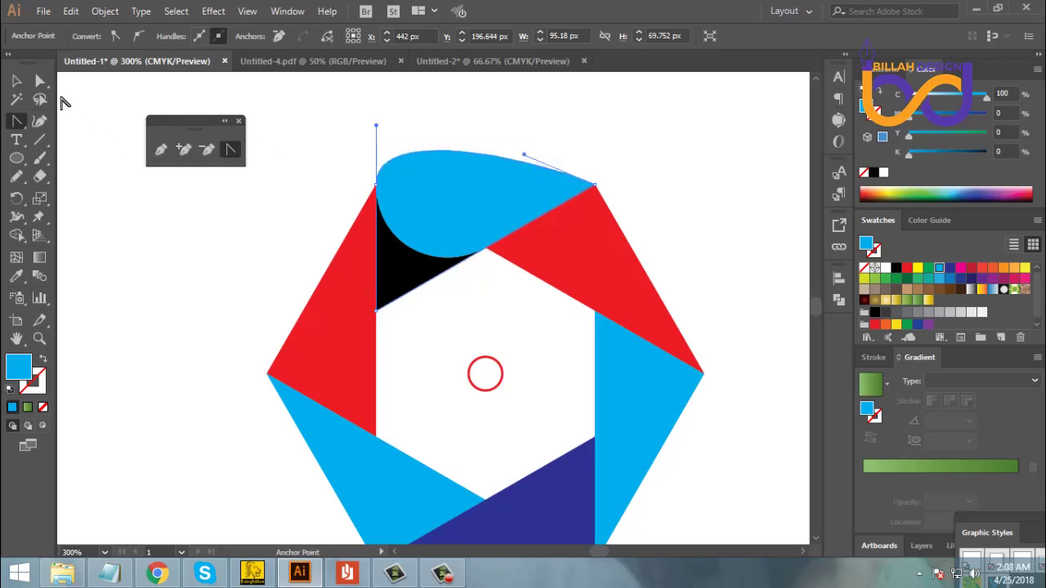
left_click(41, 85)
left_click(207, 240)
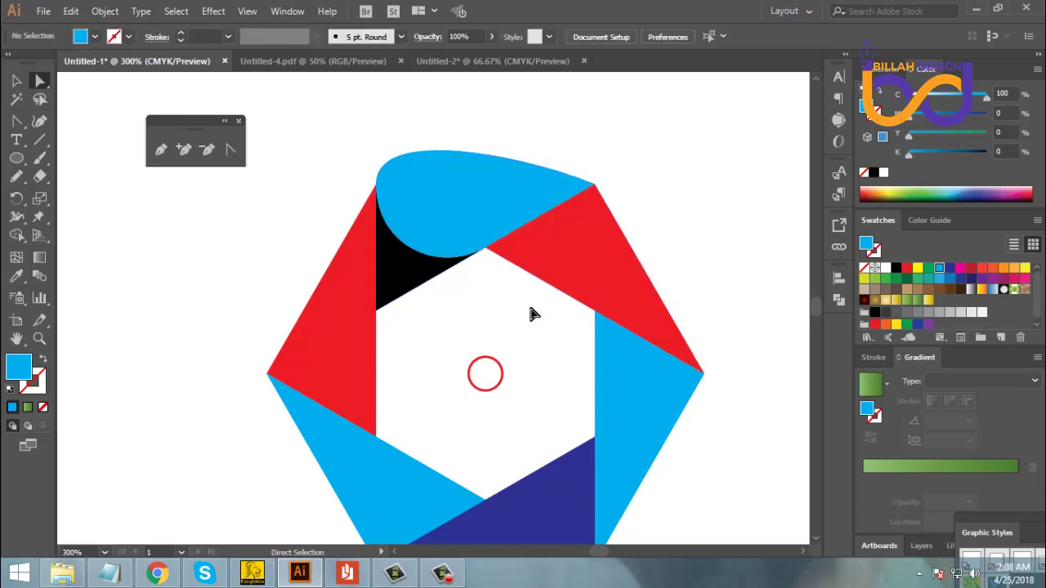
left_click_drag(552, 323, 551, 318)
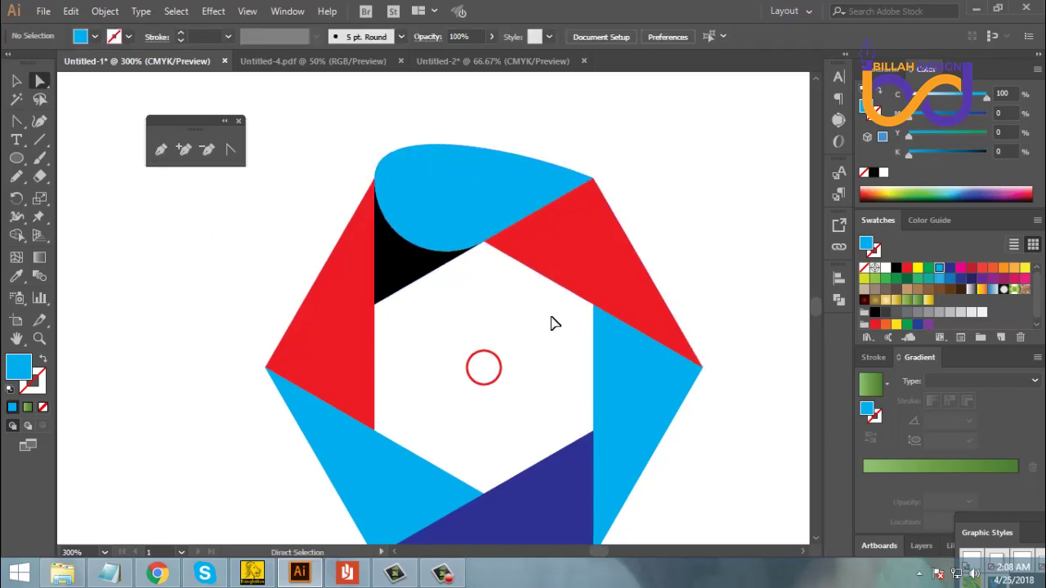
key("ctrl+minus")
key("ctrl+minus")
left_click_drag(609, 392, 606, 371)
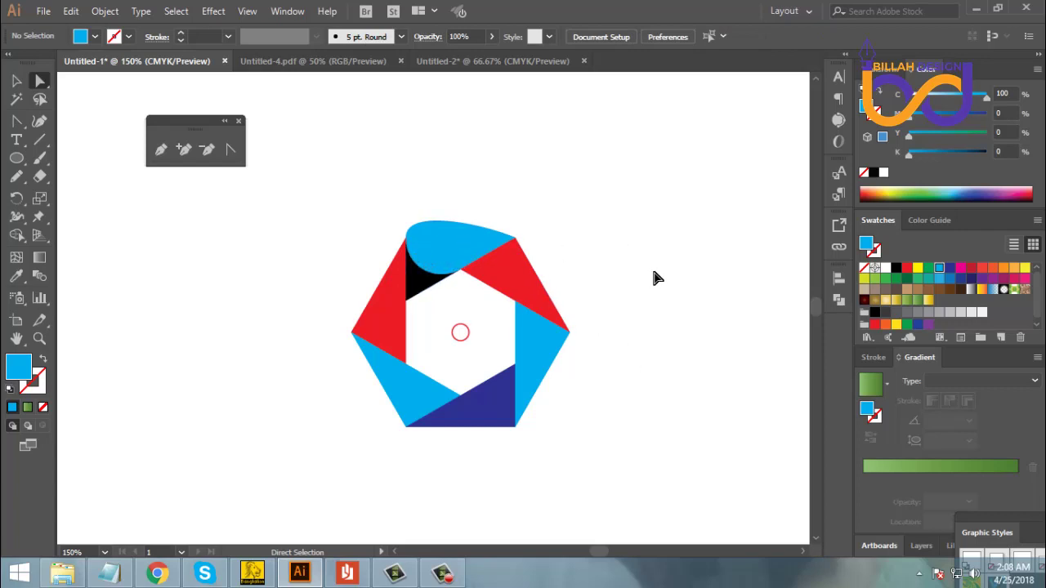
key("ctrl+equal")
key("ctrl+equal")
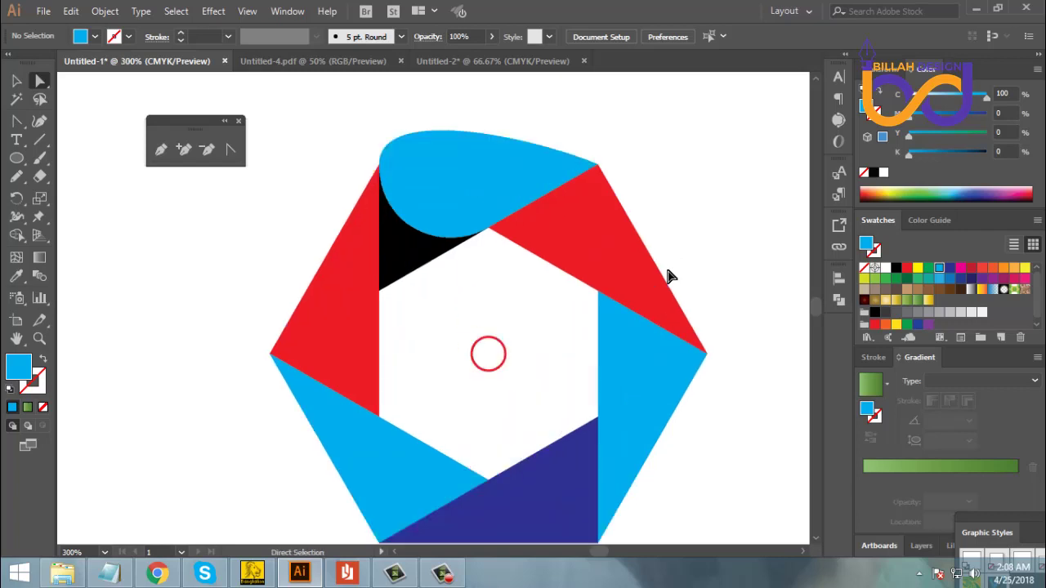
left_click_drag(528, 273, 528, 297)
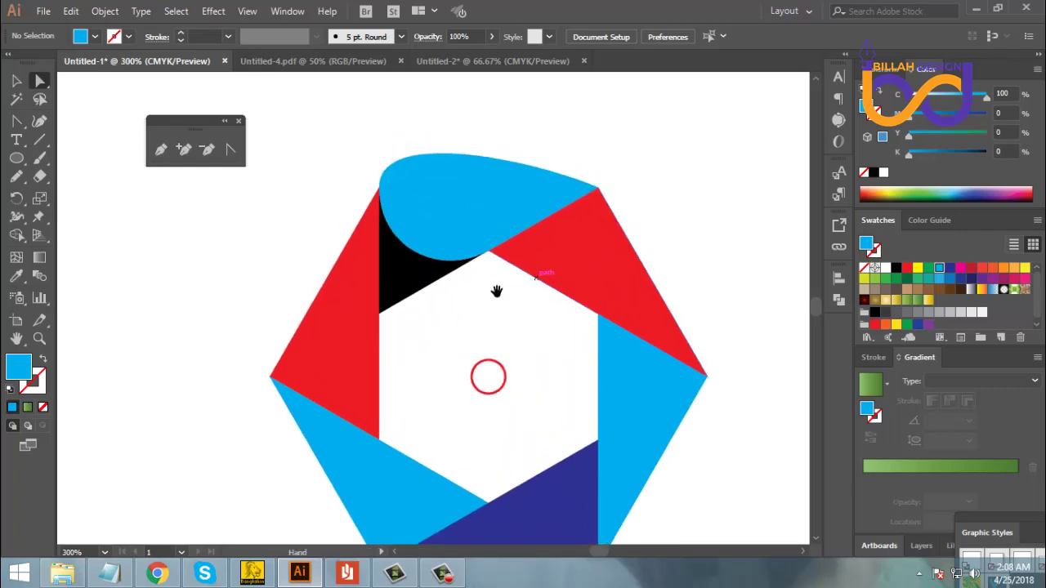
- Draw a gently curved Pen line with no fill and a 1 pt black stroke from the black shape toward the cyan blade's right tip
left_click(161, 149)
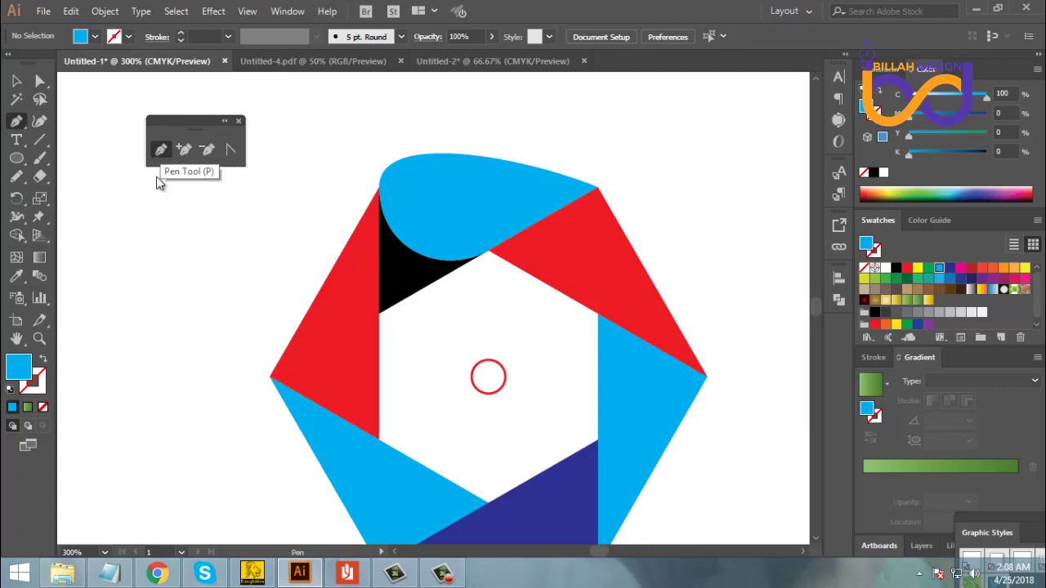
left_click(45, 363)
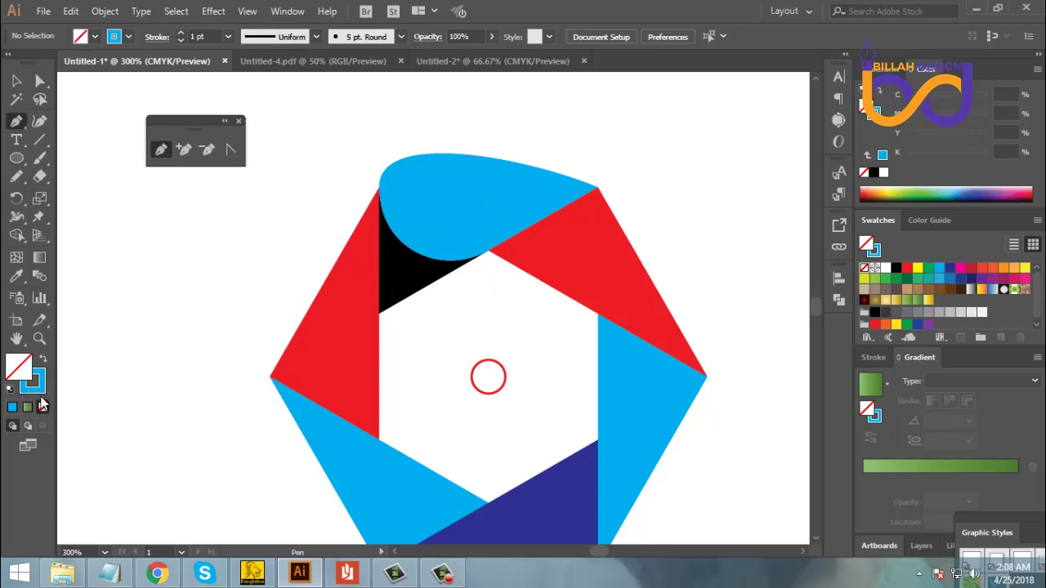
left_click(37, 390)
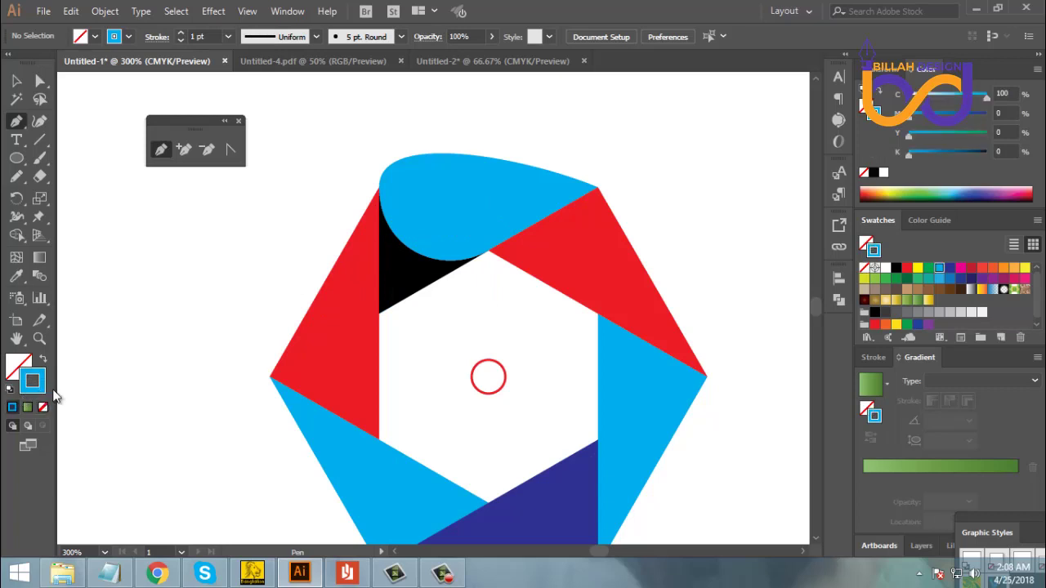
left_click(895, 268)
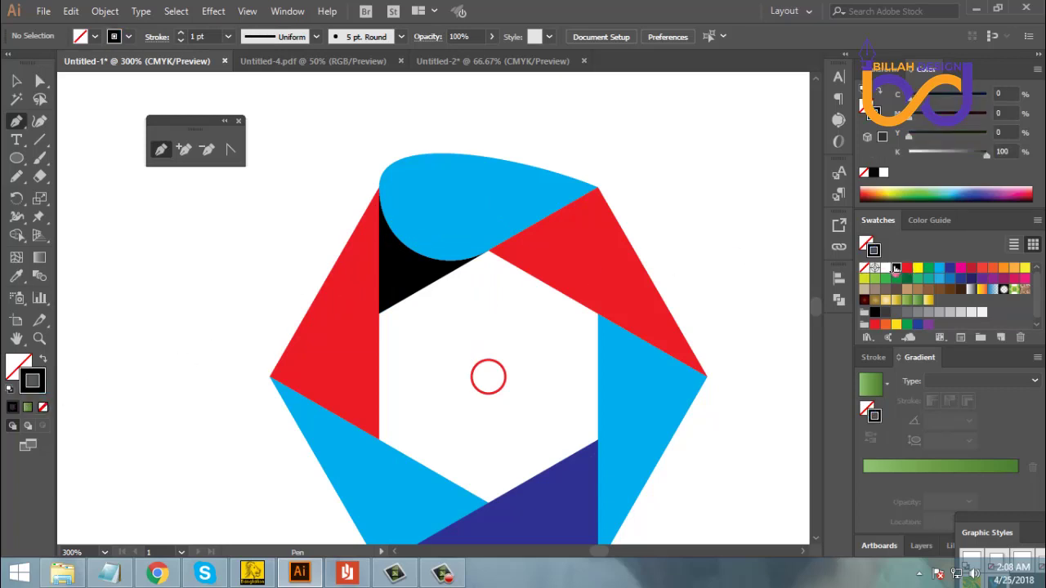
left_click(417, 265)
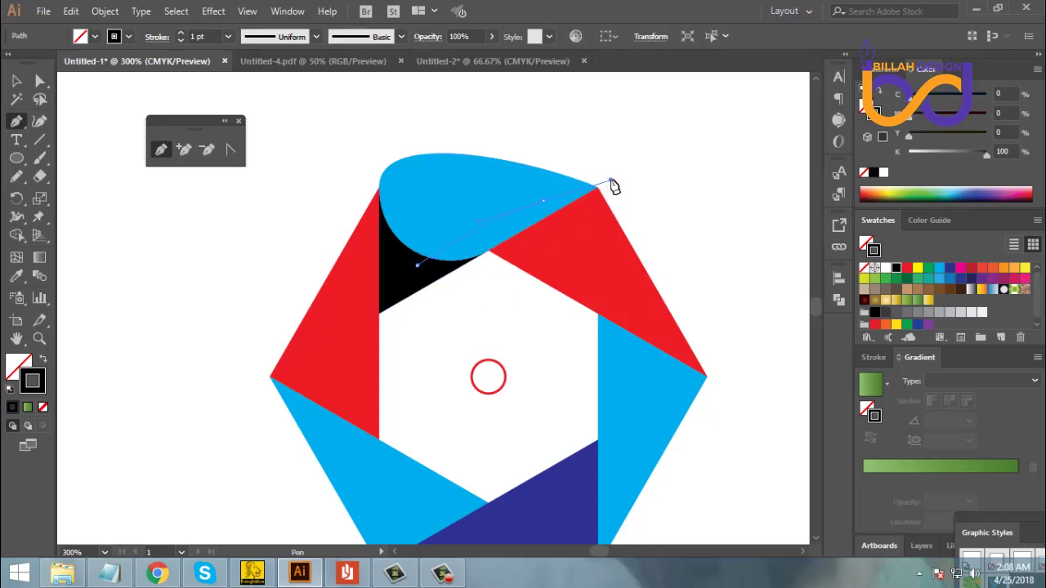
left_click_drag(610, 181, 553, 211)
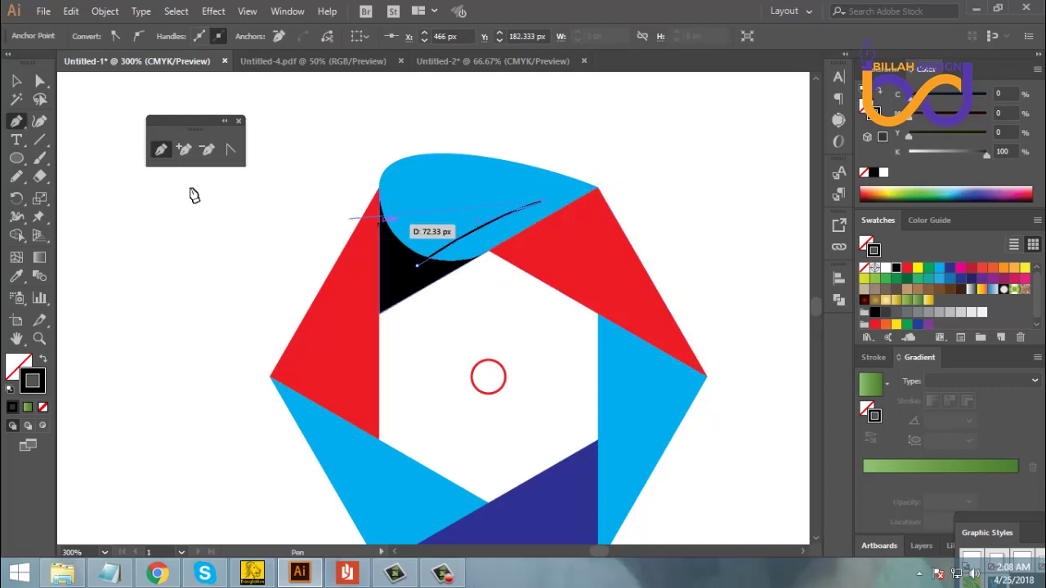
left_click(16, 80)
left_click(158, 269)
- Draw a second black Pen line from the black shape upward, hooking left at its end inside the cyan blade
left_click_drag(503, 316, 514, 337)
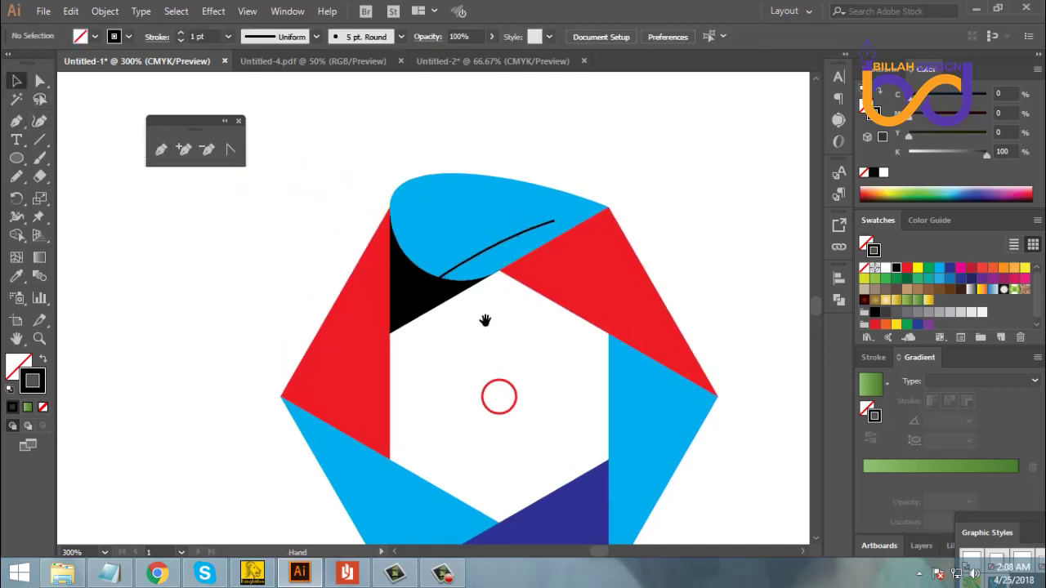
left_click(163, 150)
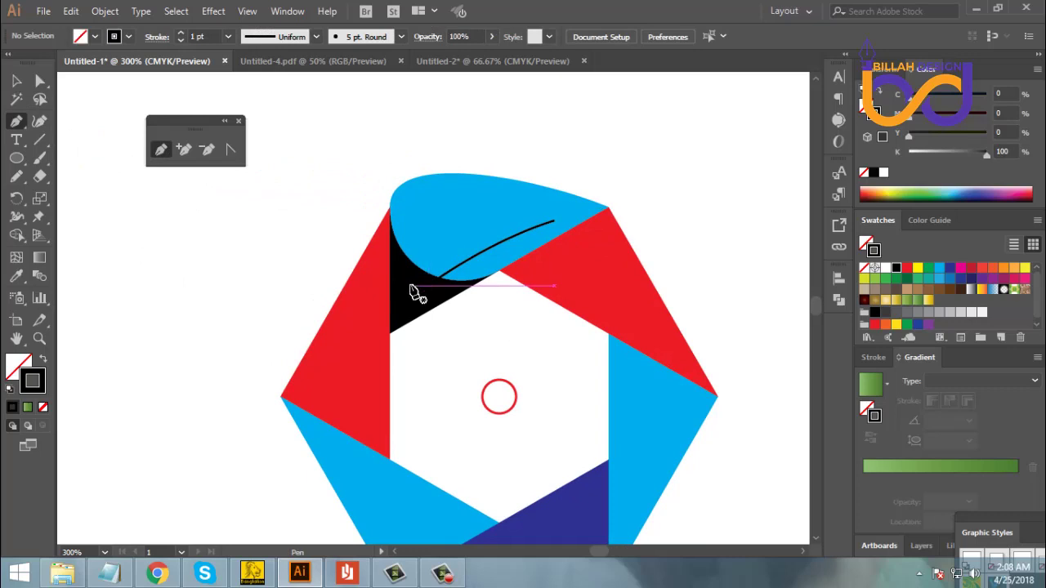
left_click_drag(408, 284, 425, 199)
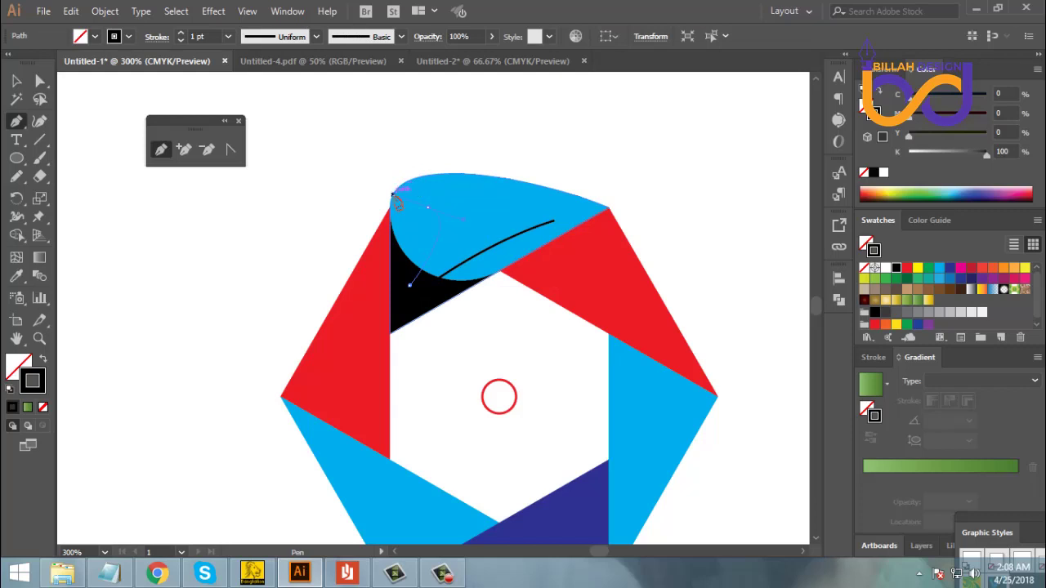
left_click_drag(394, 197, 41, 84)
left_click(40, 81)
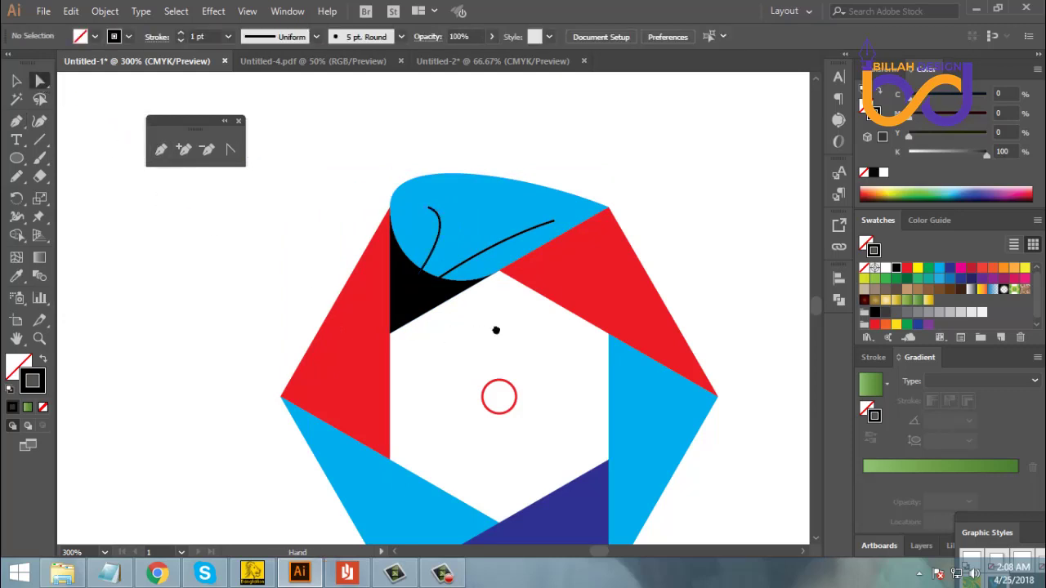
- Draw a short straight black Pen line between the two curved lines on the cyan blade
left_click_drag(497, 332, 488, 339)
left_click(160, 151)
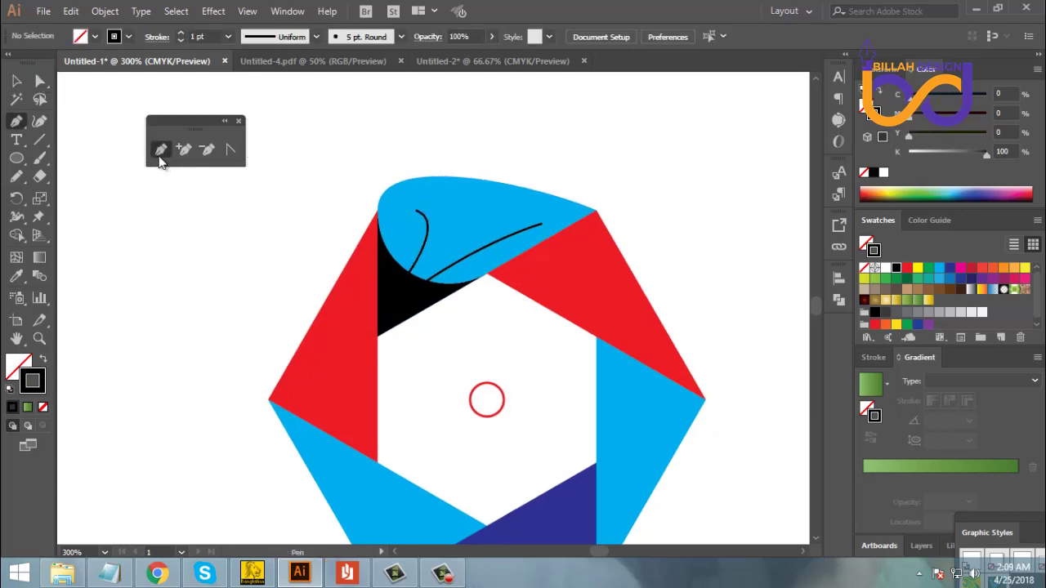
left_click(408, 287)
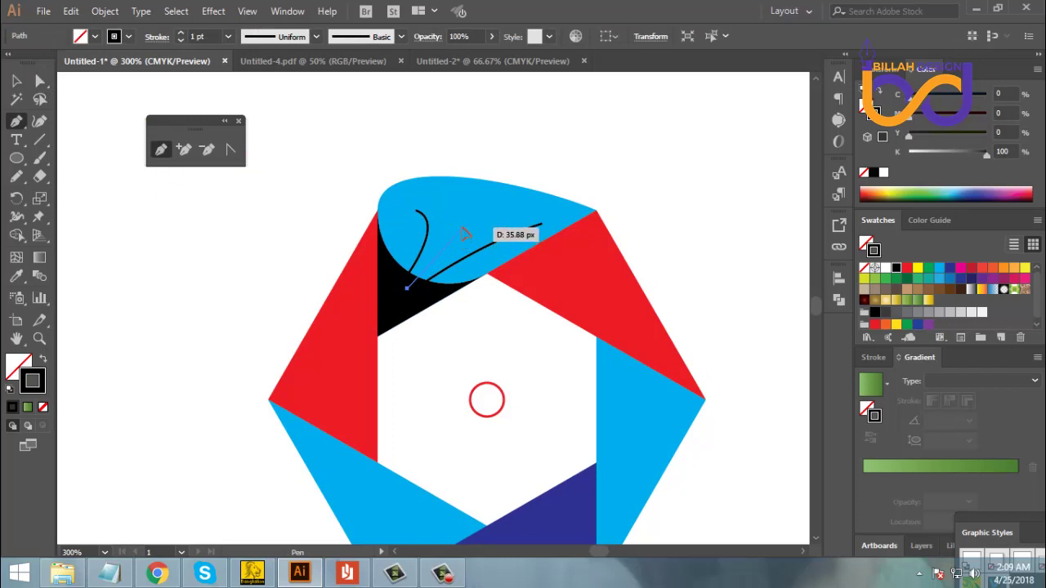
left_click(463, 227)
left_click(17, 80)
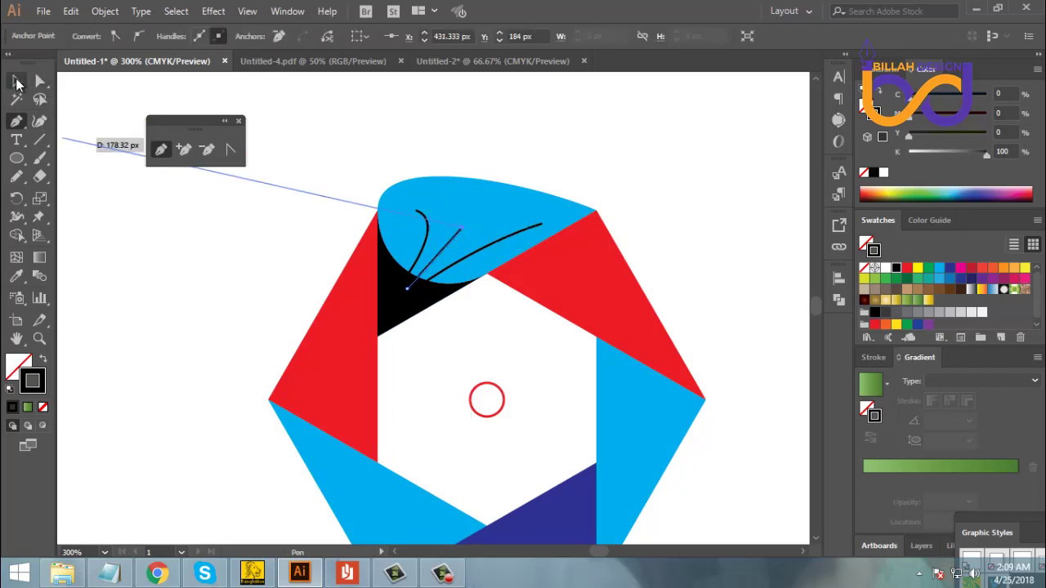
left_click(463, 307)
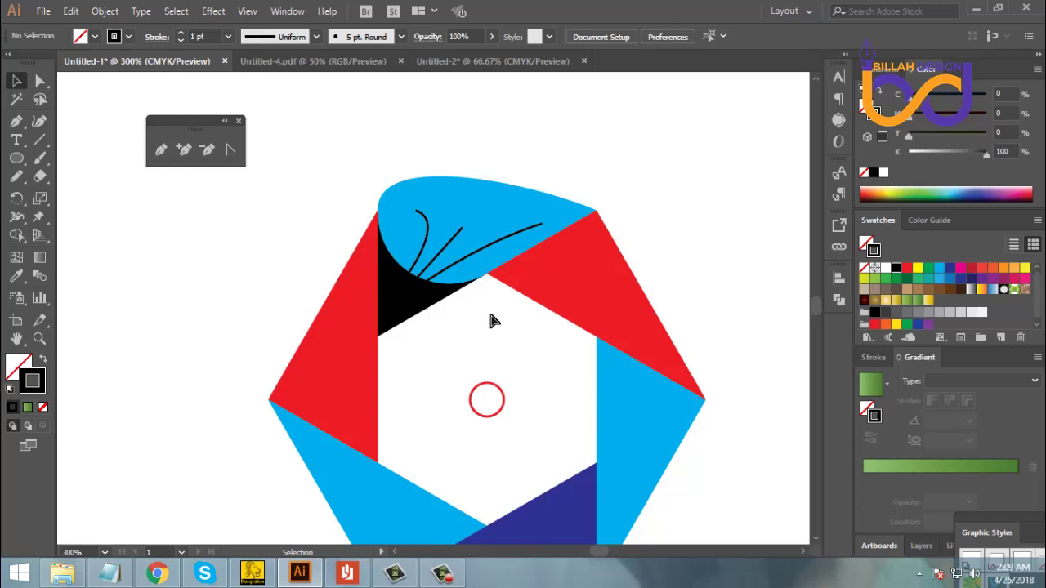
- Extend the outer ends of the three black lines slightly and bow the left line further out with its handle
key("ctrl+plus")
key("ctrl+plus")
left_click_drag(526, 320, 502, 383)
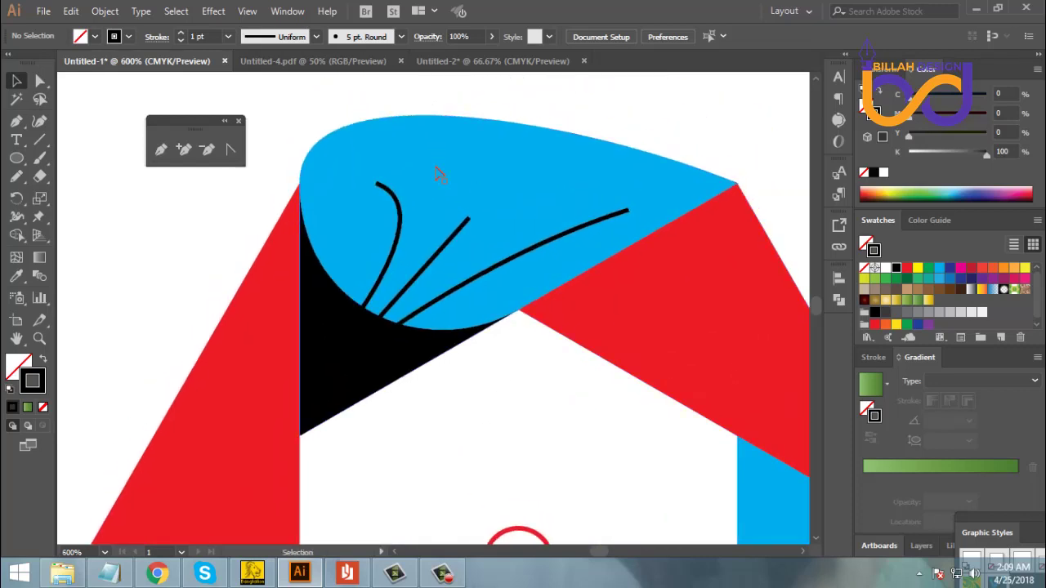
left_click(39, 80)
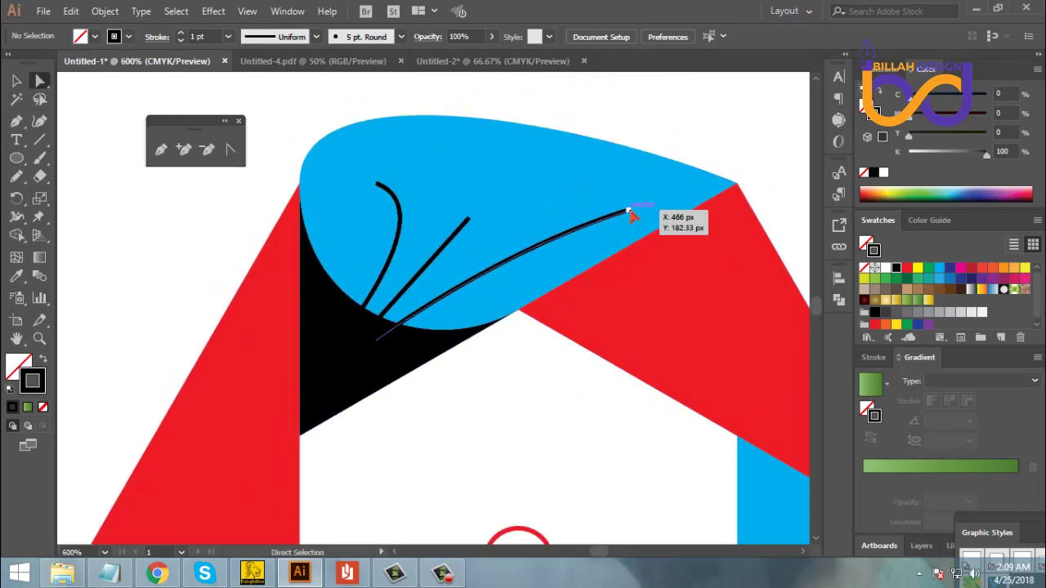
left_click_drag(628, 212, 642, 204)
left_click(572, 380)
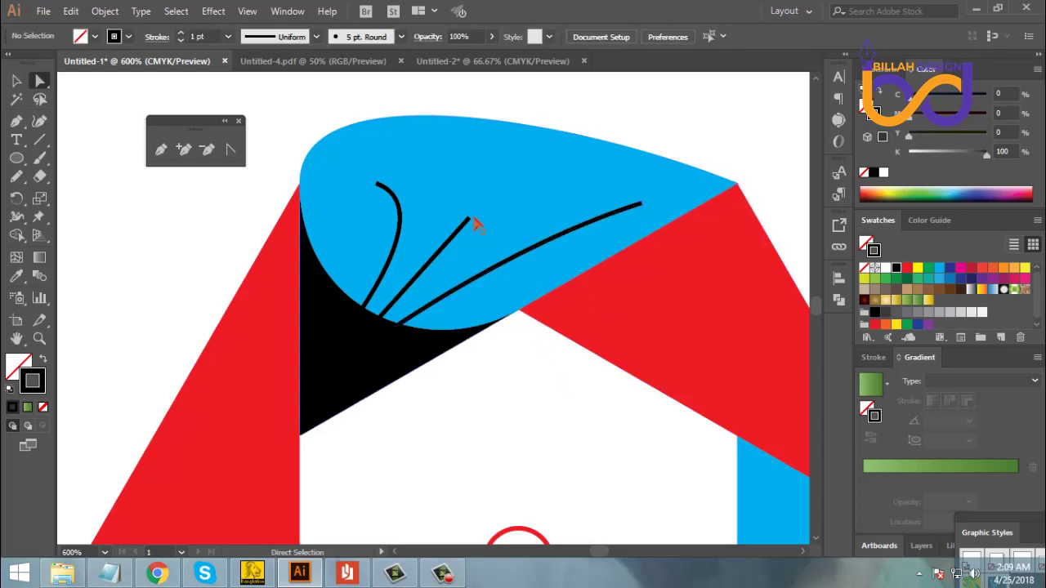
left_click_drag(473, 219, 482, 205)
left_click_drag(378, 180, 372, 166)
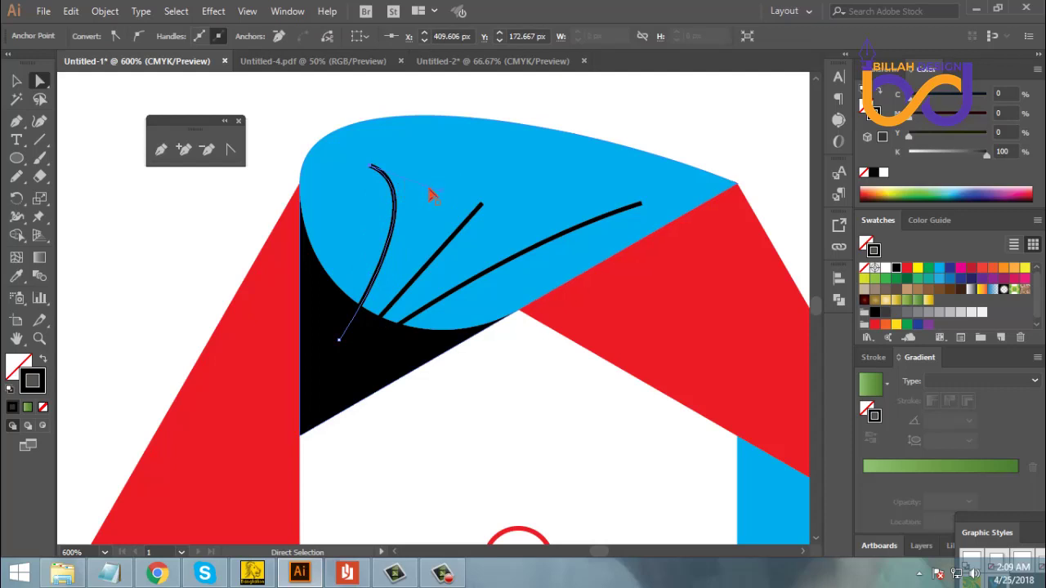
left_click_drag(446, 193, 459, 190)
left_click(546, 431)
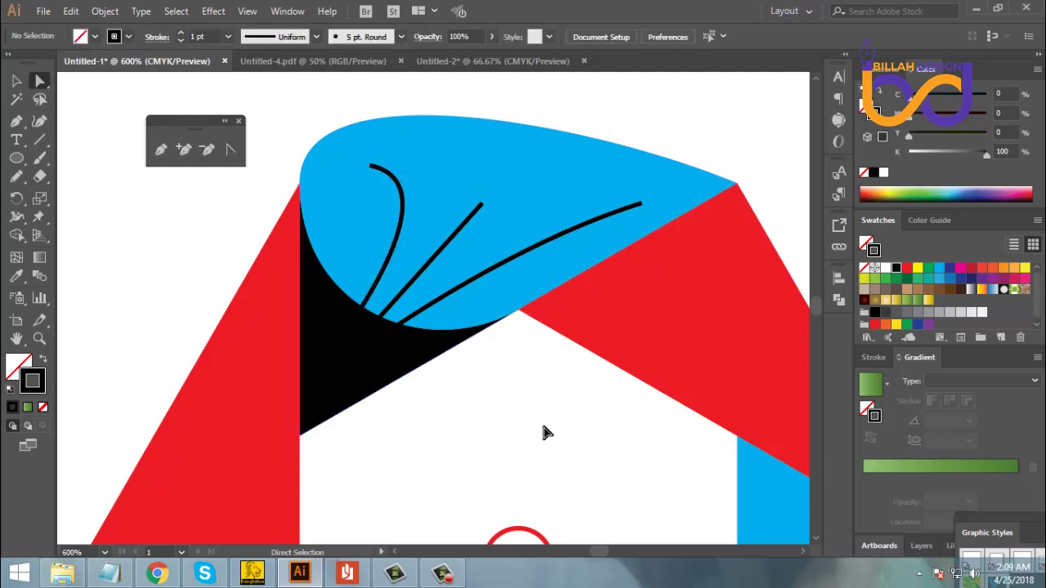
- Give all three black lines a 3 pt stroke with the triangular width profile that tapers toward their outer ends
left_click(16, 80)
left_click(401, 234, "shift")
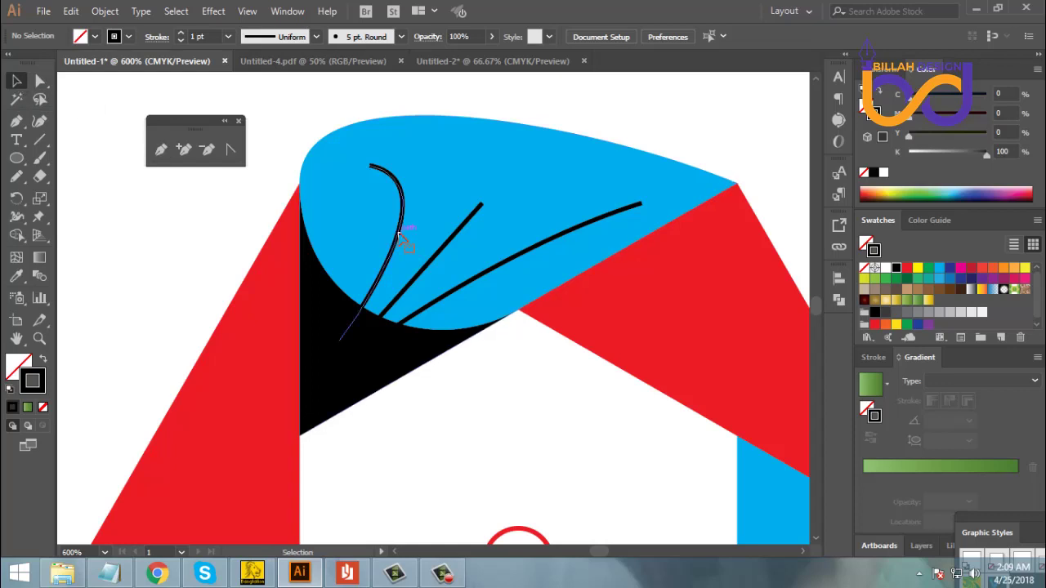
left_click(432, 260, "shift")
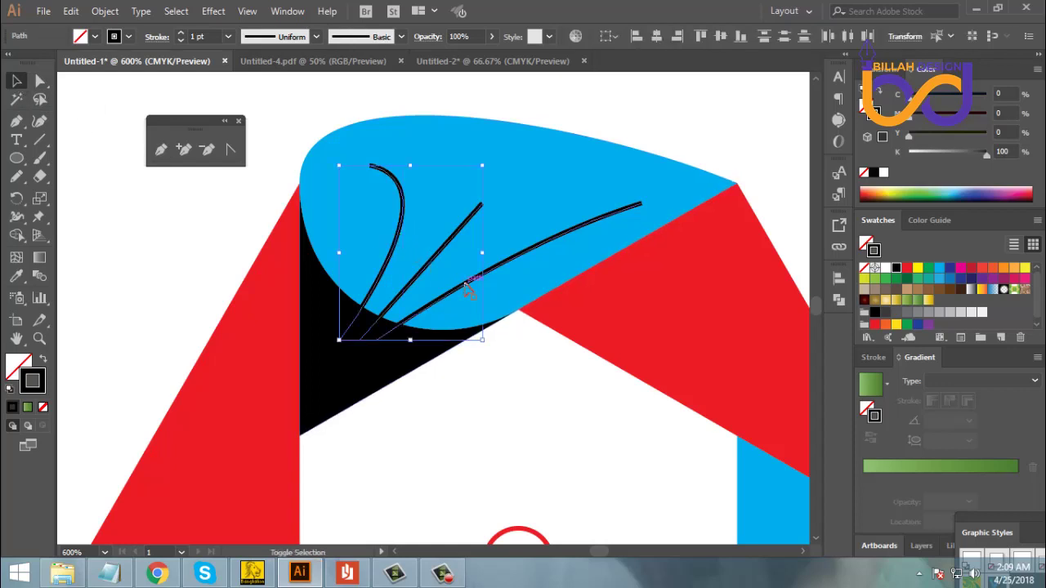
left_click(466, 286, "shift")
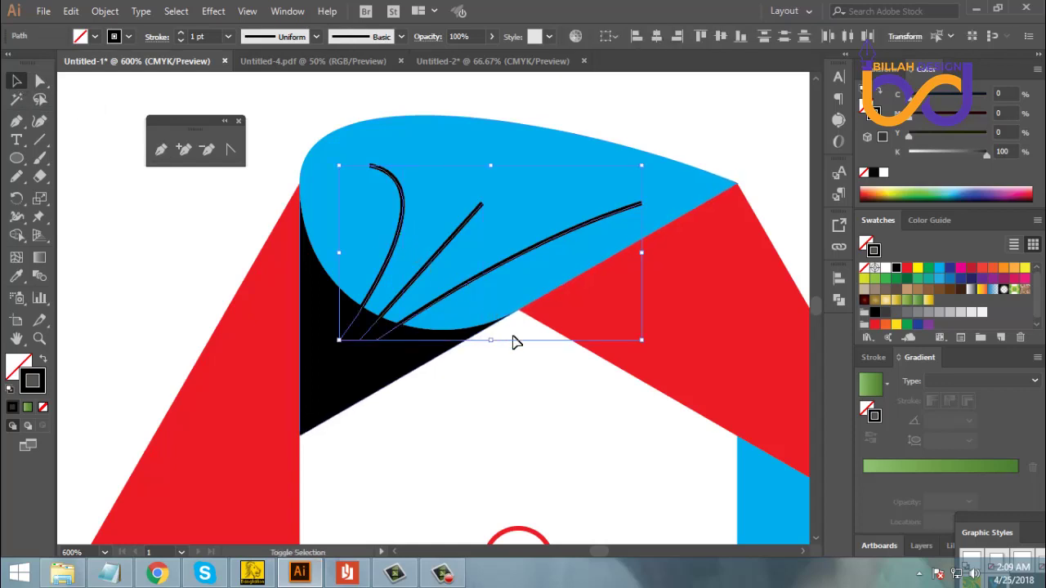
left_click(181, 34)
left_click(181, 33)
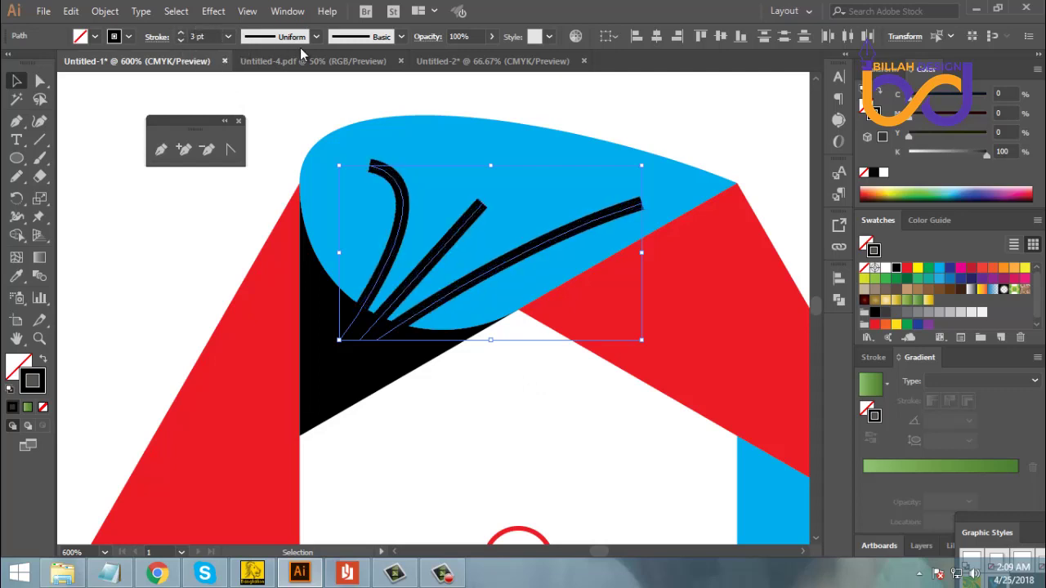
left_click(275, 39)
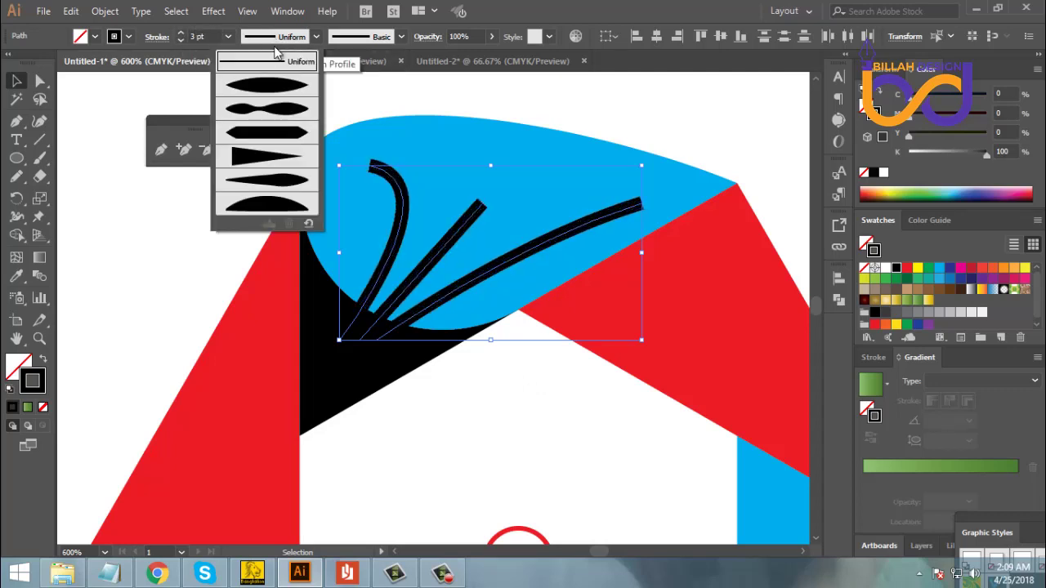
left_click(260, 162)
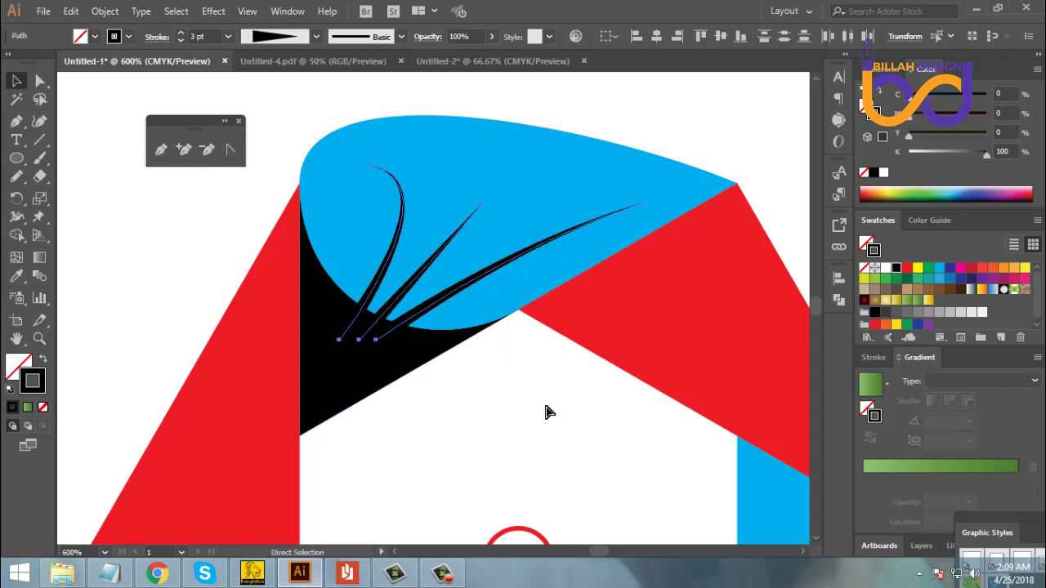
- Deselect the tapered lines and examine the whole hexagonal logo at a smaller scale
key("ctrl+minus")
key("ctrl+minus")
key("ctrl+shift+a")
key("ctrl+minus")
key("ctrl+minus")
key("ctrl+minus")
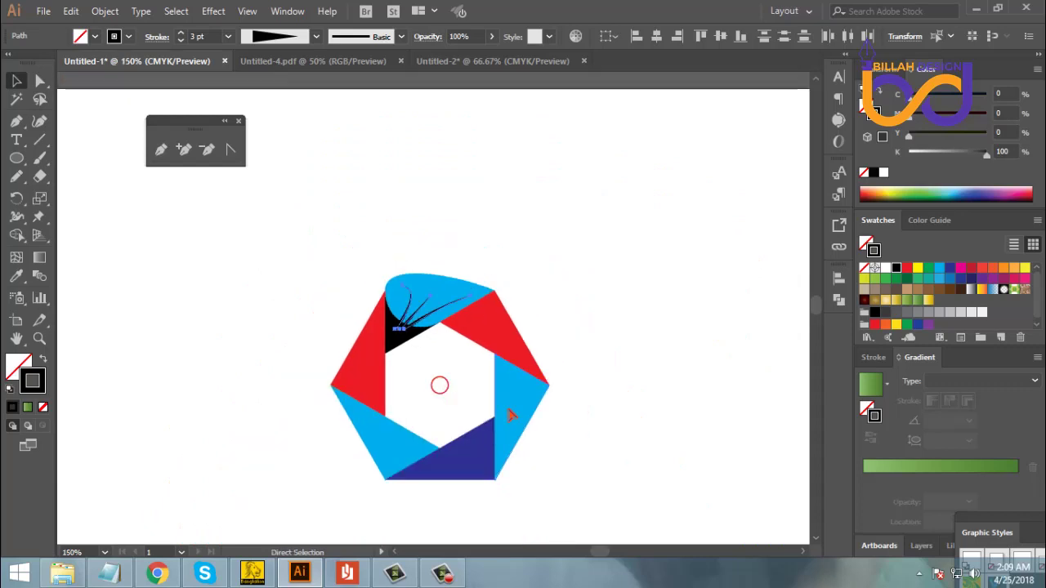
left_click_drag(547, 421, 580, 368)
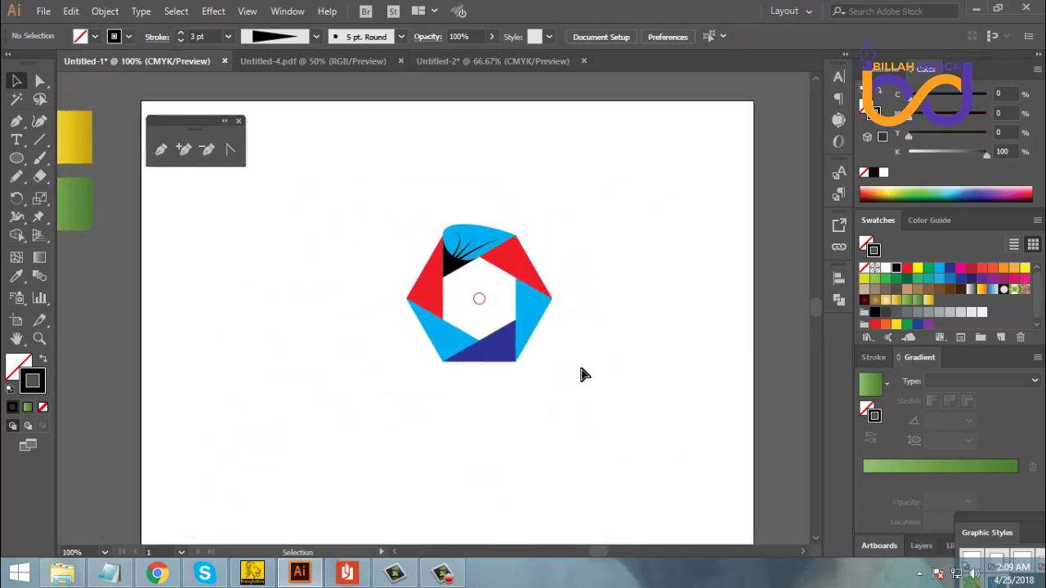
key("ctrl+plus")
key("ctrl+plus")
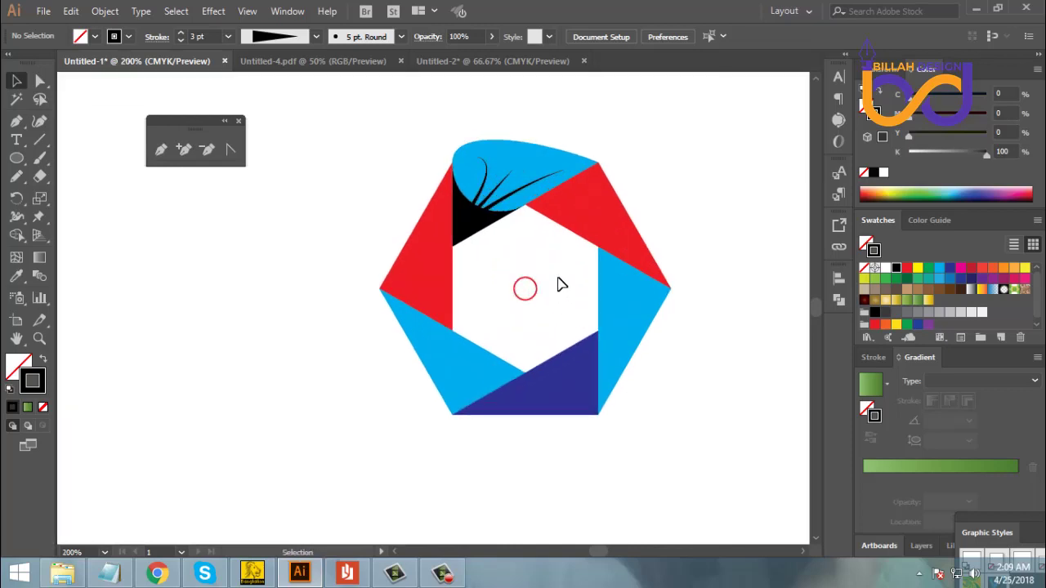
- Select the three tapered vein lines on the top cyan blade and expand their appearance into filled shapes
left_click_drag(561, 285, 556, 306)
left_click(505, 235)
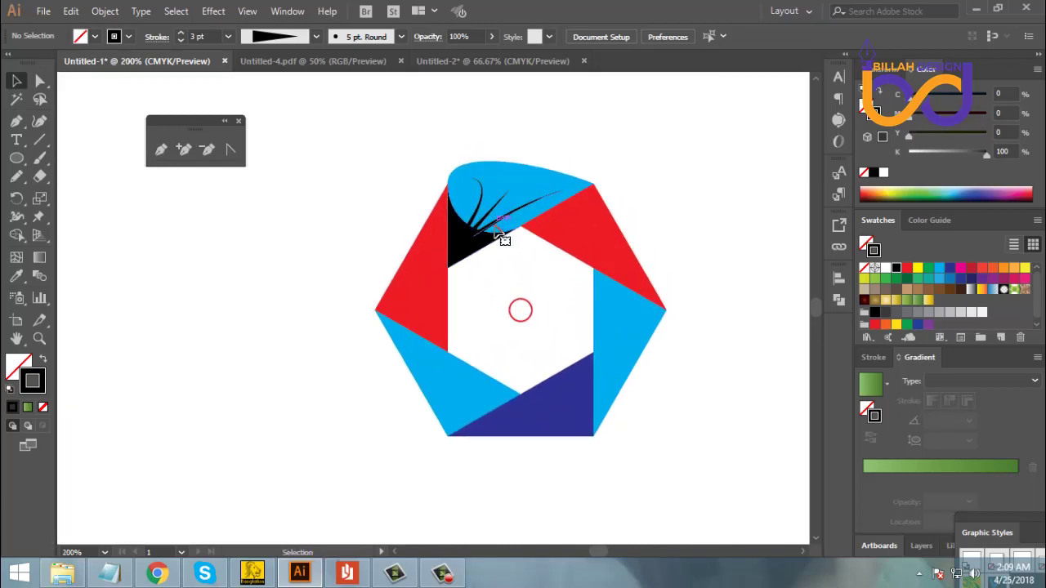
left_click(565, 316)
left_click_drag(575, 302, 547, 318)
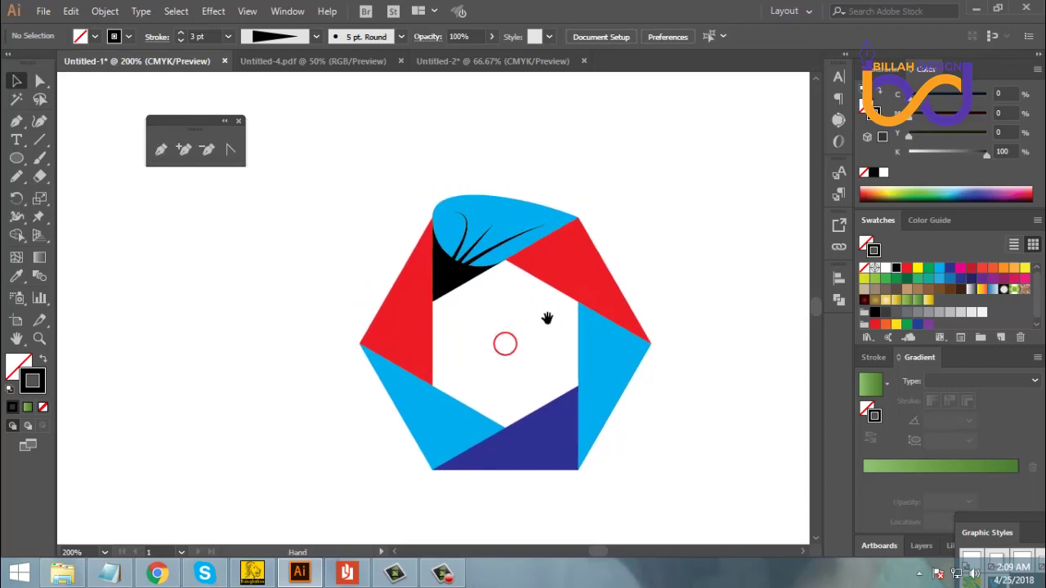
key("ctrl+equal")
key("ctrl+equal")
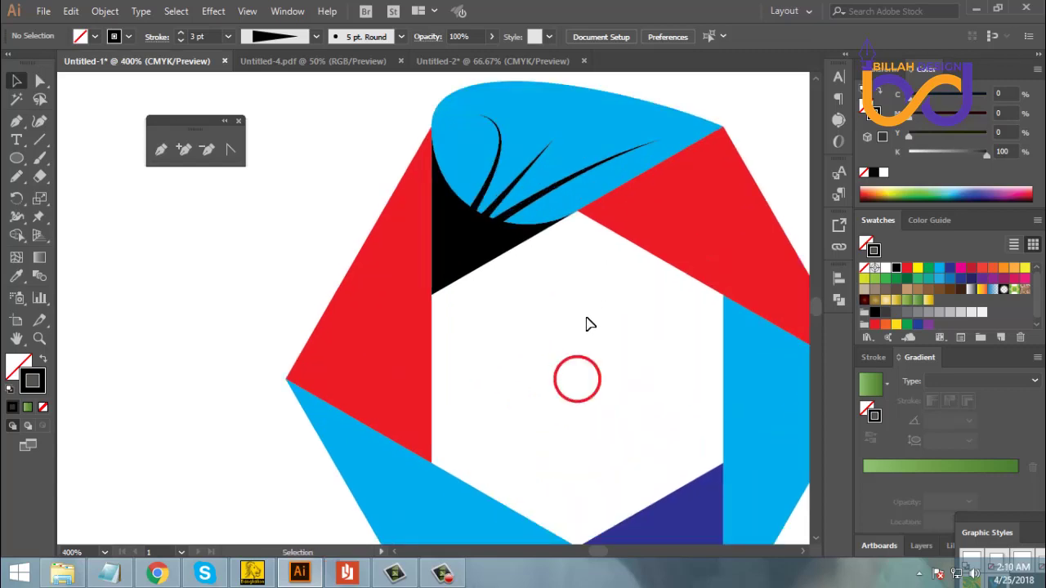
left_click_drag(605, 300, 555, 365)
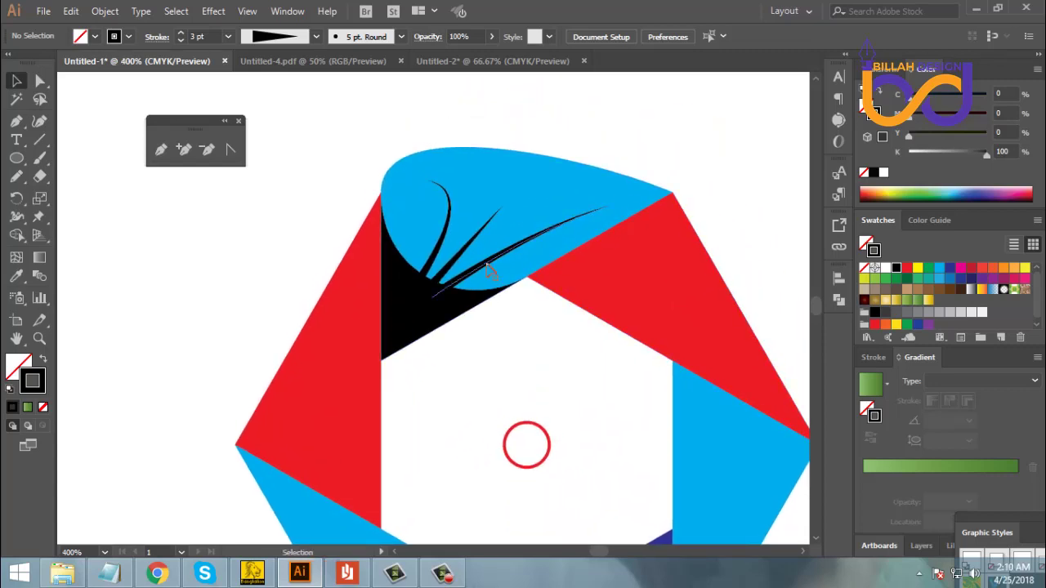
left_click(496, 258)
left_click(446, 214, "shift")
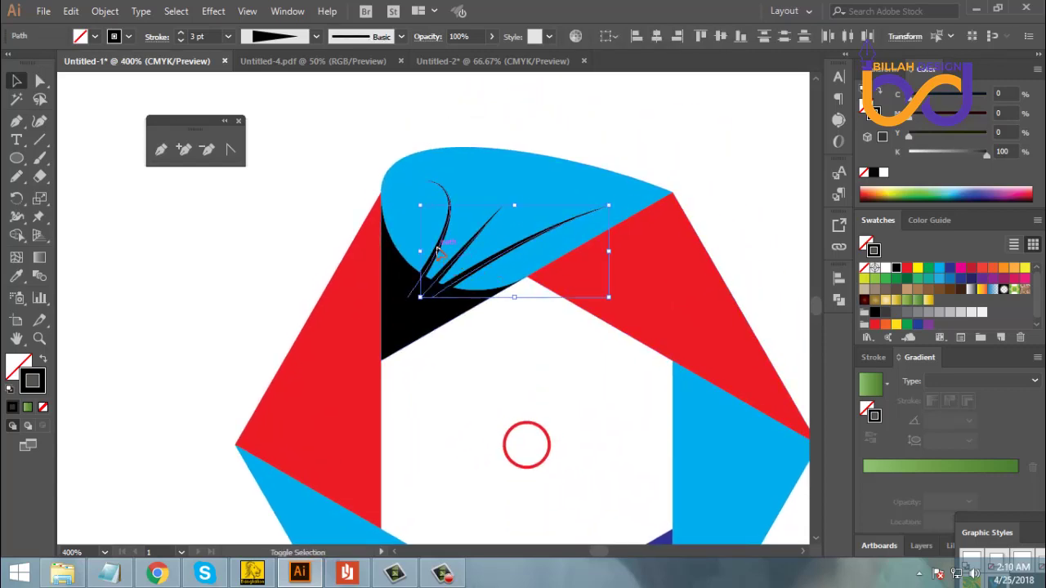
left_click(104, 11)
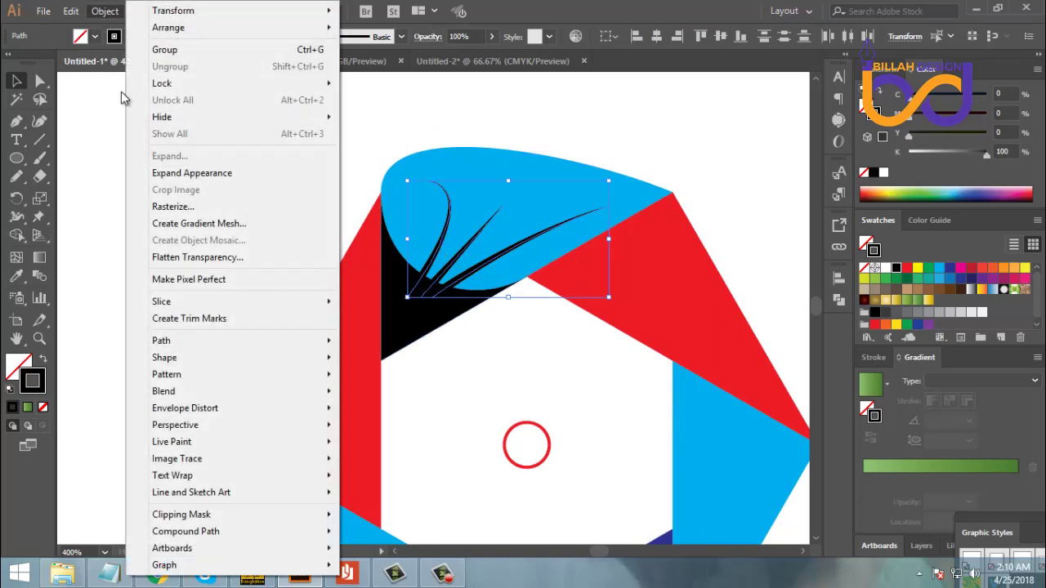
left_click(192, 173)
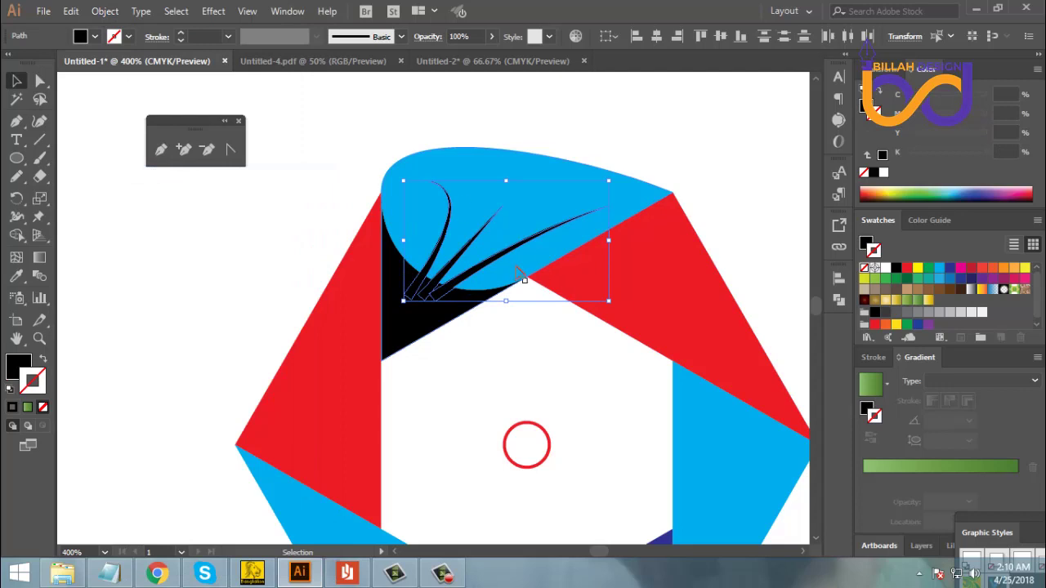
- Fill the three expanded vein shapes with white and group them
left_click(866, 247)
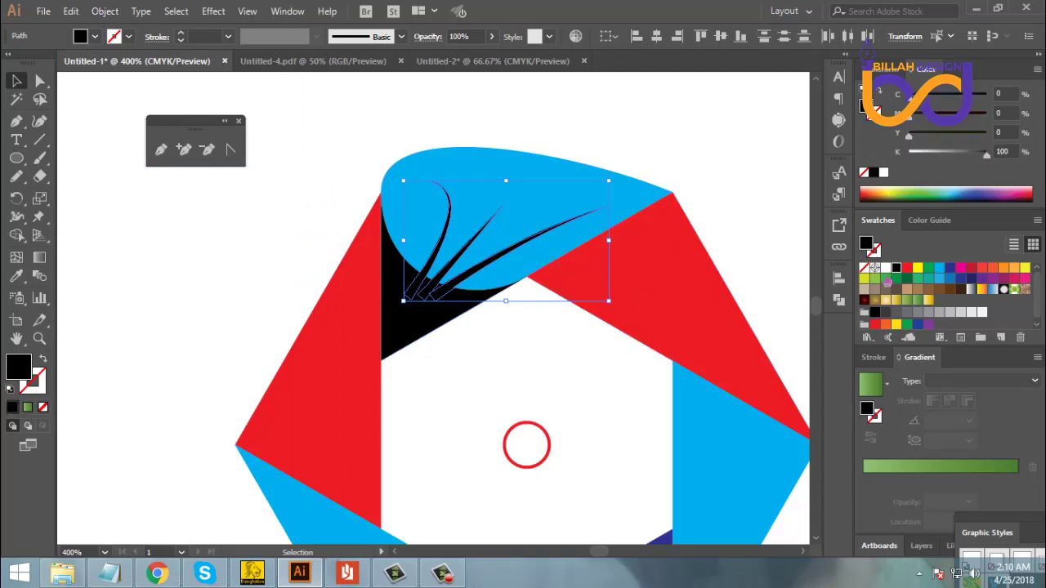
left_click(885, 268)
right_click(462, 248)
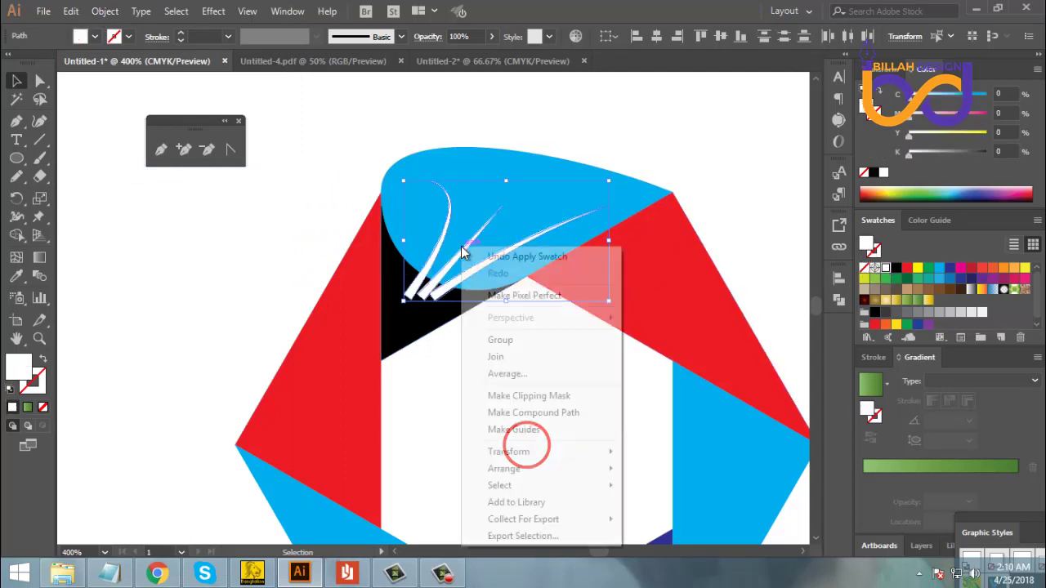
left_click(500, 340)
left_click(554, 380)
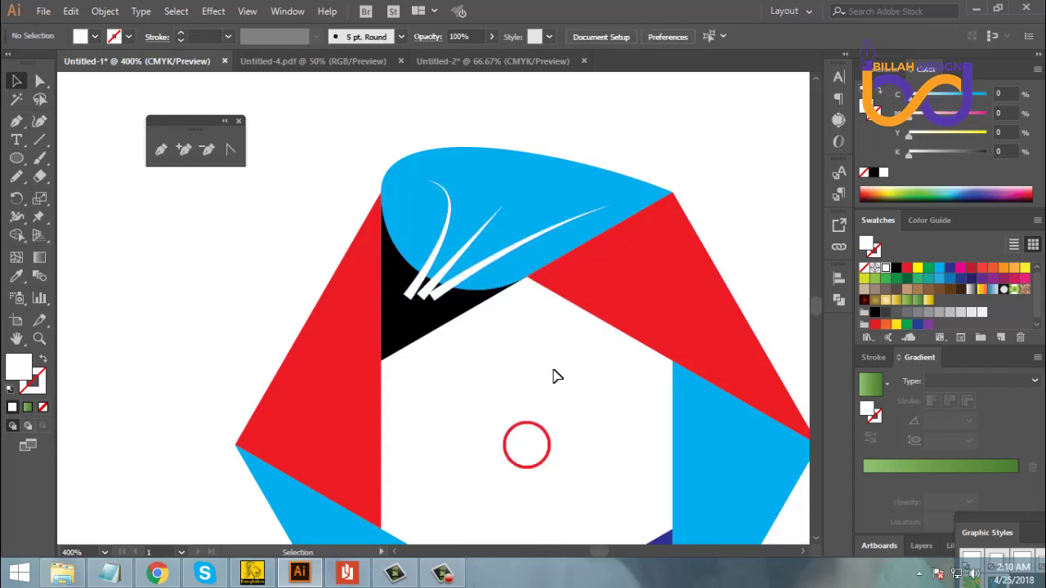
- Bring the black shadow shape to the front so it covers the lower ends of the white veins
left_click_drag(553, 369, 551, 355)
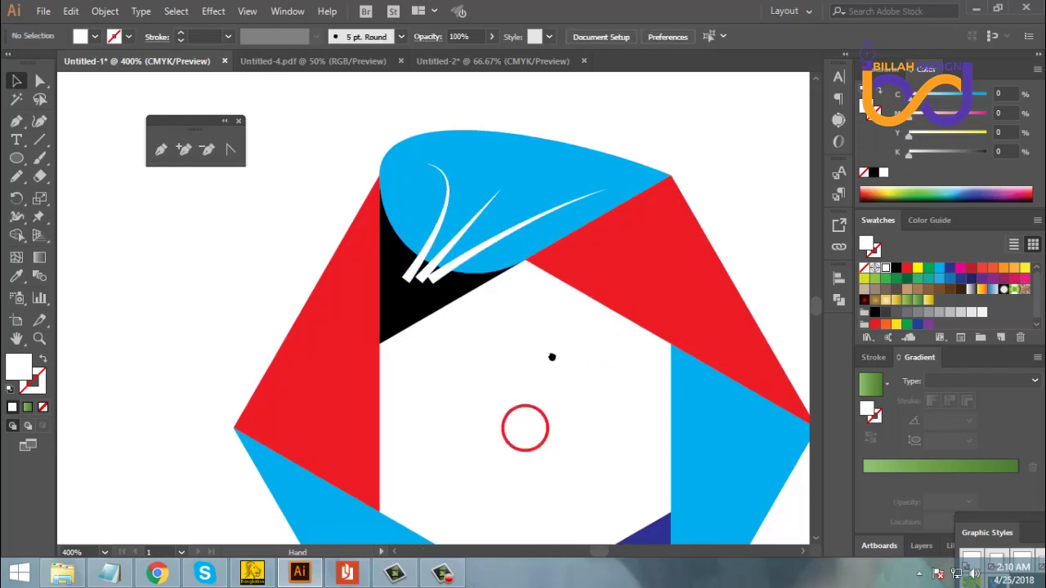
left_click(413, 309)
left_click(437, 351)
left_click(425, 311)
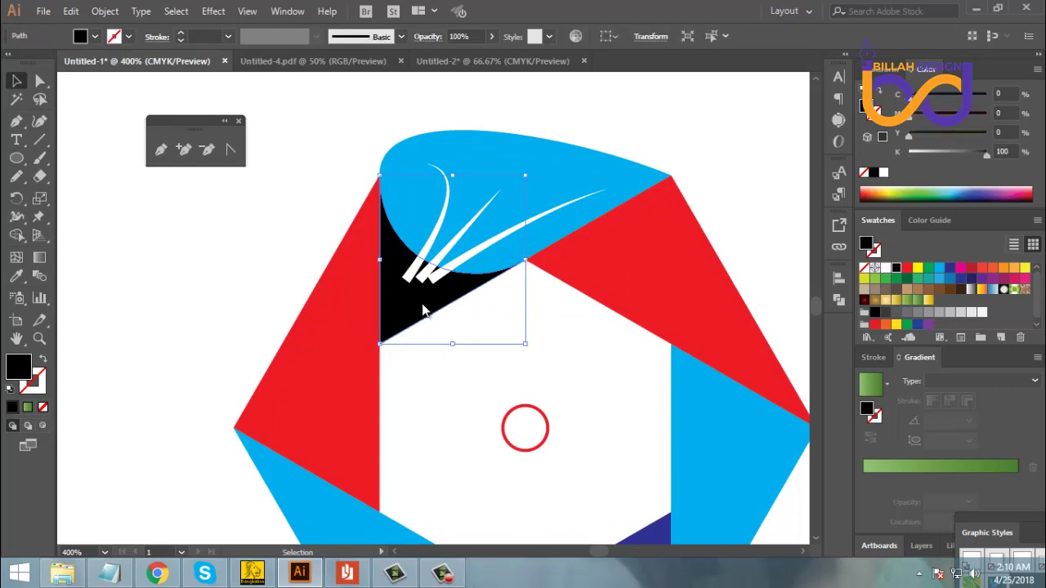
right_click(424, 331)
mouse_move(485, 480)
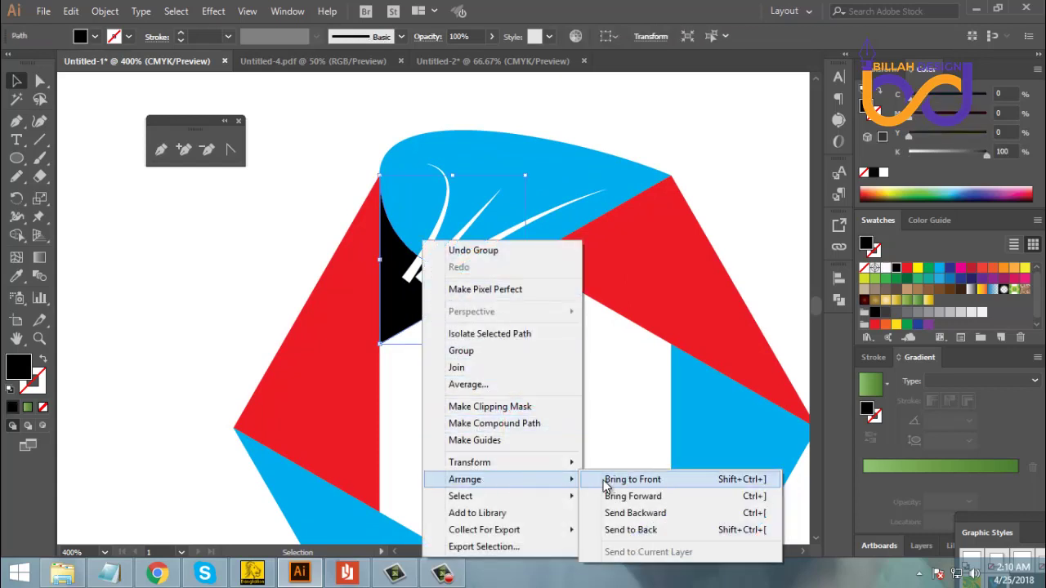
left_click(609, 481)
left_click(612, 410)
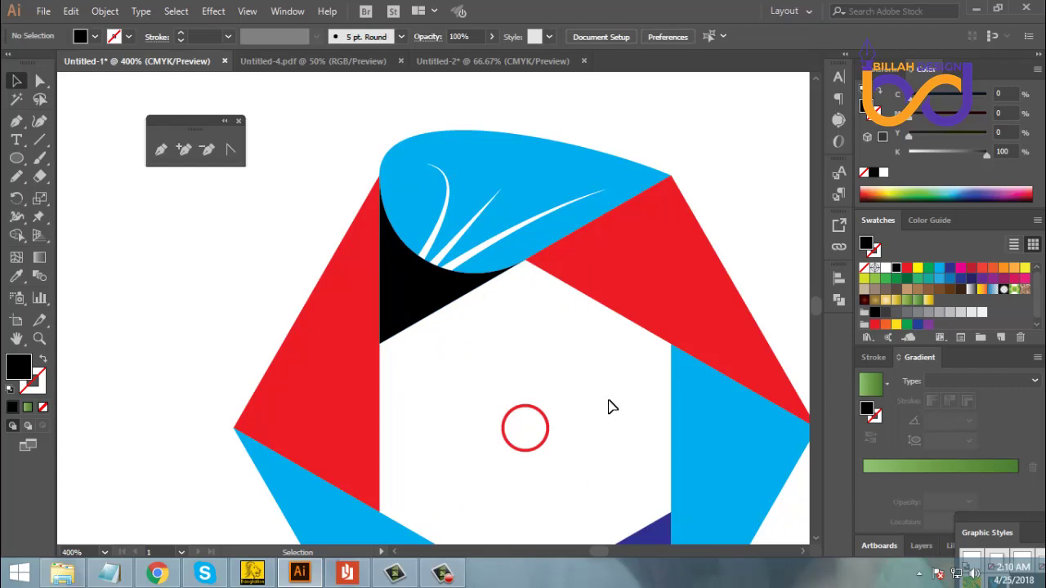
- Move the gold and green gradient squares together from outside the artboard to beside the hexagonal logo
key("ctrl+minus")
key("ctrl+minus")
key("ctrl+minus")
key("ctrl+minus")
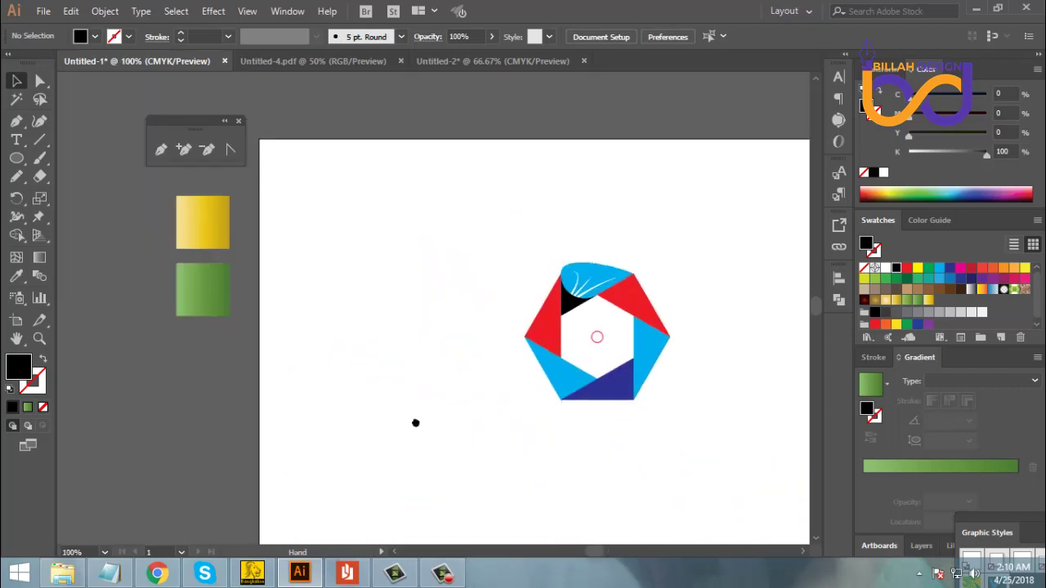
left_click_drag(415, 423, 397, 415)
left_click_drag(134, 205, 466, 300)
left_click(458, 383)
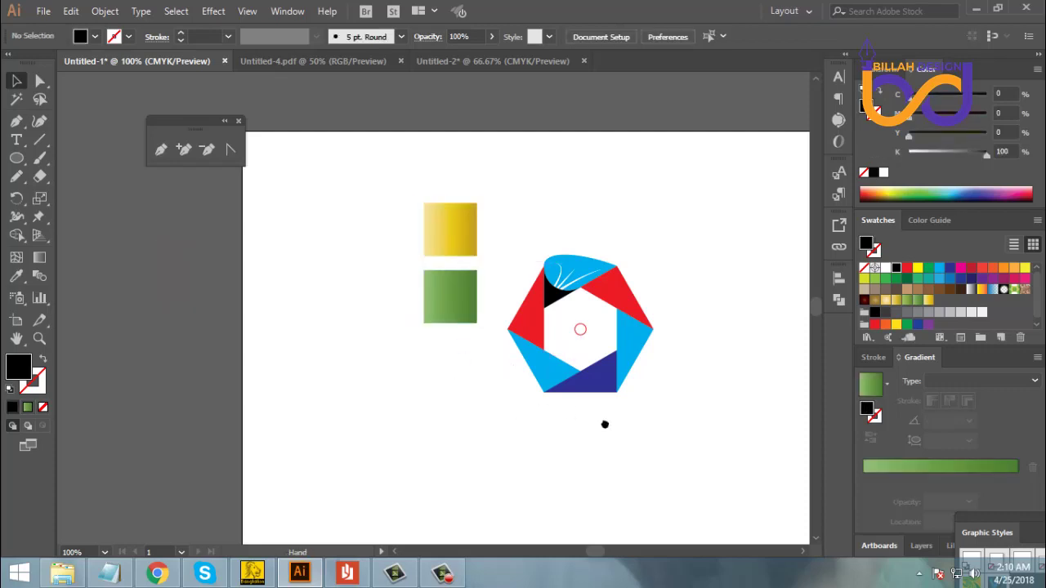
left_click_drag(605, 424, 549, 422)
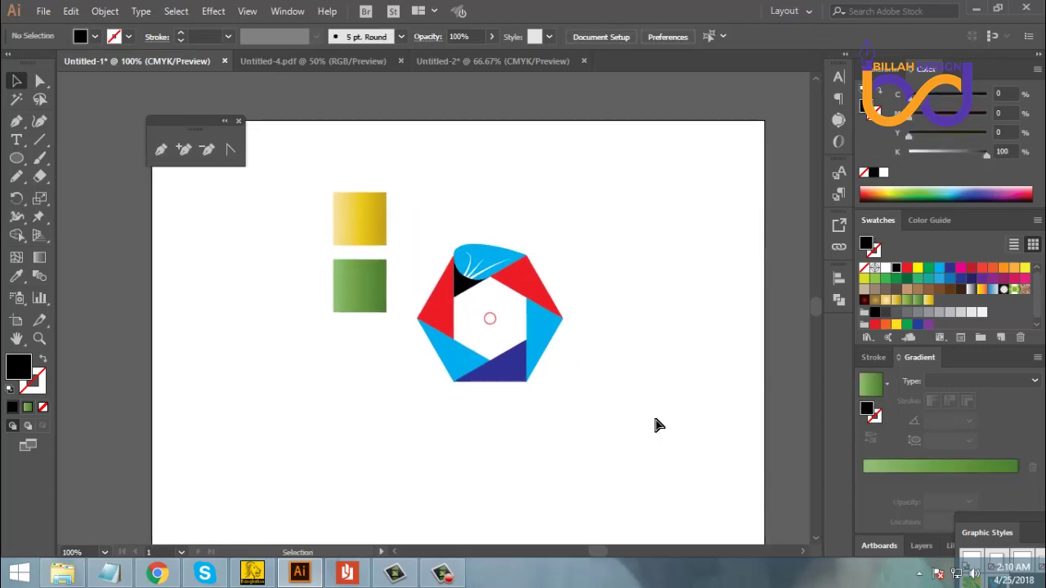
- Close the floating Pen tools panel that overlaps the gold gradient square
key("ctrl+=")
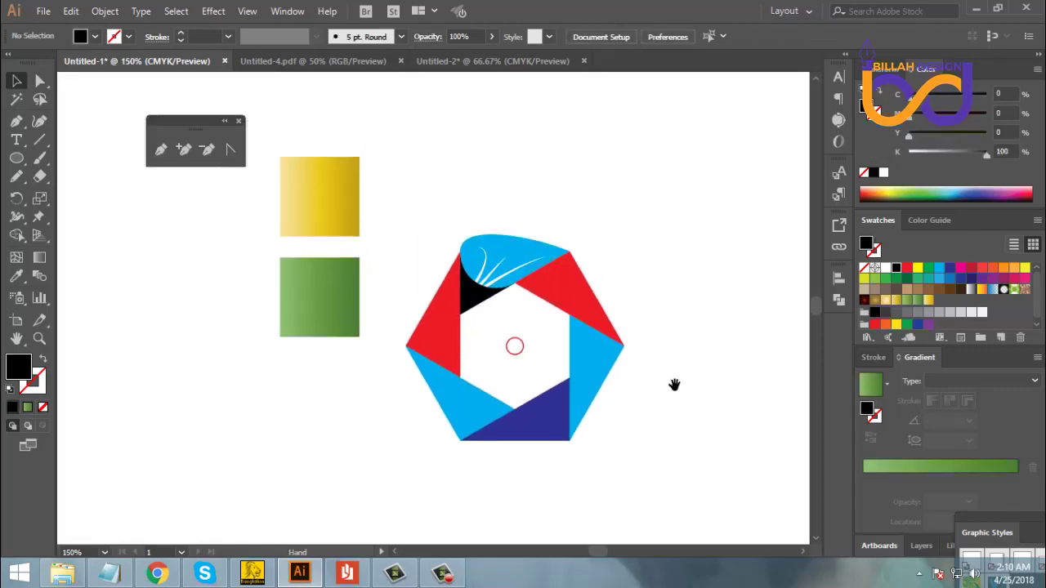
scroll(676, 384, "up", 1)
key("ctrl+=")
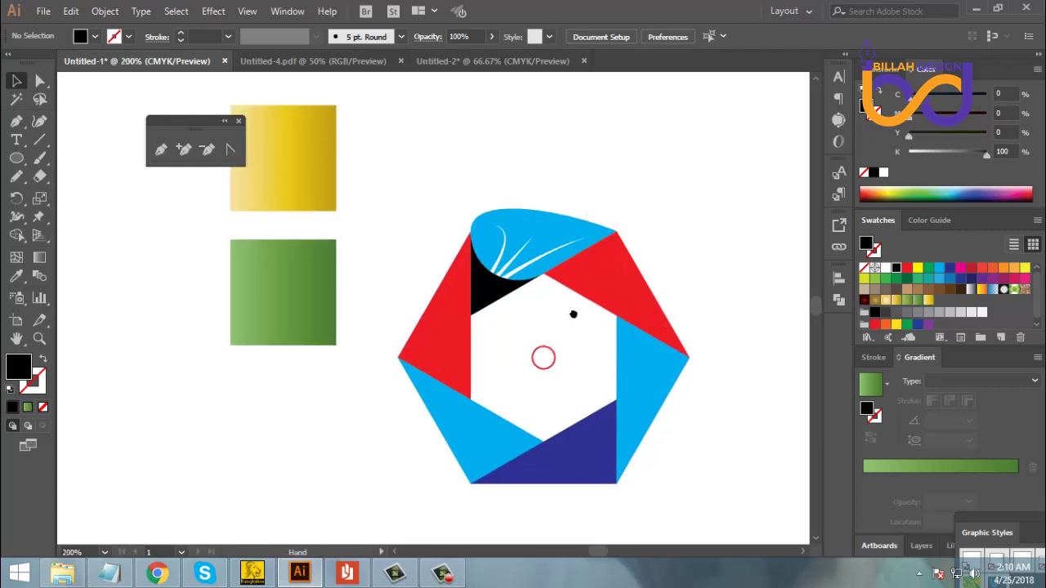
left_click_drag(572, 312, 574, 321)
left_click_drag(413, 236, 424, 234)
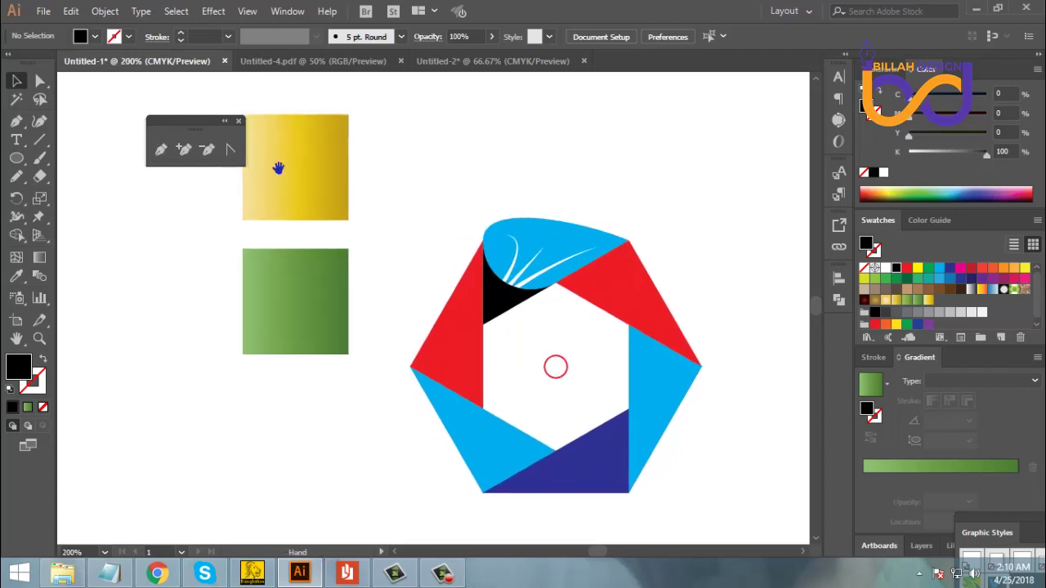
left_click(241, 121)
left_click_drag(548, 306, 507, 291)
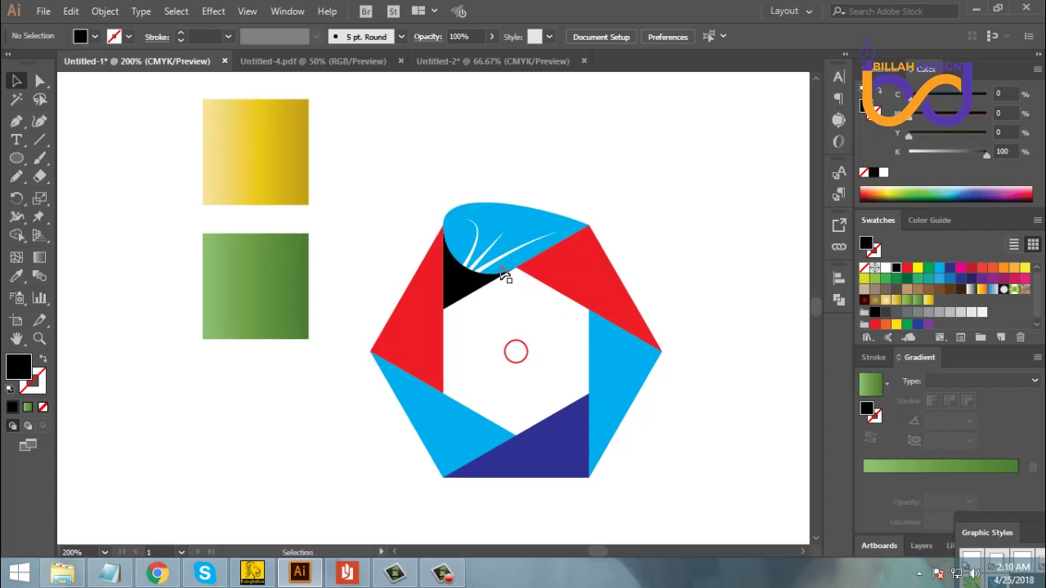
- Fill the top cyan blade with the gold gradient sampled from the gold square using the Eyedropper, and deselect it
left_click(41, 81)
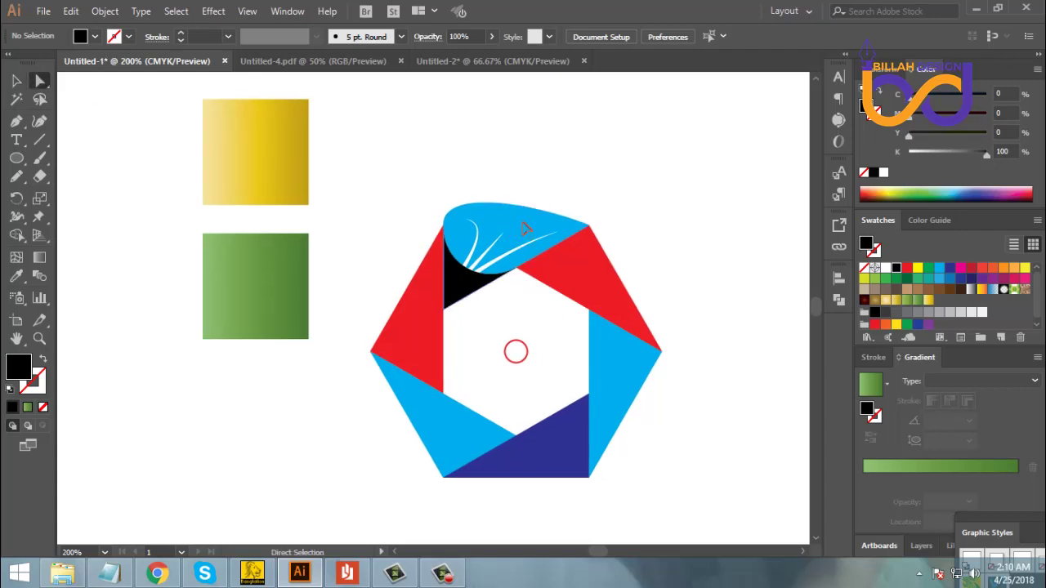
left_click(493, 223)
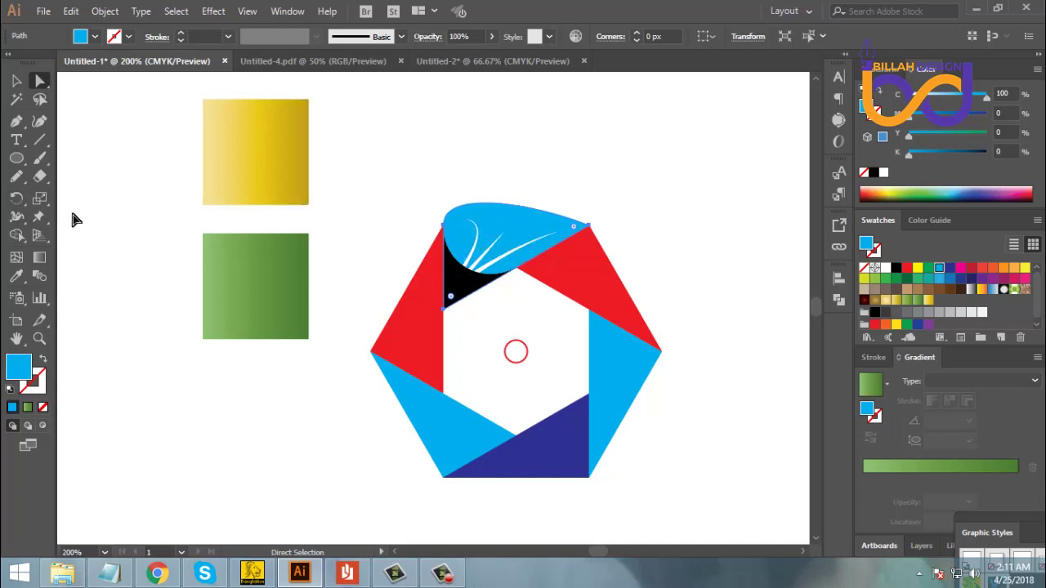
left_click(16, 278)
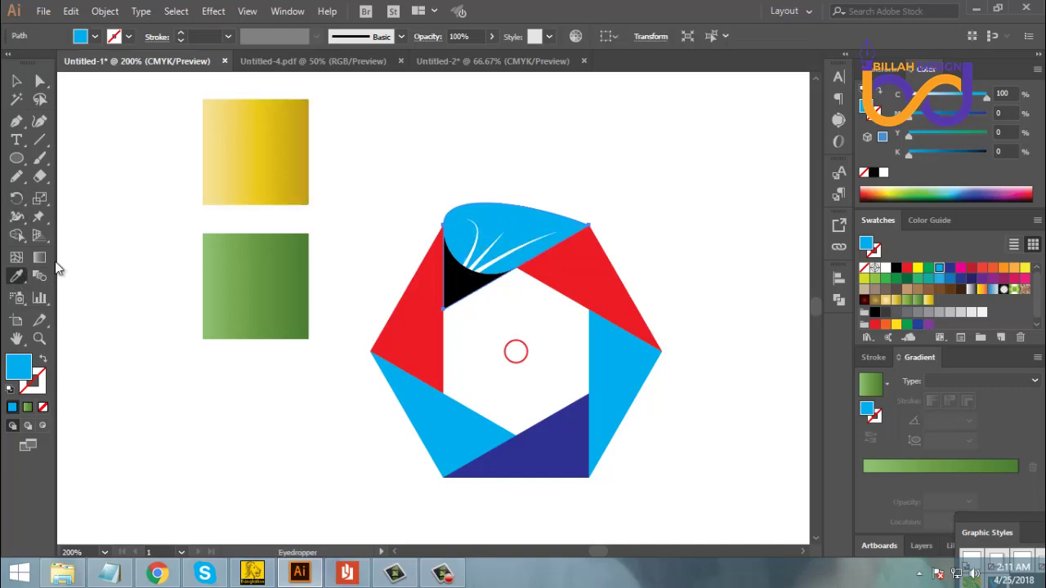
left_click(252, 152)
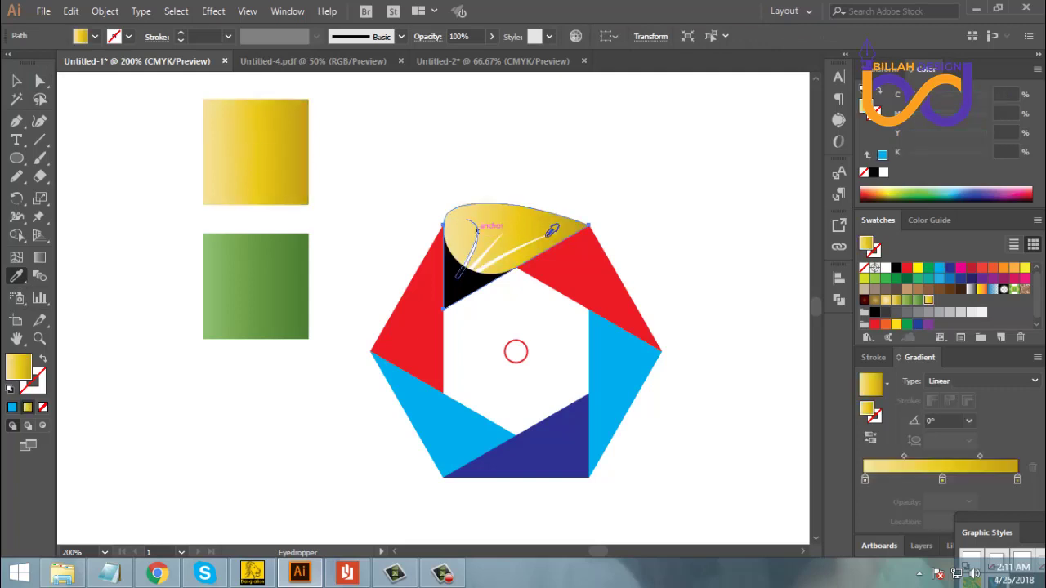
left_click(40, 80)
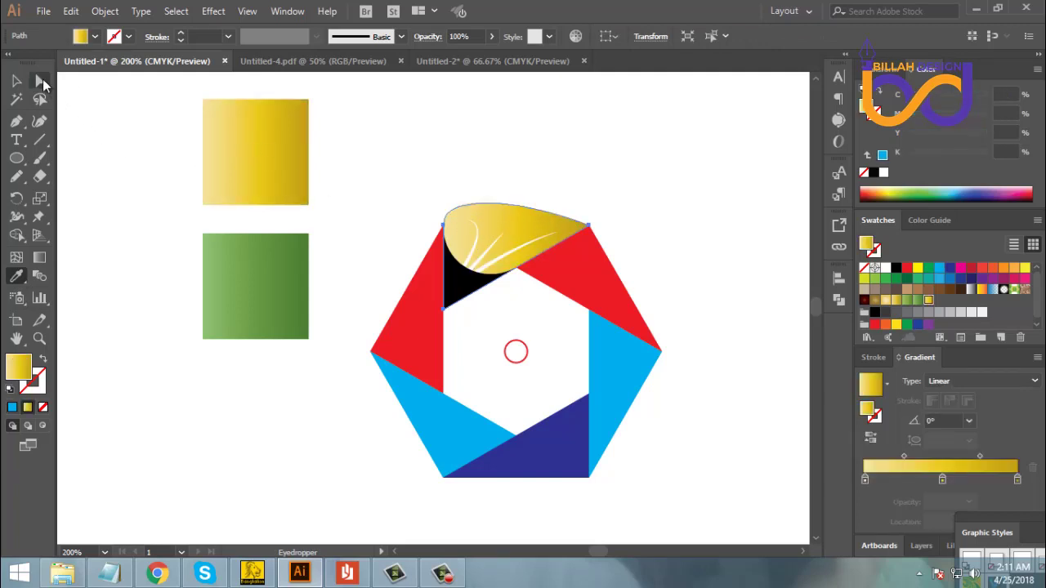
left_click(99, 187)
- Fill the black shadow shape with the green gradient sampled from the green square using the Eyedropper, and deselect it
left_click(466, 290)
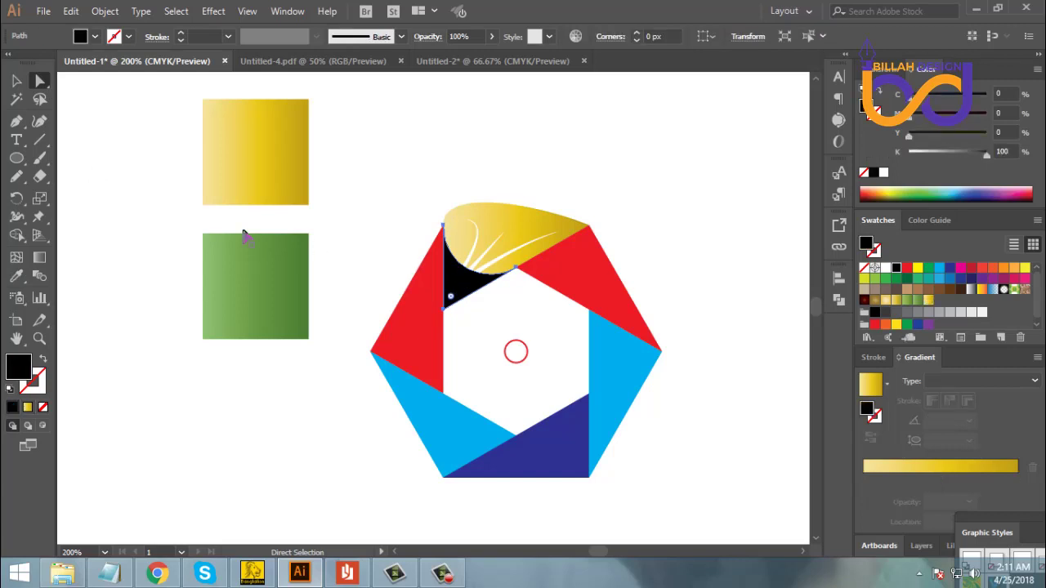
left_click(18, 278)
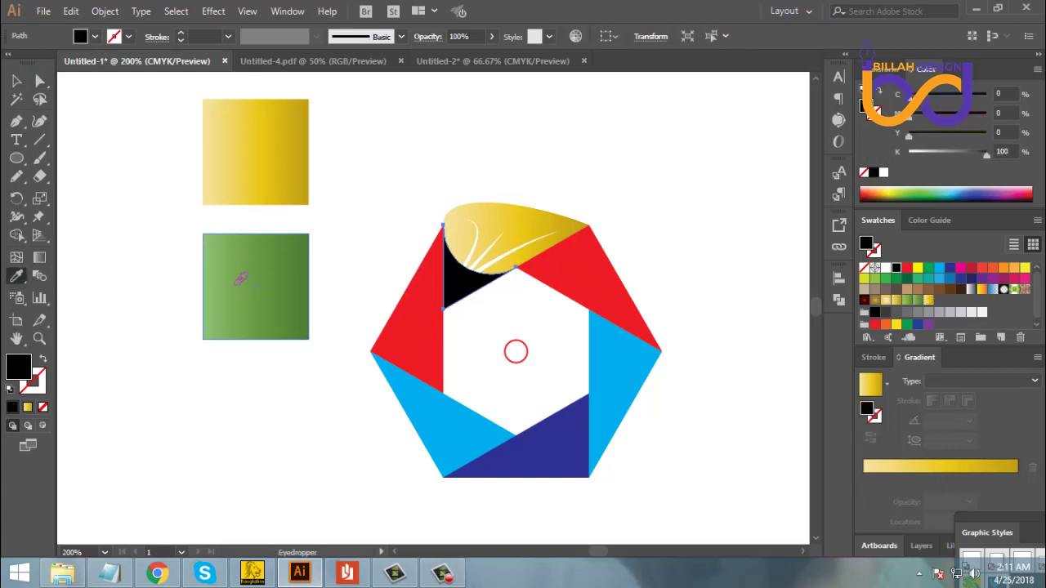
left_click(240, 278)
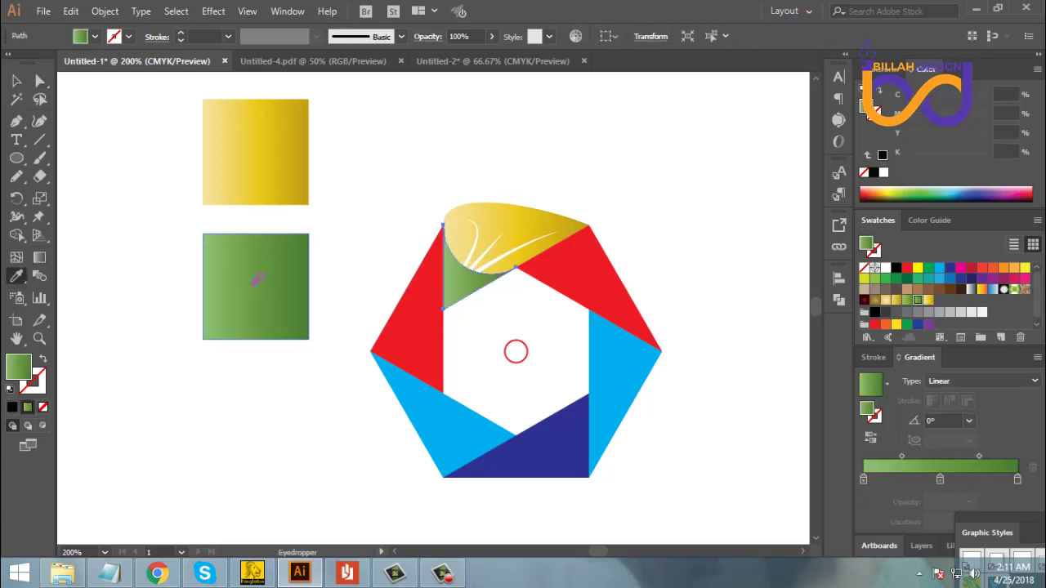
left_click(16, 80)
left_click(493, 306)
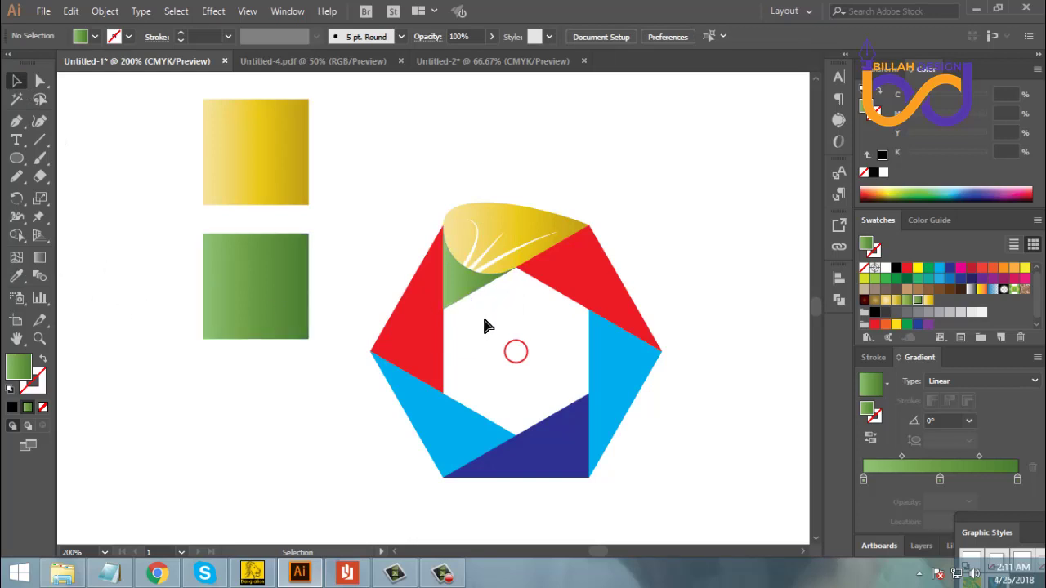
- Set the fill colour to white (FFFFFF) with nothing selected
key("ctrl+=")
key("ctrl+=")
scroll(523, 210, "up", 2)
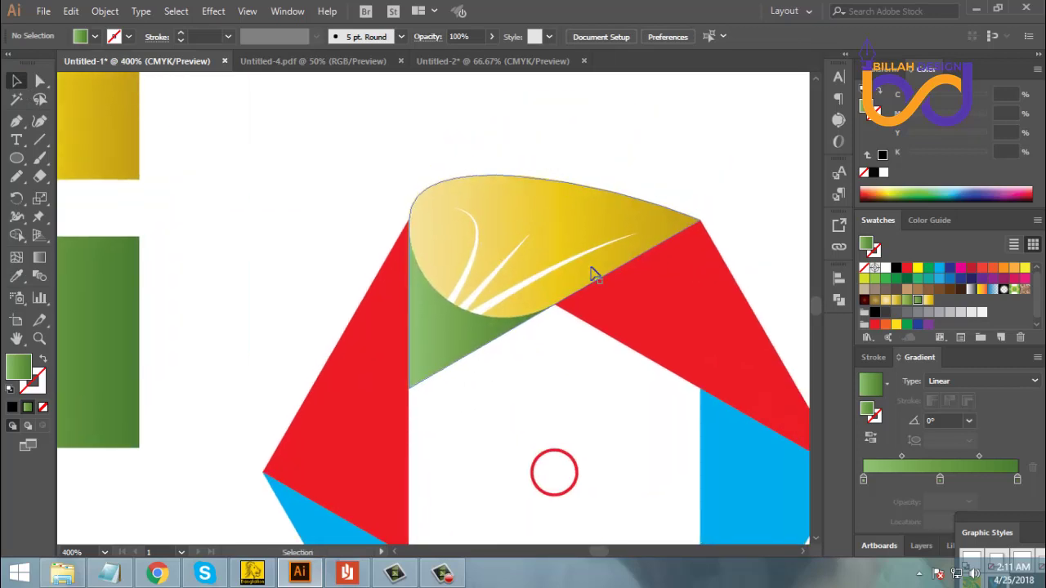
left_click_drag(542, 355, 545, 384)
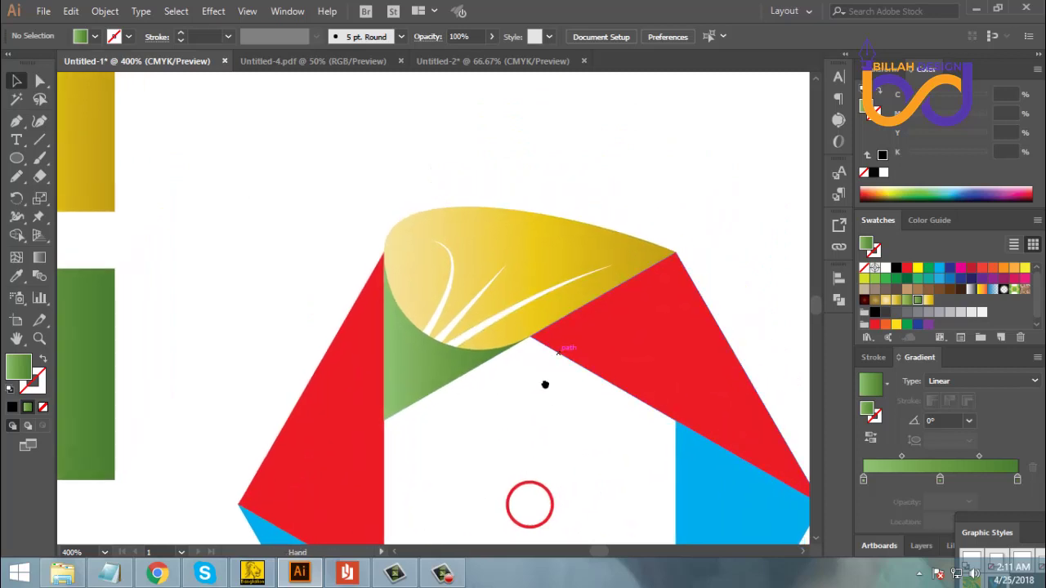
key("ctrl+=")
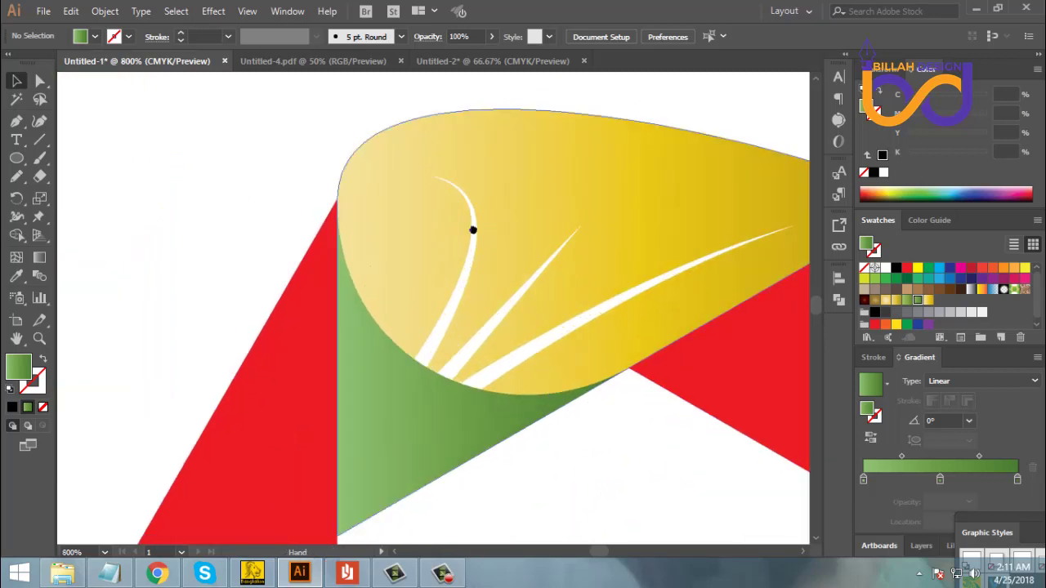
scroll(474, 229, "up", 1)
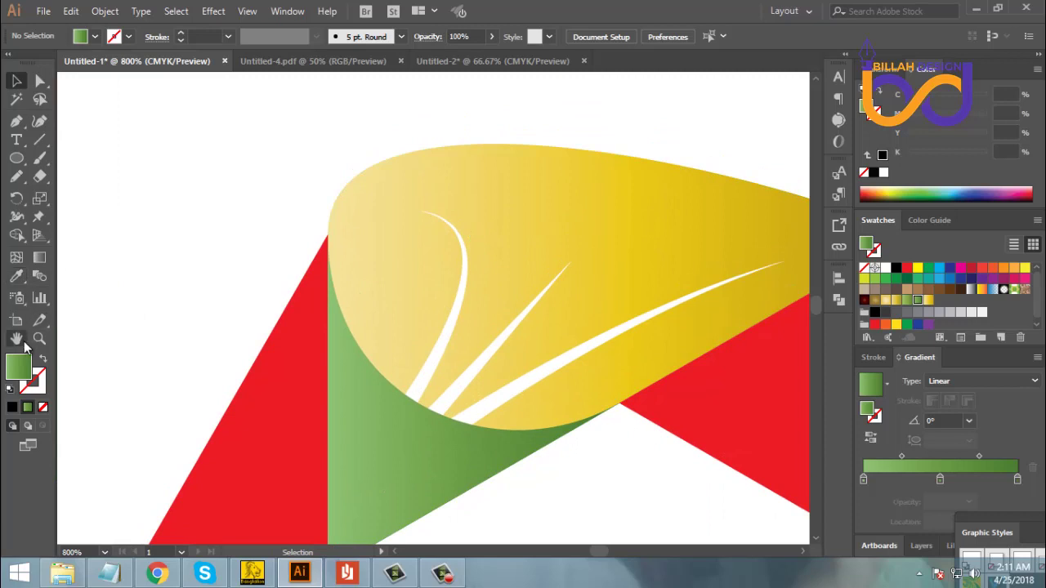
double_click(23, 368)
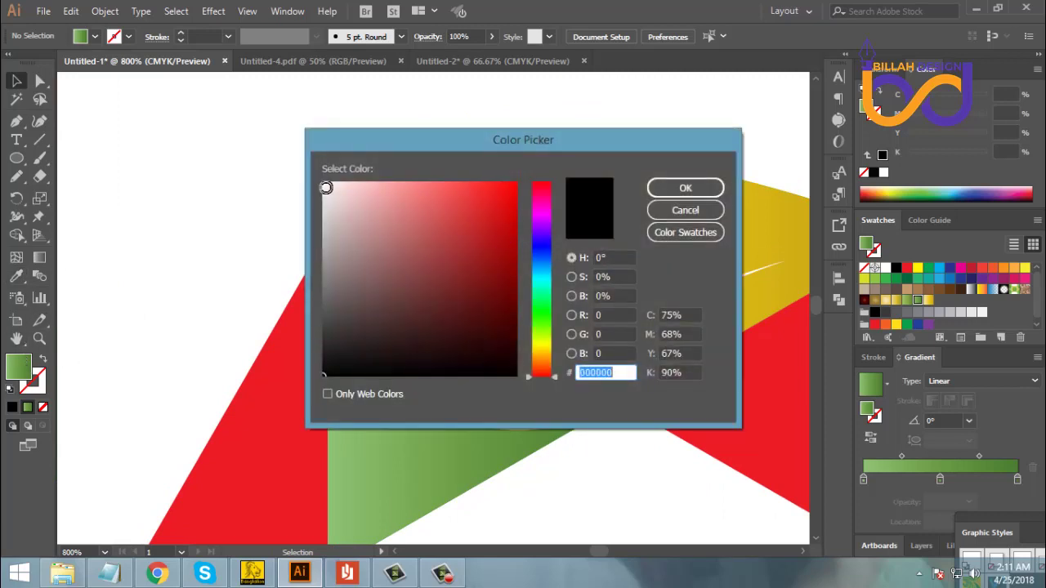
left_click_drag(331, 186, 313, 170)
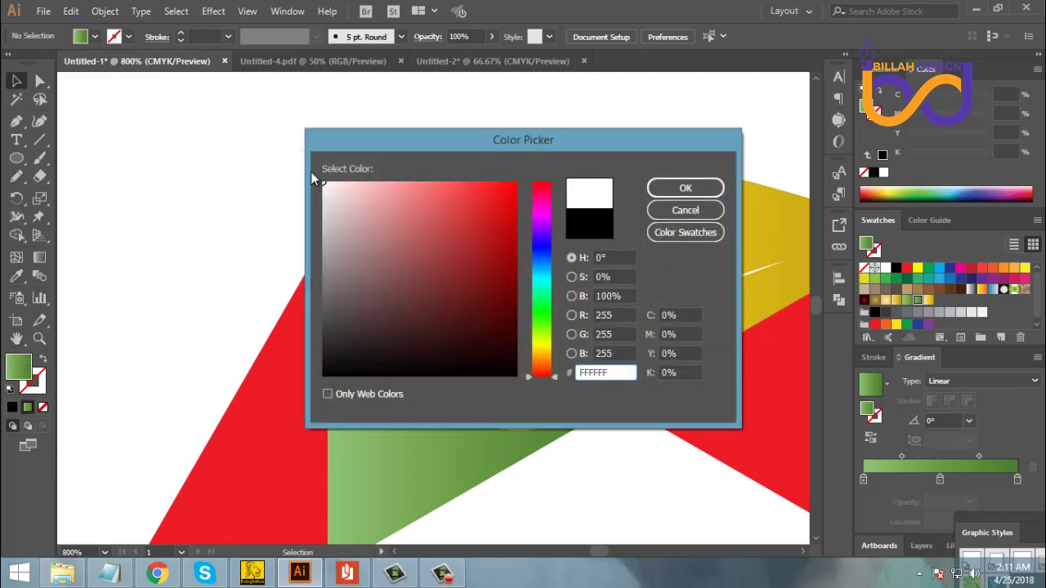
left_click(688, 188)
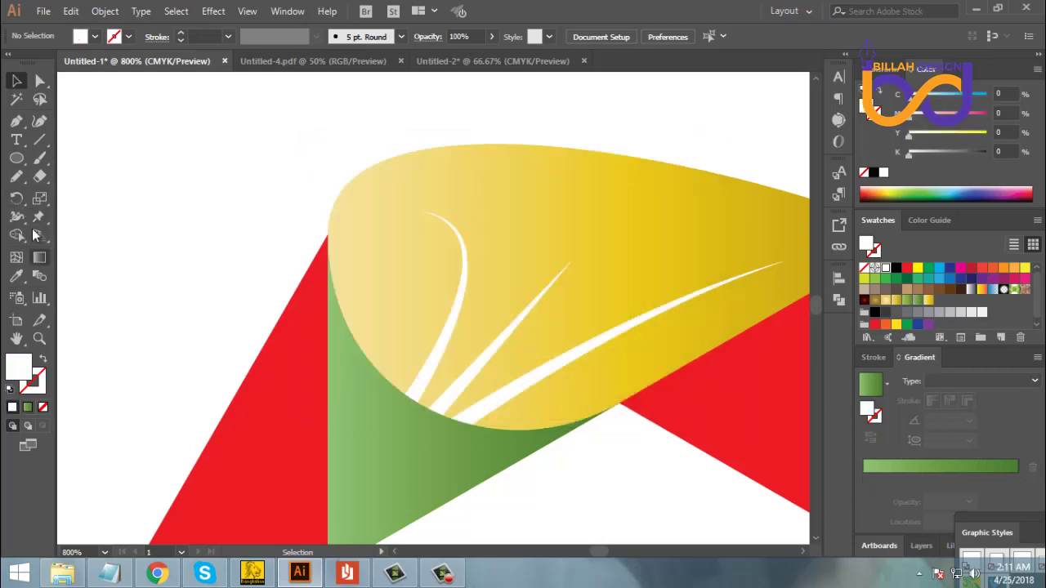
- Draw a small white circle about 2.7 px wide centred on the curved vein's tip with the Ellipse tool, and deselect it
left_click(16, 159)
key("ctrl+plus")
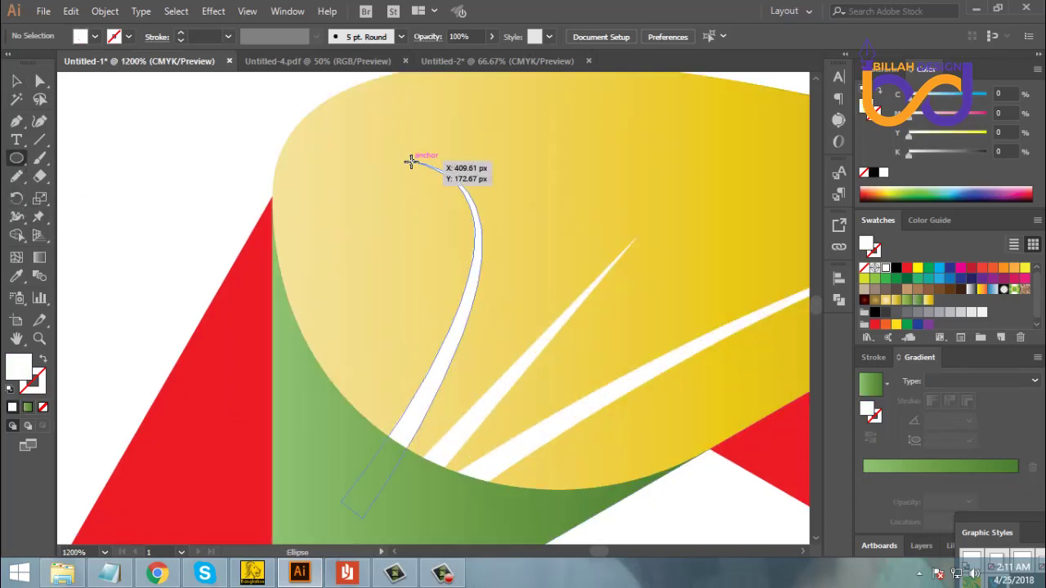
left_click_drag(413, 161, 419, 172)
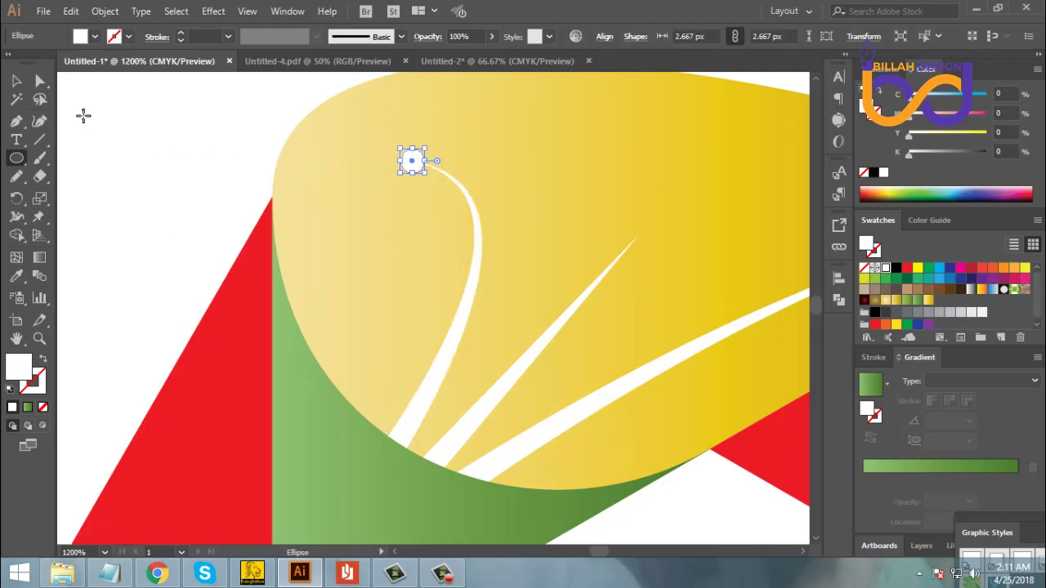
left_click(16, 80)
left_click(100, 163)
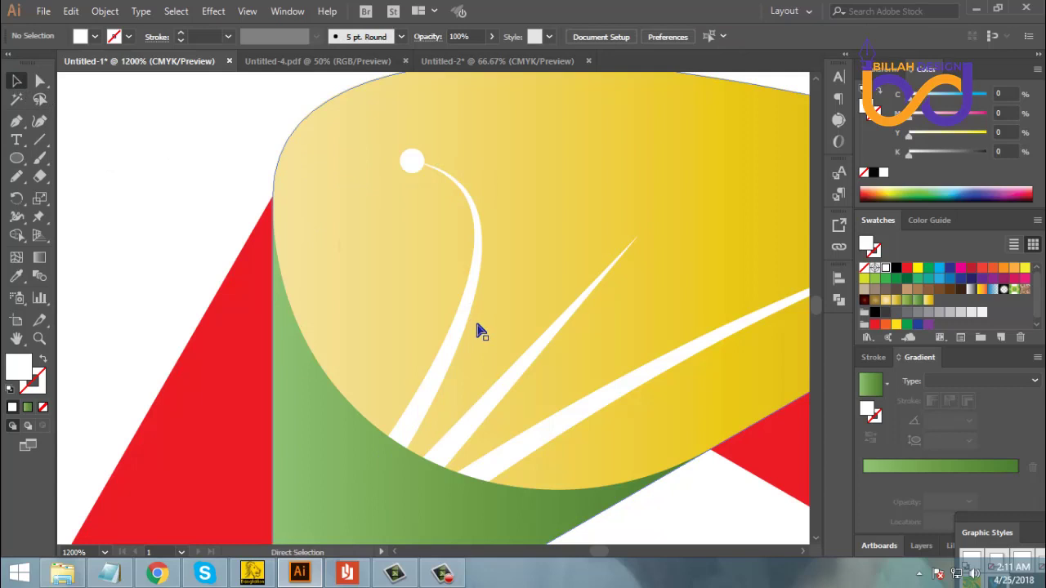
- Duplicate the small white circle onto the tips of the other two veins, and deselect
key("ctrl+minus")
key("ctrl+minus")
key("ctrl+minus")
key("ctrl+minus")
key("ctrl+minus")
key("ctrl+plus")
key("ctrl+plus")
key("ctrl+plus")
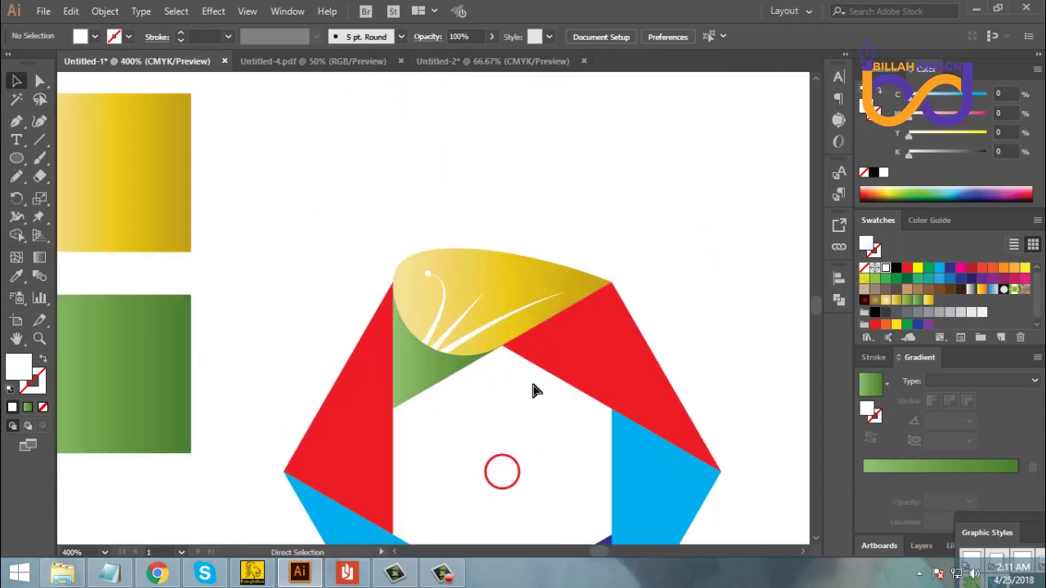
key("ctrl+plus")
left_click_drag(347, 218, 710, 278)
left_click(593, 491)
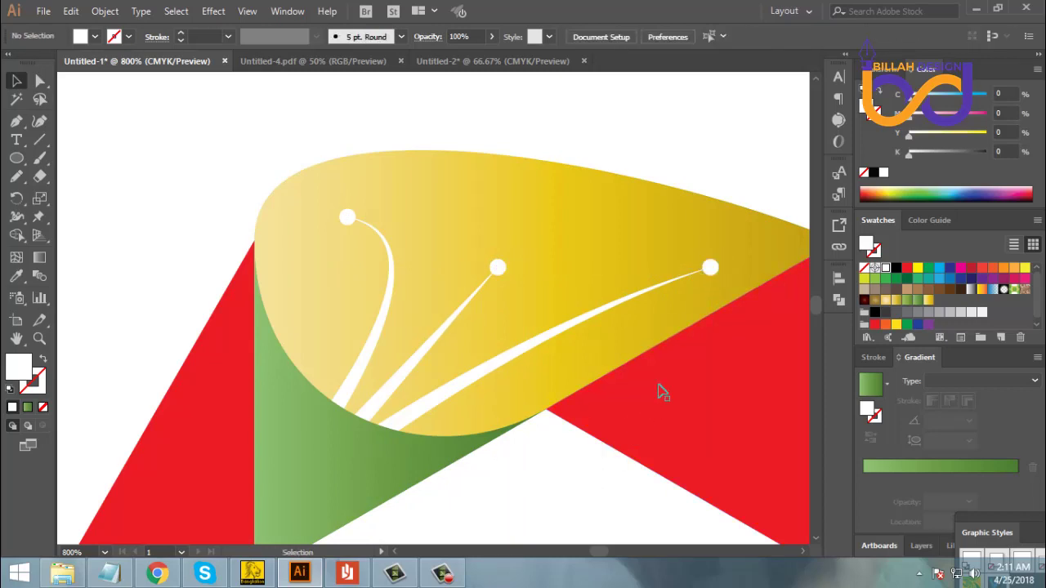
- Group the three white circles with the three white veins, and deselect the group
left_click(709, 275)
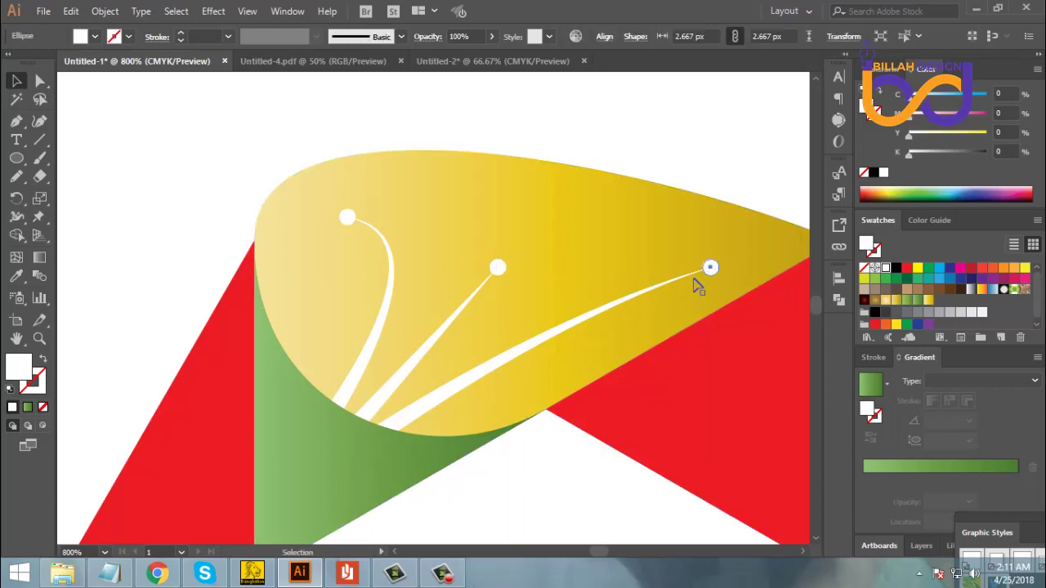
left_click(498, 269, "shift")
left_click(348, 216, "shift")
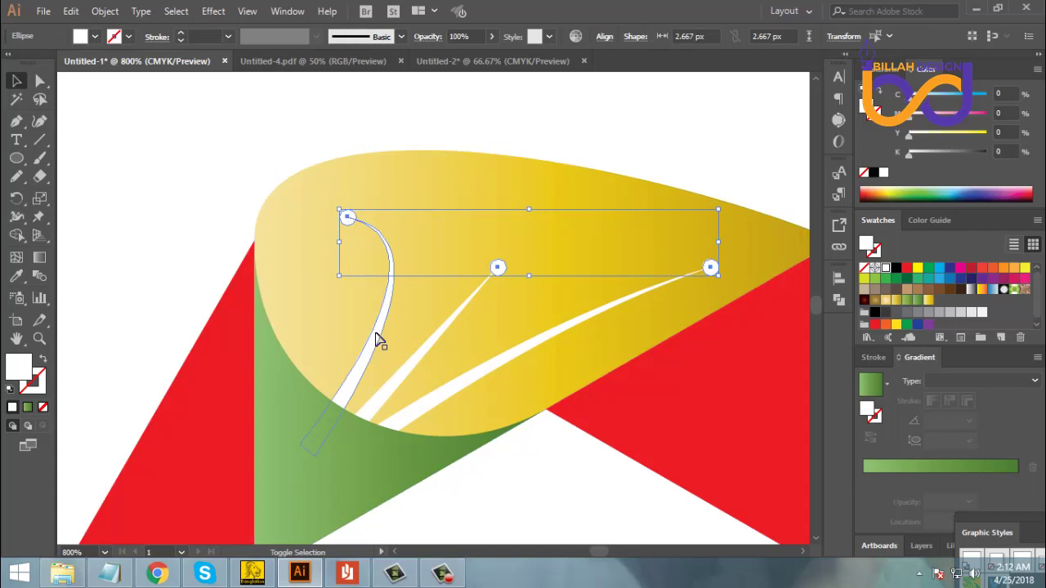
left_click(436, 349, "shift")
right_click(391, 268)
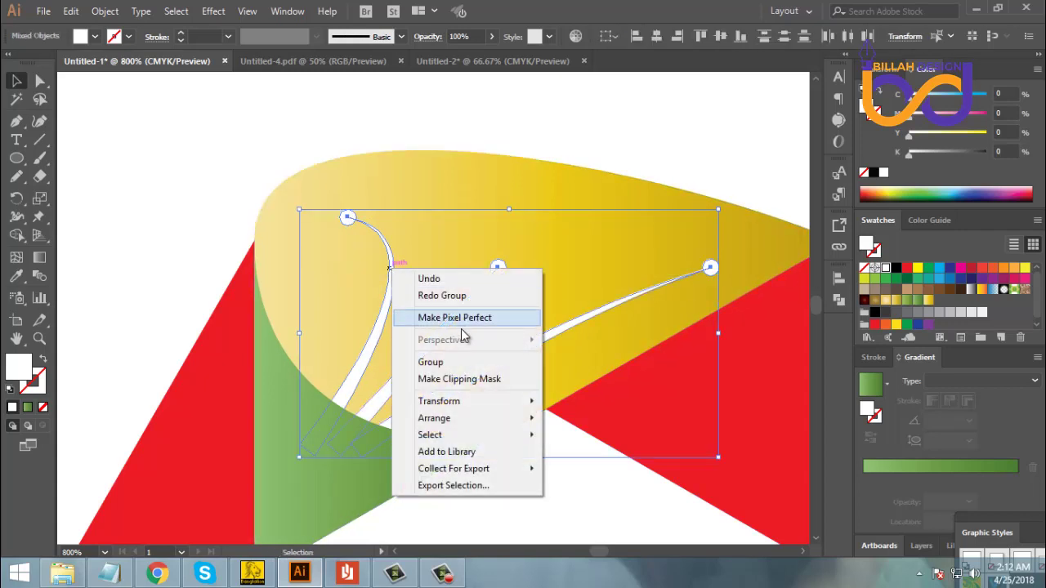
left_click(448, 363)
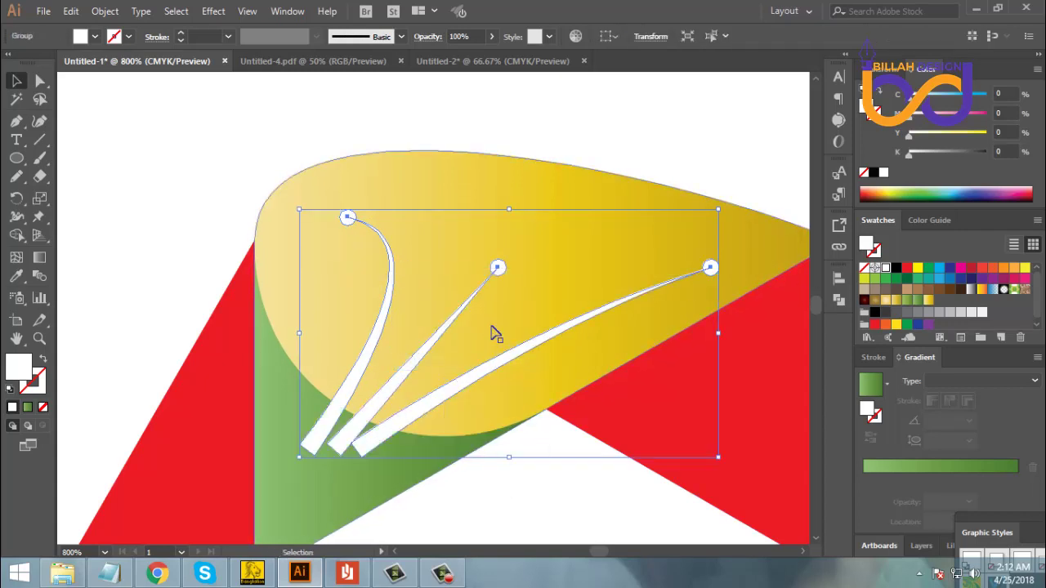
left_click(553, 508)
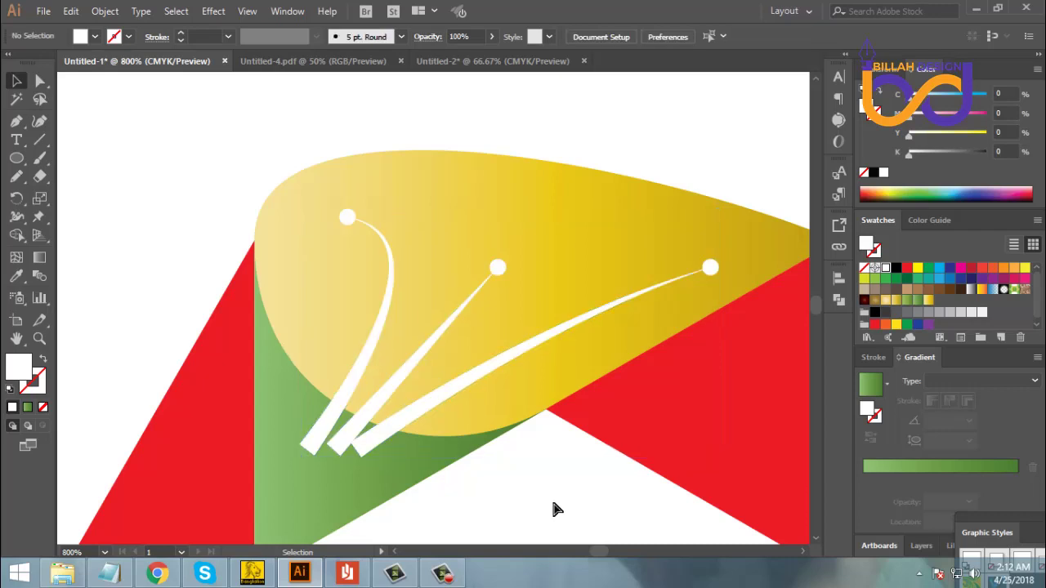
- Arrange the green shape in front of the vein group so it covers the veins' lower ends, and deselect it
key("ctrl+minus")
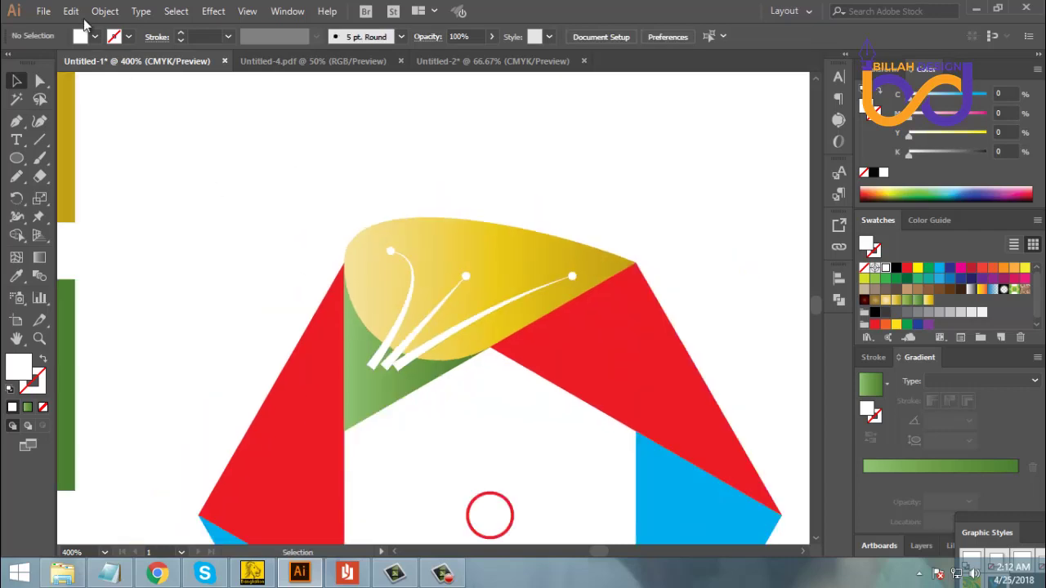
left_click(99, 11)
left_click(413, 173)
left_click(380, 390)
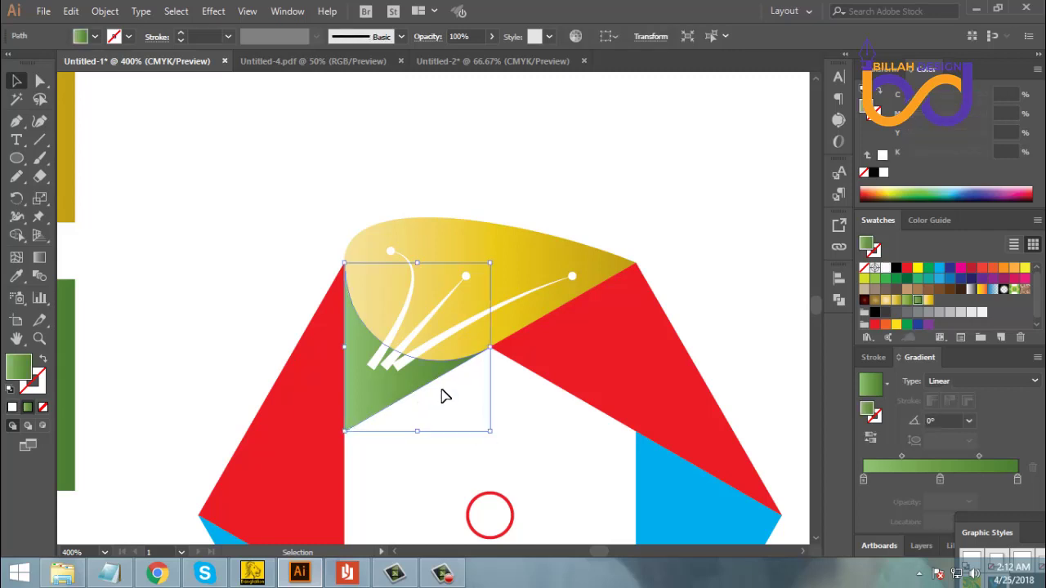
left_click(438, 397)
left_click(390, 359)
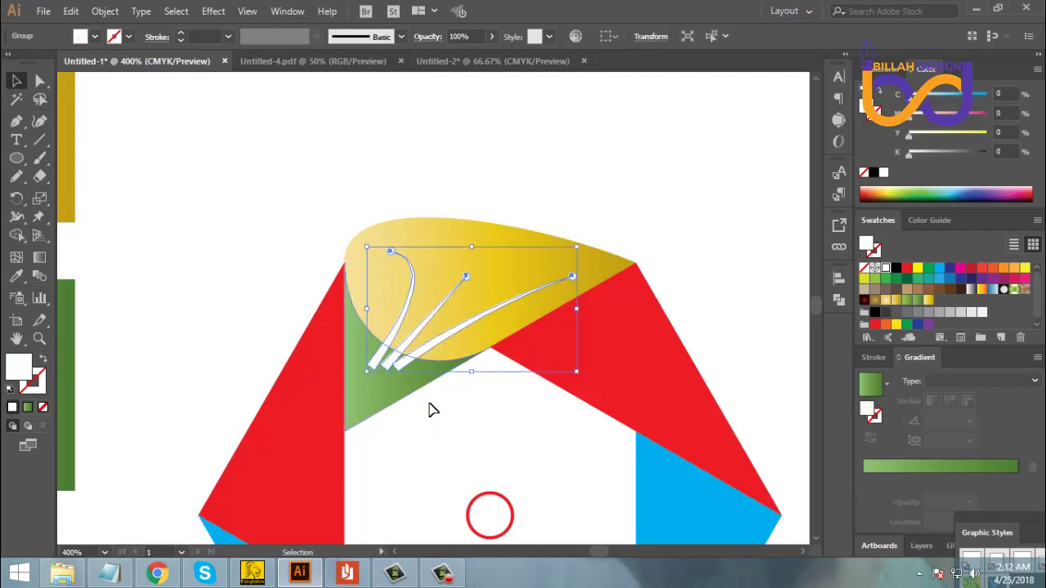
left_click(442, 425)
left_click(395, 397)
right_click(390, 391)
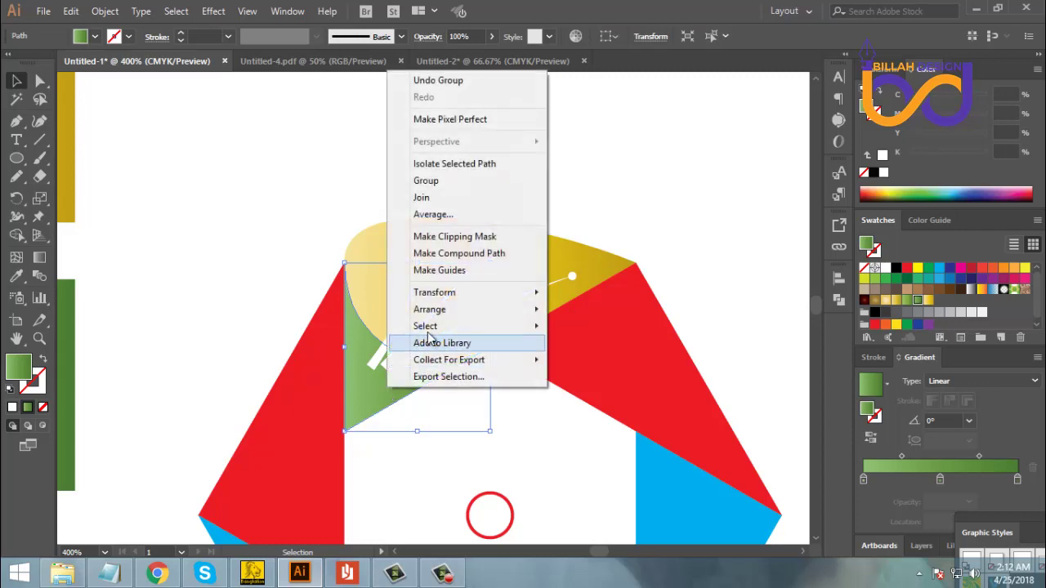
mouse_move(531, 310)
left_click(596, 360)
left_click(525, 443)
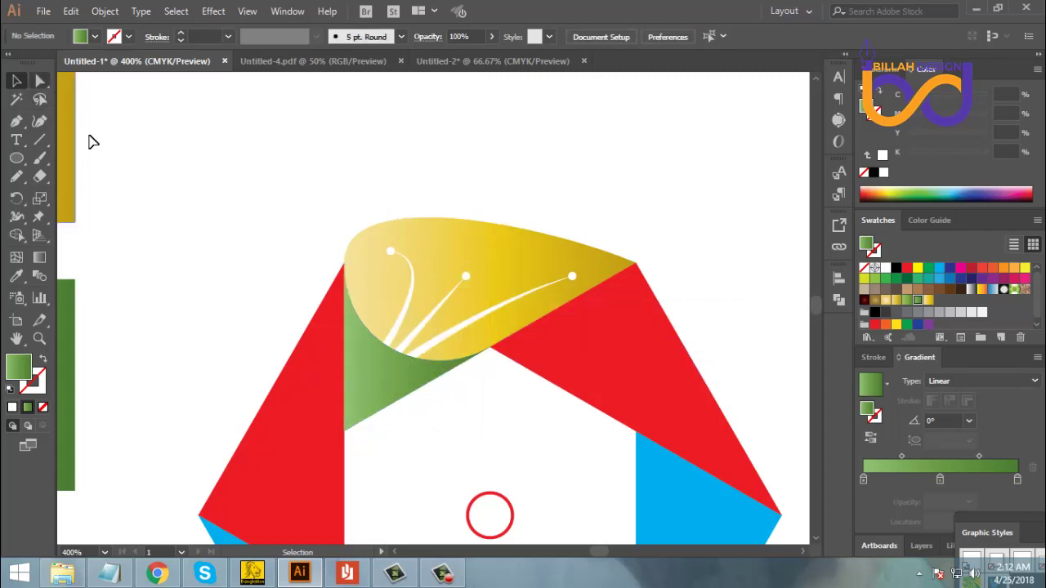
- Redirect the green shape's linear gradient from its lower corner up to the curved edge at about 60°, and deselect it
left_click(395, 385)
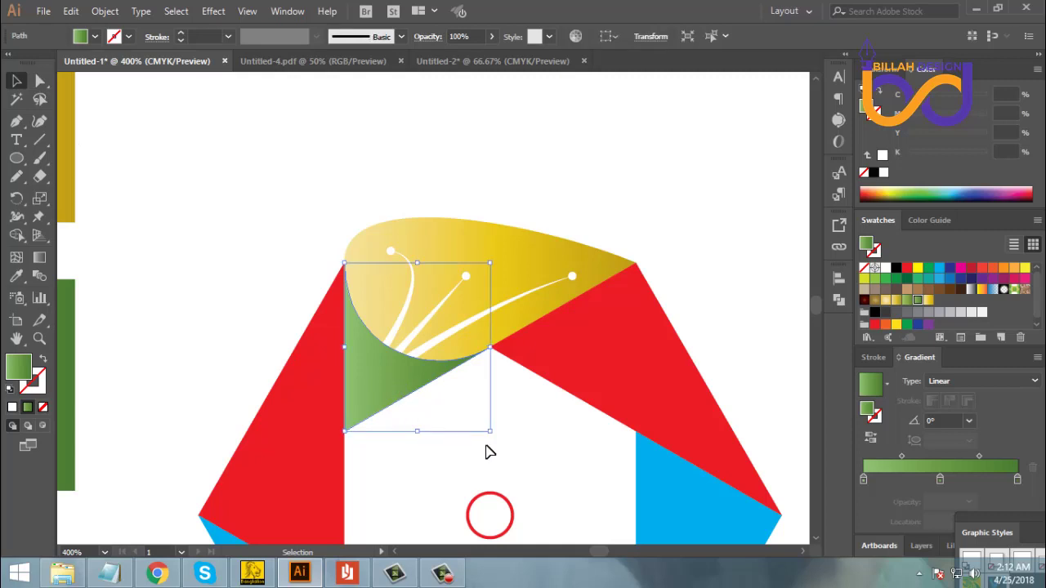
key("space")
left_click_drag(512, 433, 486, 426)
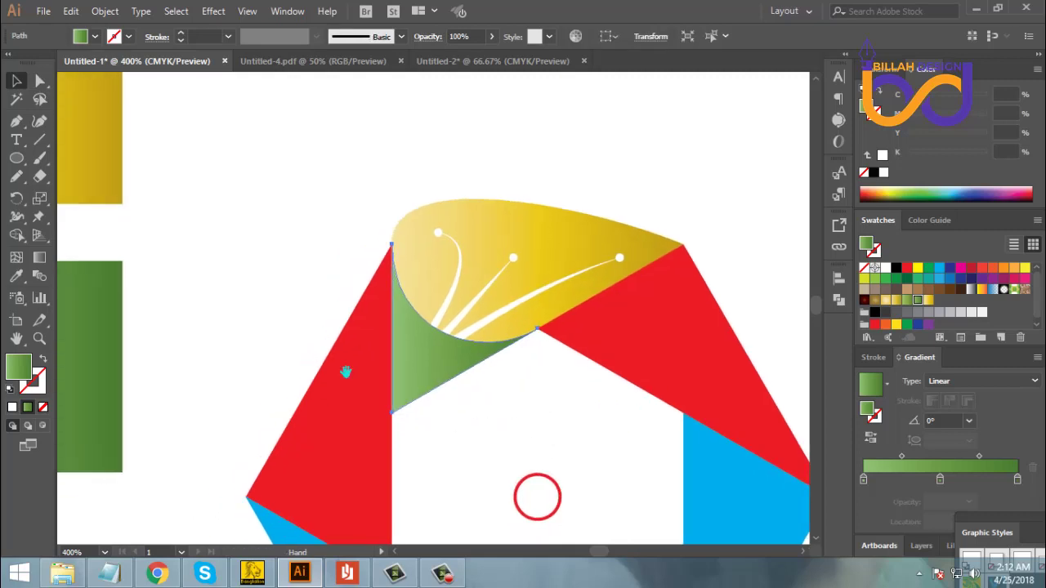
left_click(469, 421)
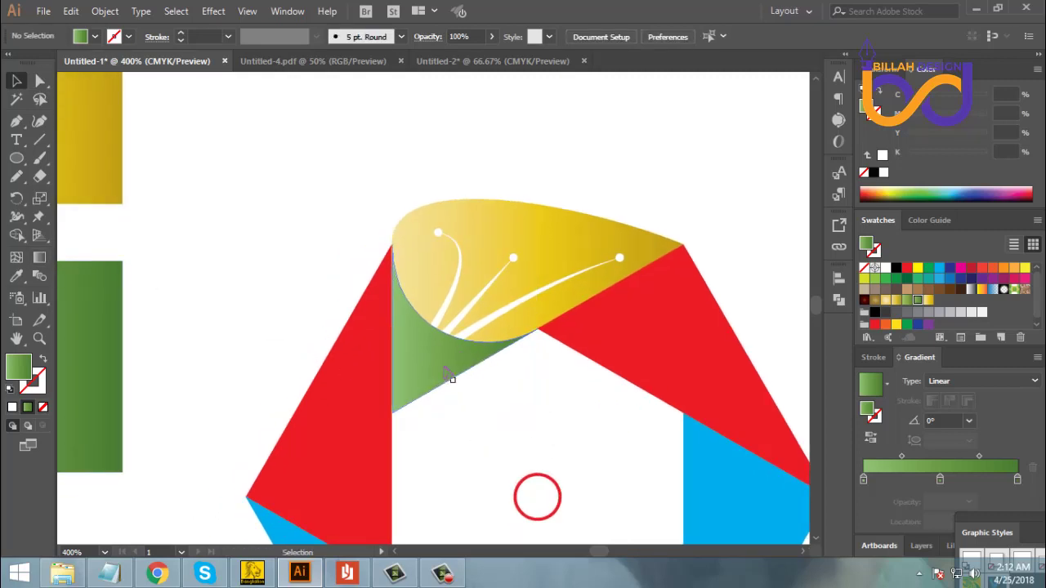
left_click(449, 376)
left_click(39, 258)
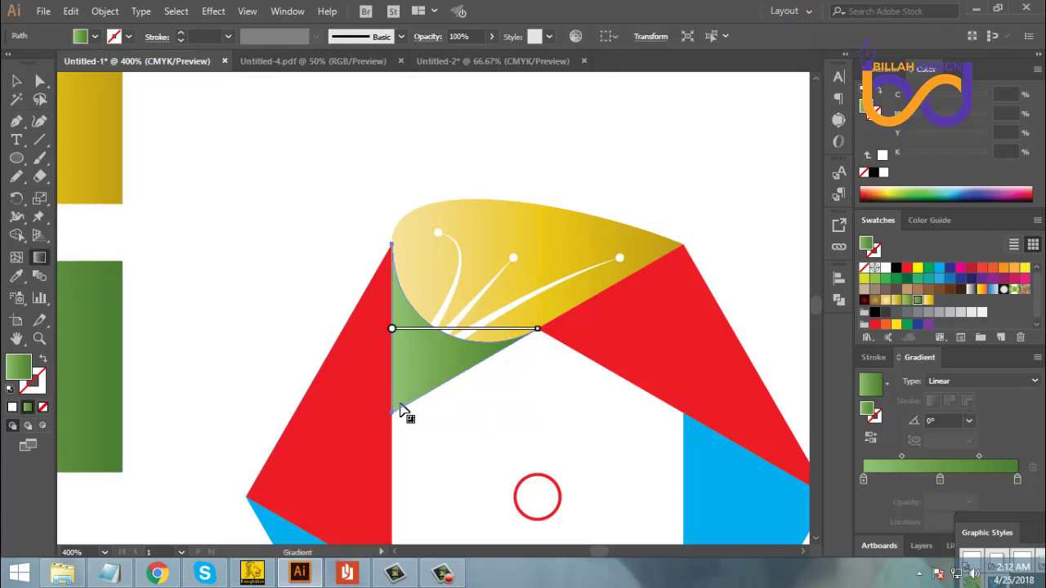
left_click_drag(398, 408, 436, 338)
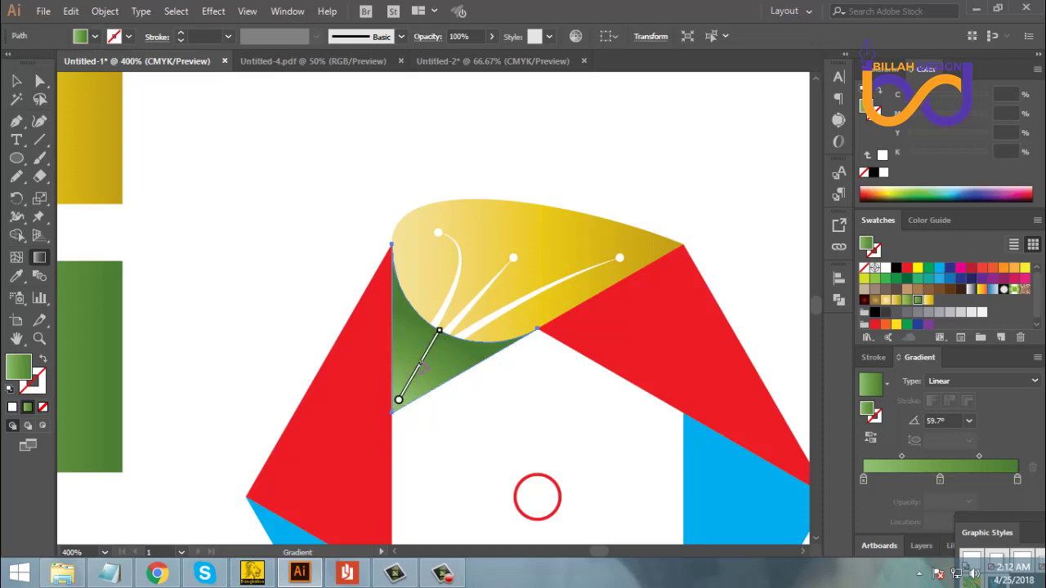
key("a")
left_click(229, 305)
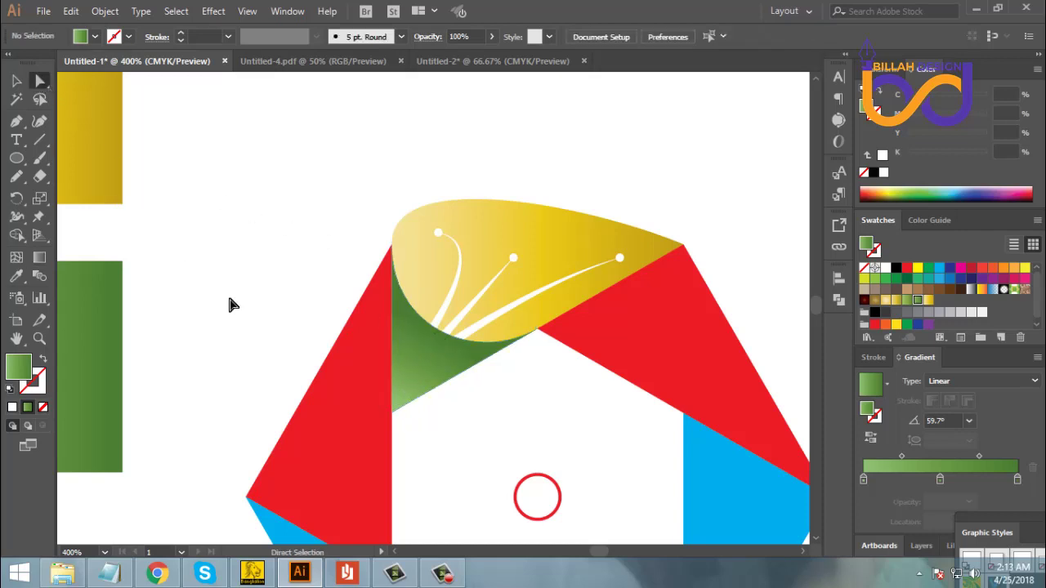
- Redirect the gold blade's linear gradient diagonally upward from its lower curved edge at about 29°, and deselect it
left_click(458, 264)
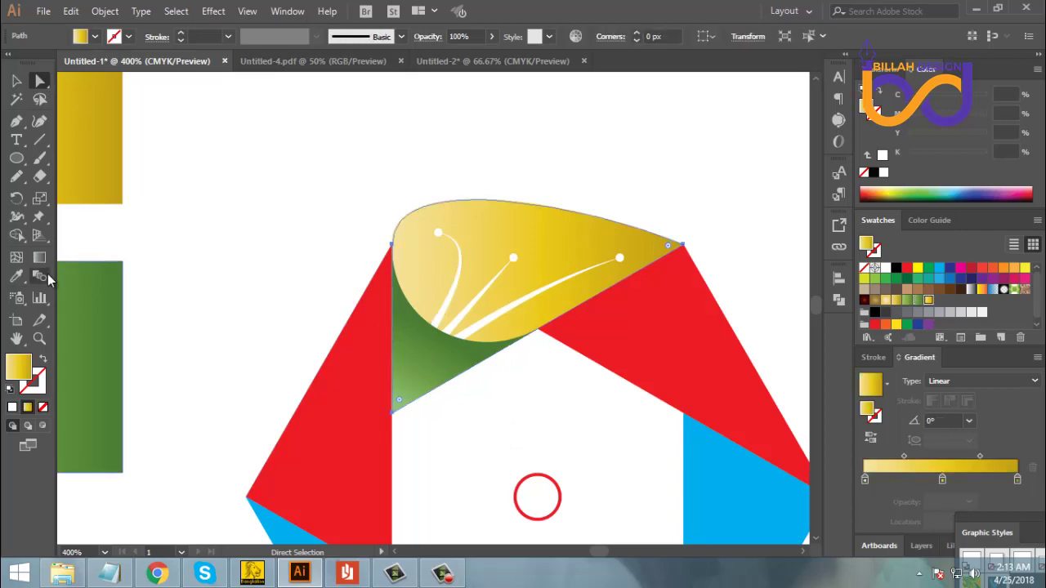
left_click(40, 258)
left_click_drag(422, 302, 516, 246)
left_click_drag(421, 301, 546, 233)
mouse_move(456, 294)
left_mouse_down()
mouse_move(427, 297)
mouse_move(434, 302)
left_mouse_up()
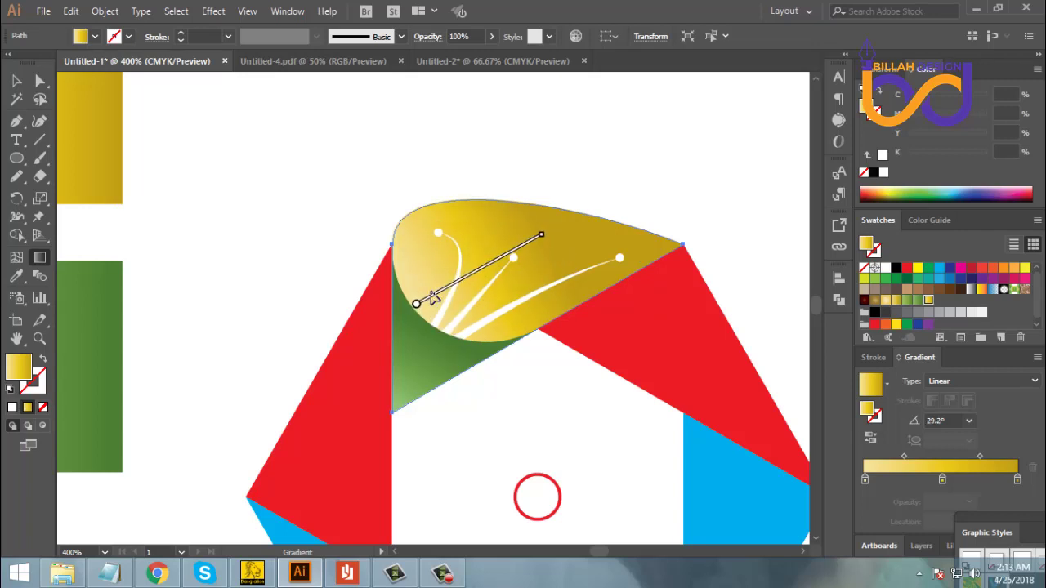
key("a")
left_click(561, 374)
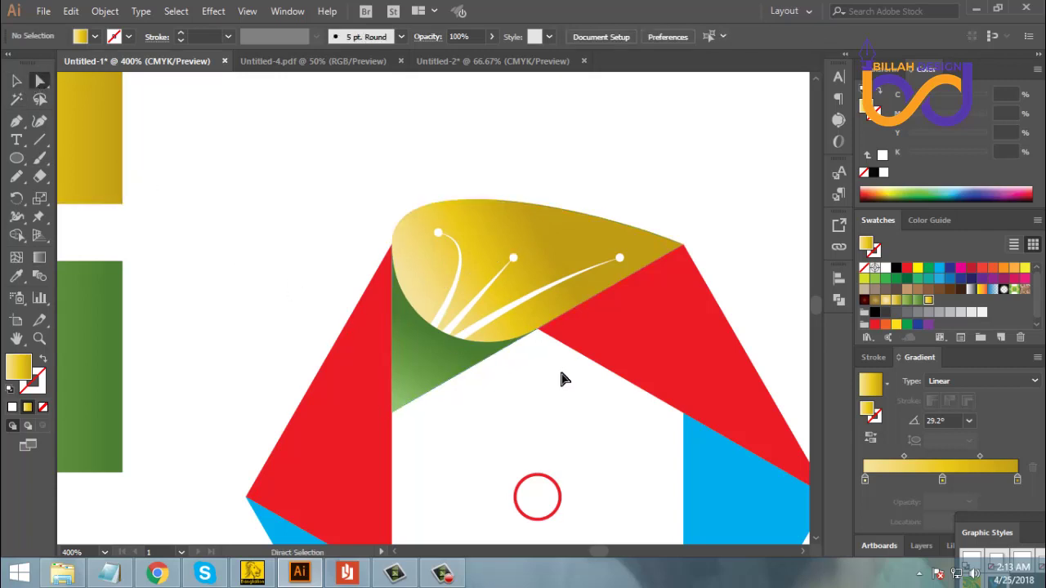
- Bend the green shape's straight inner edge outward and pull its lower corner handle straight down along the red blade's edge
scroll(479, 330, "down", 2)
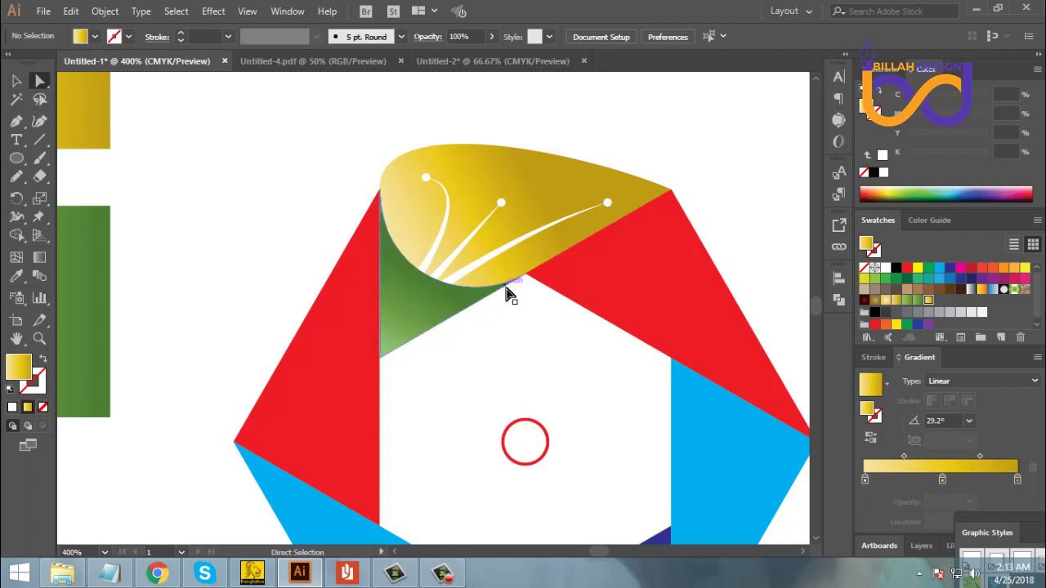
left_click(17, 123)
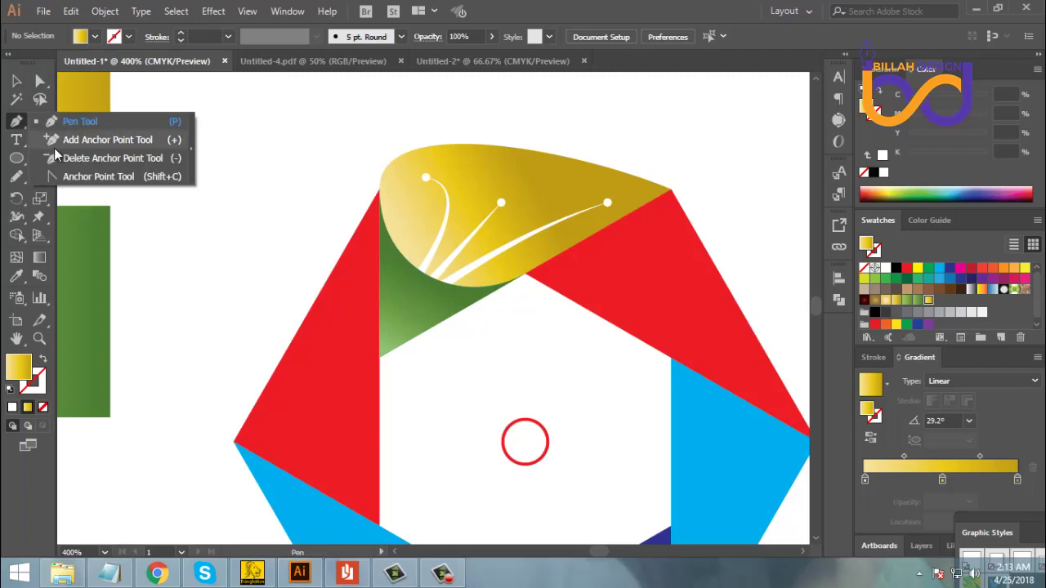
left_click(82, 176)
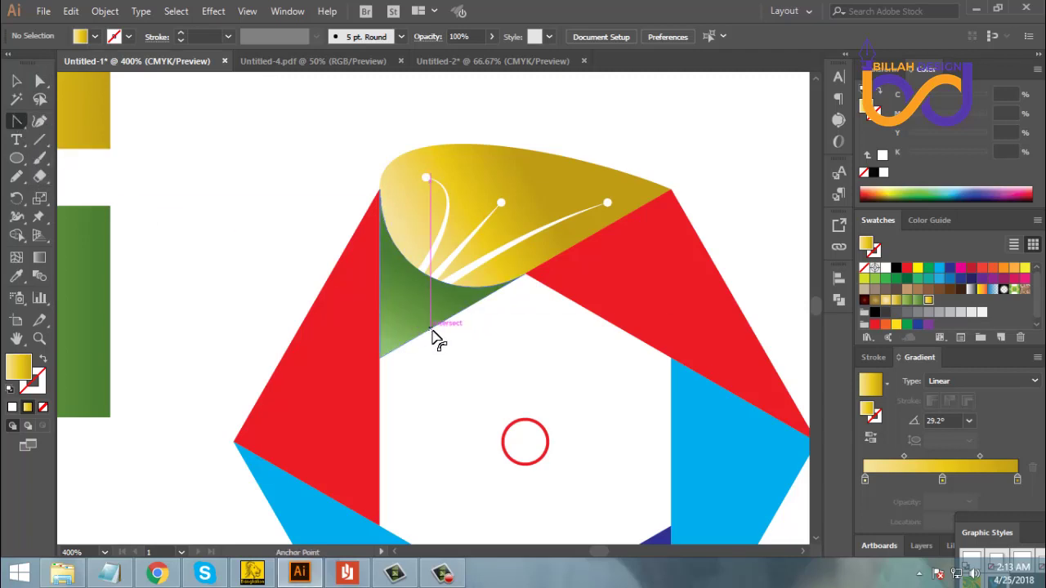
left_click_drag(439, 335, 441, 352)
left_click(39, 81)
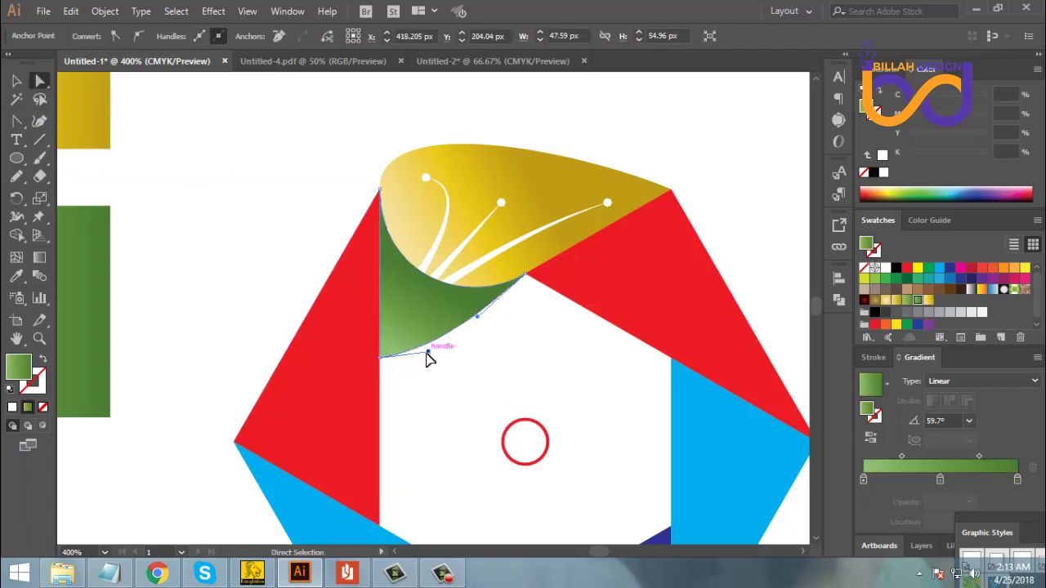
left_click_drag(427, 354, 381, 419)
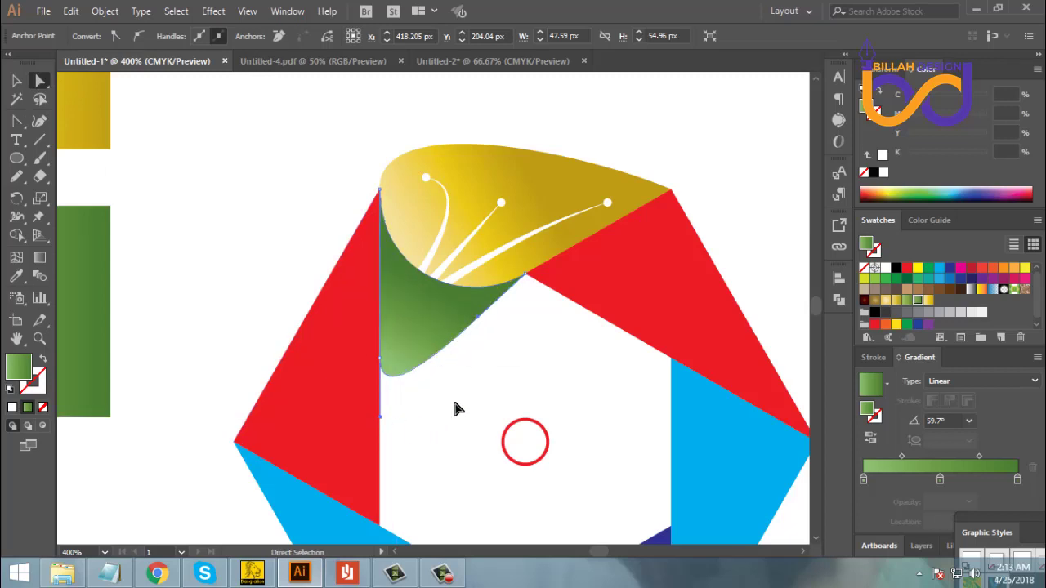
left_click(455, 409)
- Lengthen the green shape's lower corner handle downward and pull its upper handle inward, shaping an S-curve with a narrow rounded tip
mouse_move(492, 358)
left_mouse_down()
mouse_move(491, 385)
mouse_move(445, 364)
mouse_move(457, 378)
mouse_move(473, 354)
left_mouse_up()
left_click(449, 432)
left_click_drag(449, 433, 425, 413)
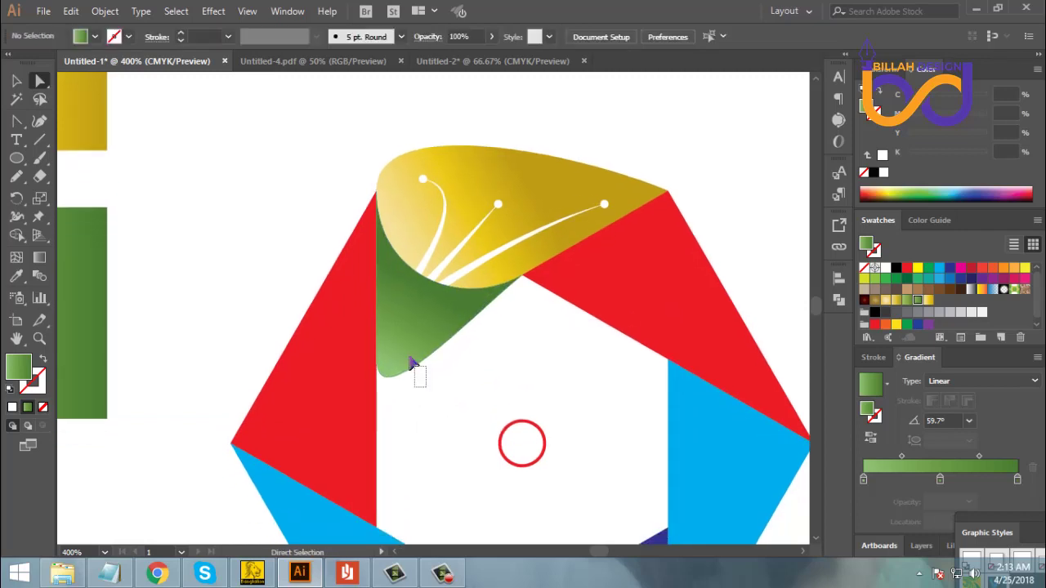
left_click_drag(411, 362, 411, 363)
left_click_drag(378, 425, 380, 445)
left_click(483, 411)
scroll(481, 397, "up", 1)
left_click_drag(480, 391, 457, 325)
left_click(458, 401)
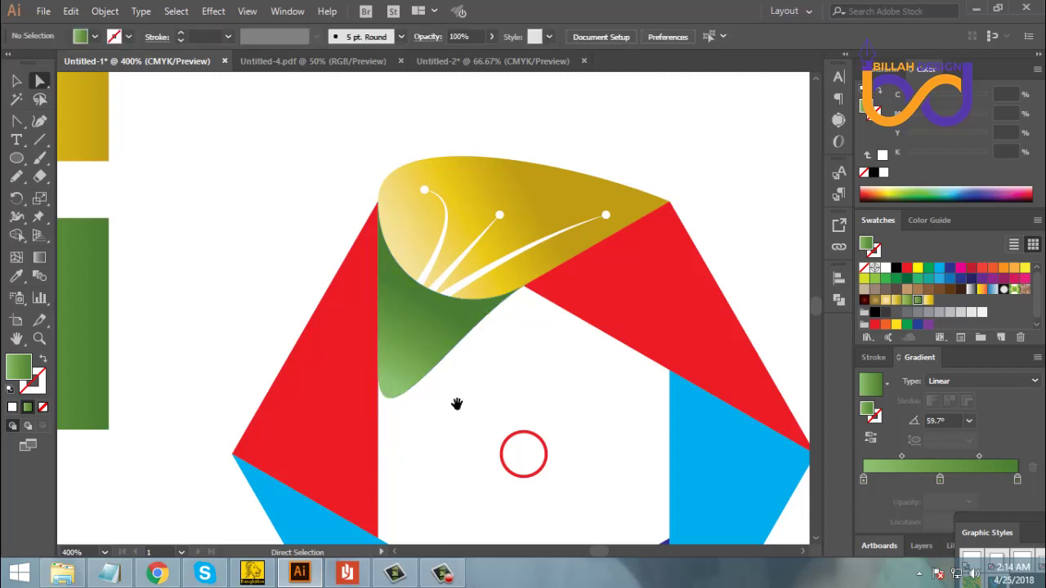
left_click_drag(458, 401, 370, 464)
left_click(453, 410)
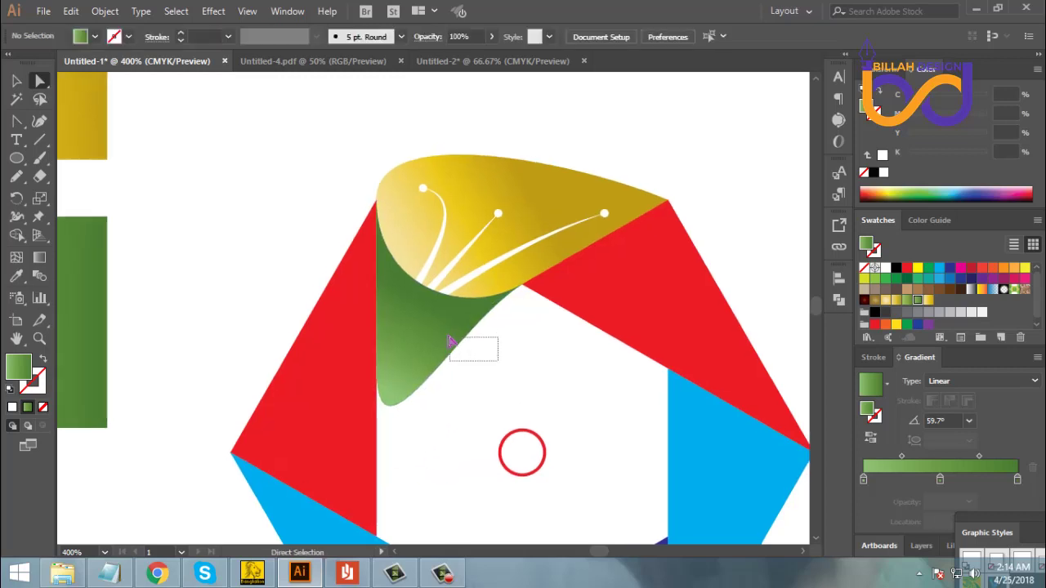
left_click_drag(449, 341, 456, 331)
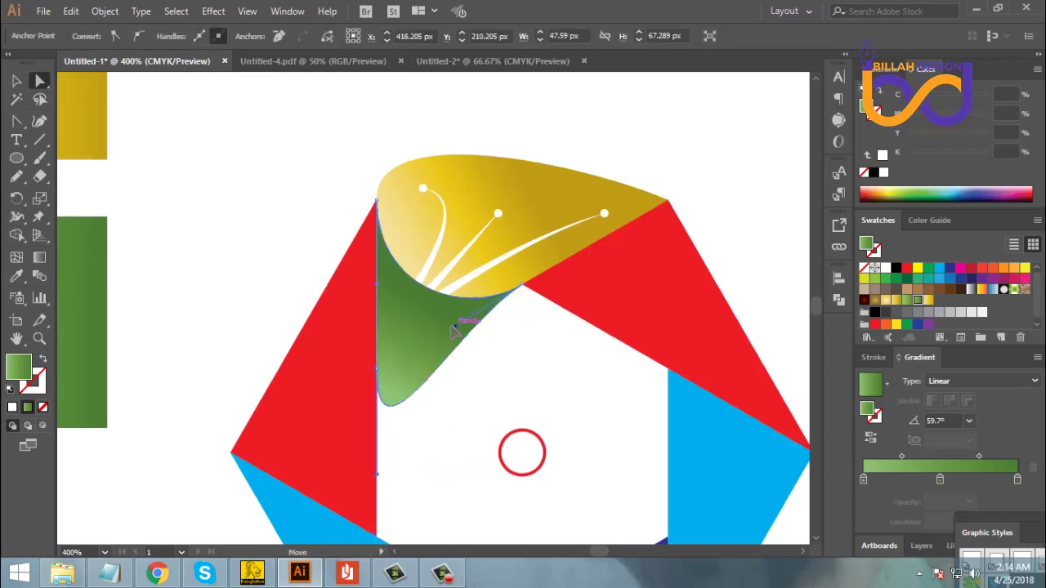
left_click(505, 366)
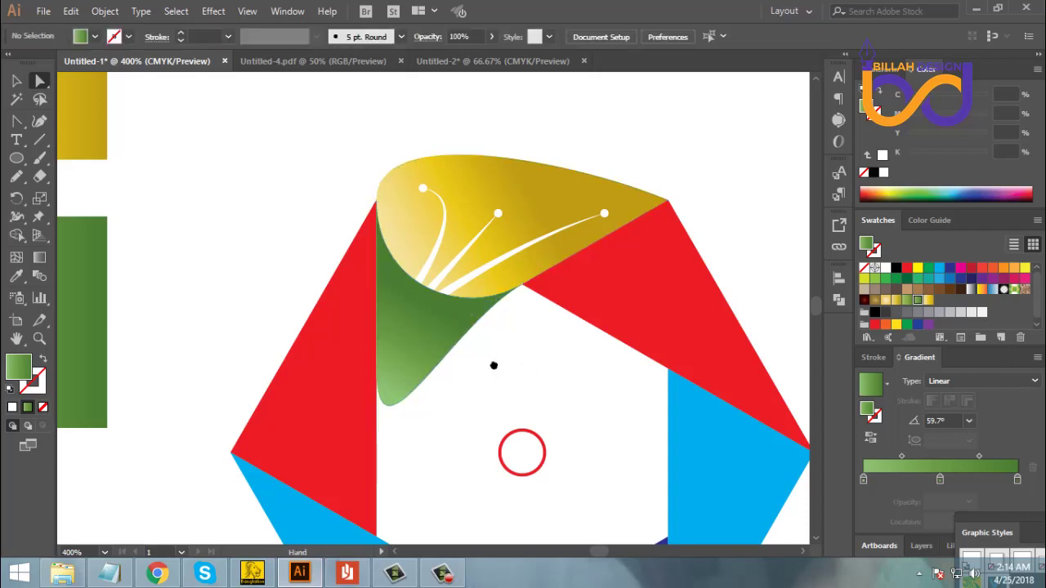
- Redirect the green shape's linear gradient over a short span through its middle at about 69°, and deselect it
left_click(440, 344)
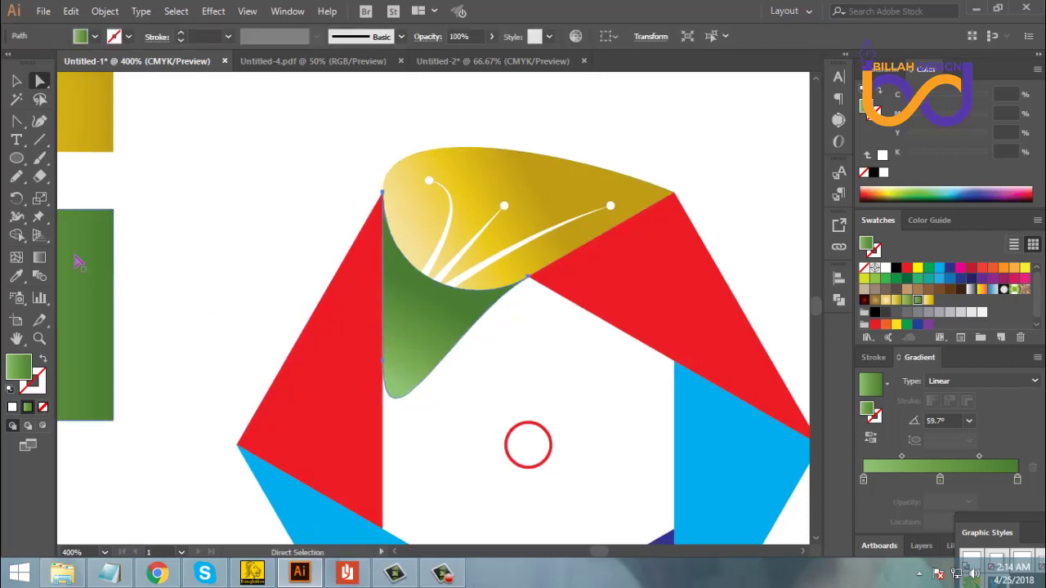
left_click(40, 256)
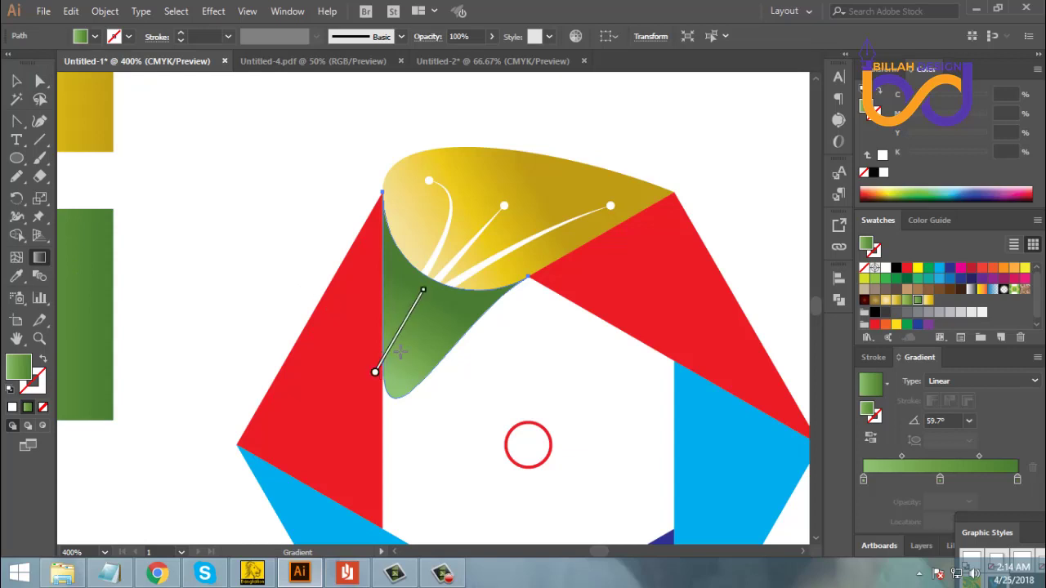
mouse_move(375, 372)
left_mouse_down()
mouse_move(389, 348)
mouse_move(416, 338)
mouse_move(432, 290)
mouse_move(431, 301)
left_mouse_up()
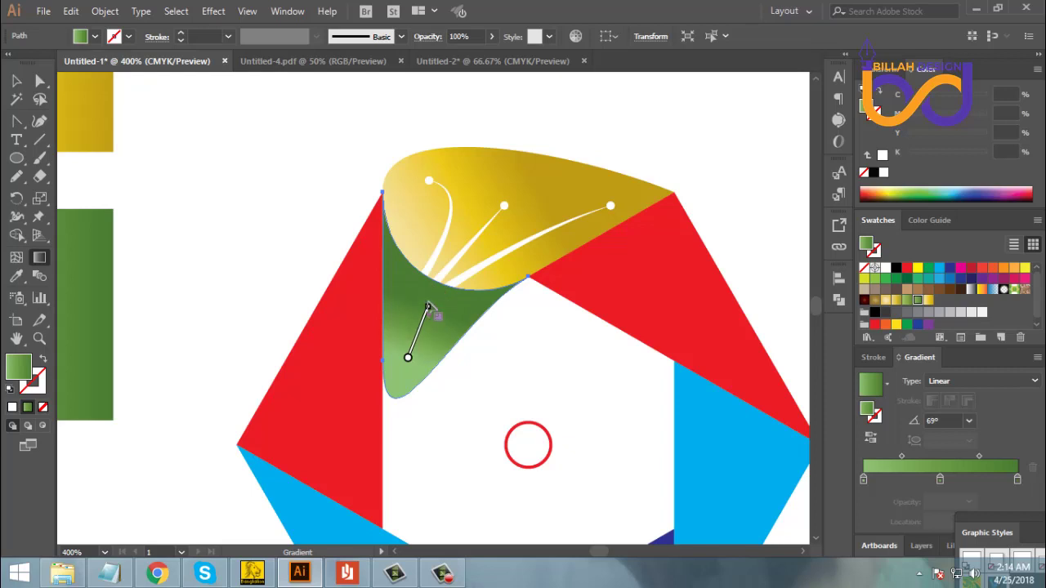
left_click(39, 80)
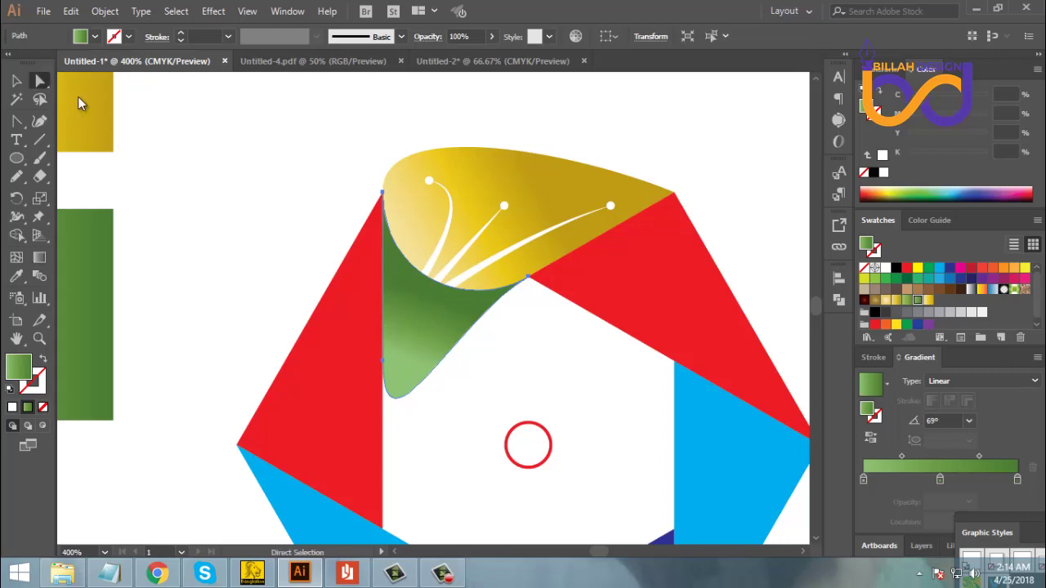
left_click(584, 374)
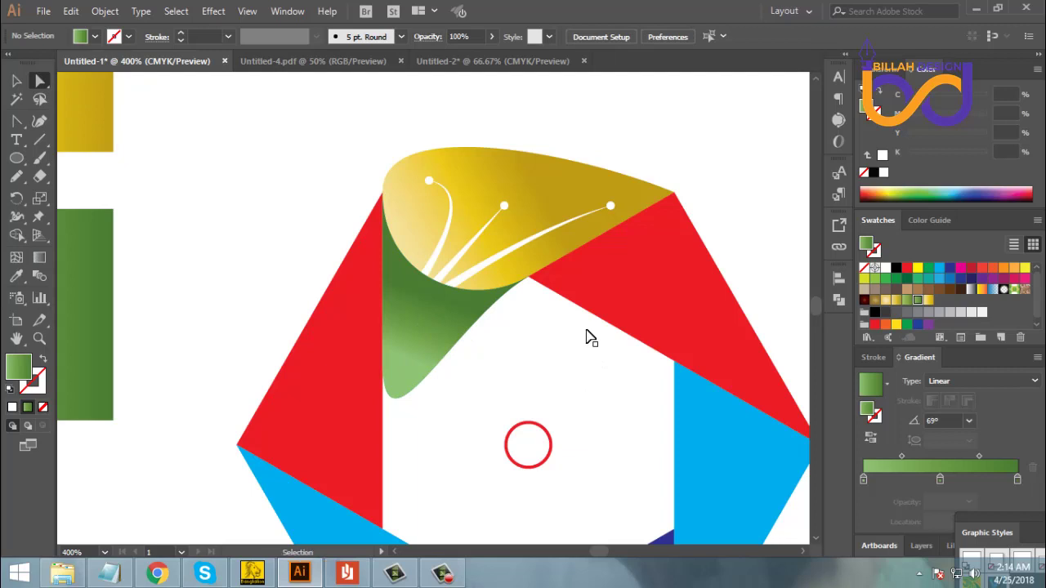
- Redirect the green shape's linear gradient from its rounded lower tip up to the gold blade's curved edge at about 66°, and deselect it
key("ctrl+minus")
key("ctrl+minus")
key("ctrl+minus")
key("ctrl+minus")
key("ctrl+minus")
key("ctrl+plus")
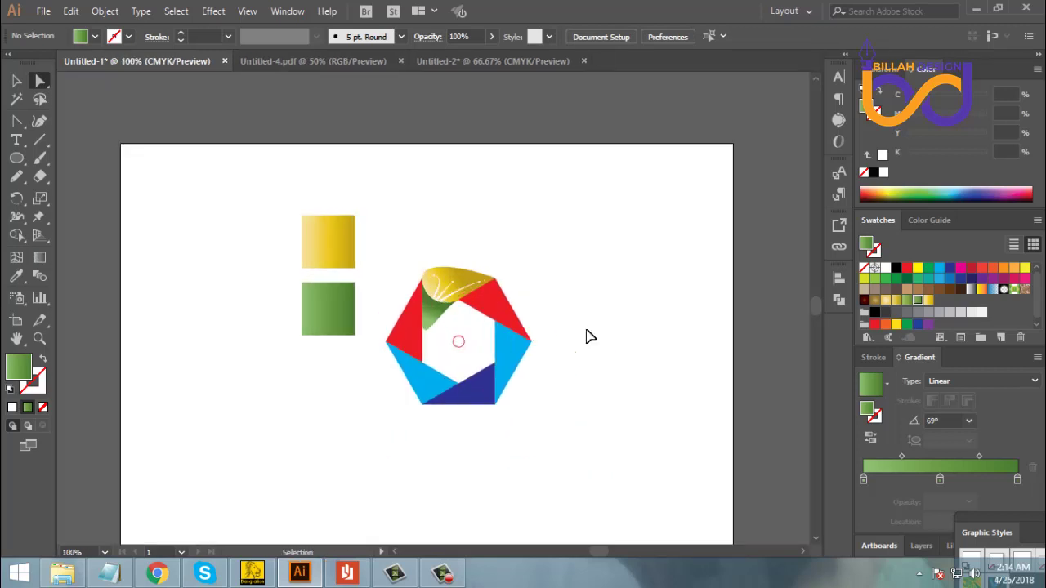
key("ctrl+plus")
key("ctrl+plus")
key("ctrl+plus")
key("ctrl+plus")
left_click(425, 327)
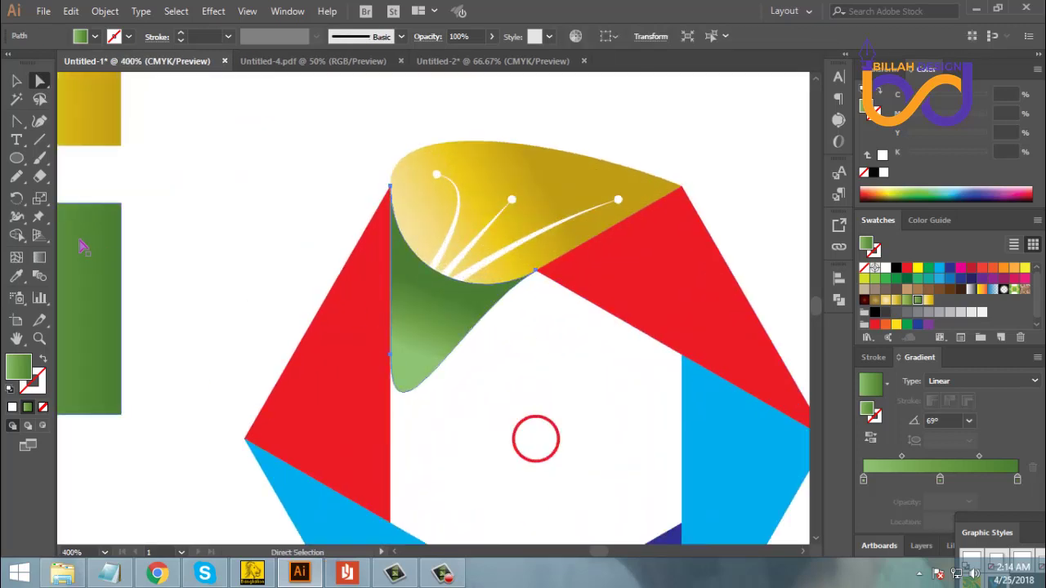
left_click(39, 256)
mouse_move(398, 399)
left_mouse_down()
mouse_move(443, 299)
mouse_move(458, 291)
mouse_move(455, 272)
left_mouse_up()
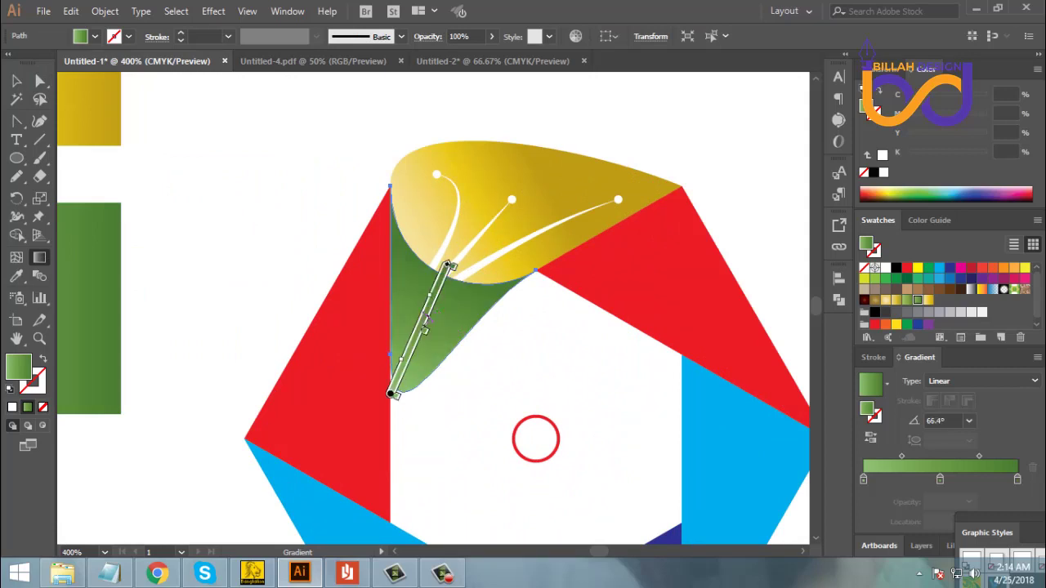
mouse_move(398, 376)
left_mouse_down()
mouse_move(456, 245)
mouse_move(444, 273)
left_mouse_up()
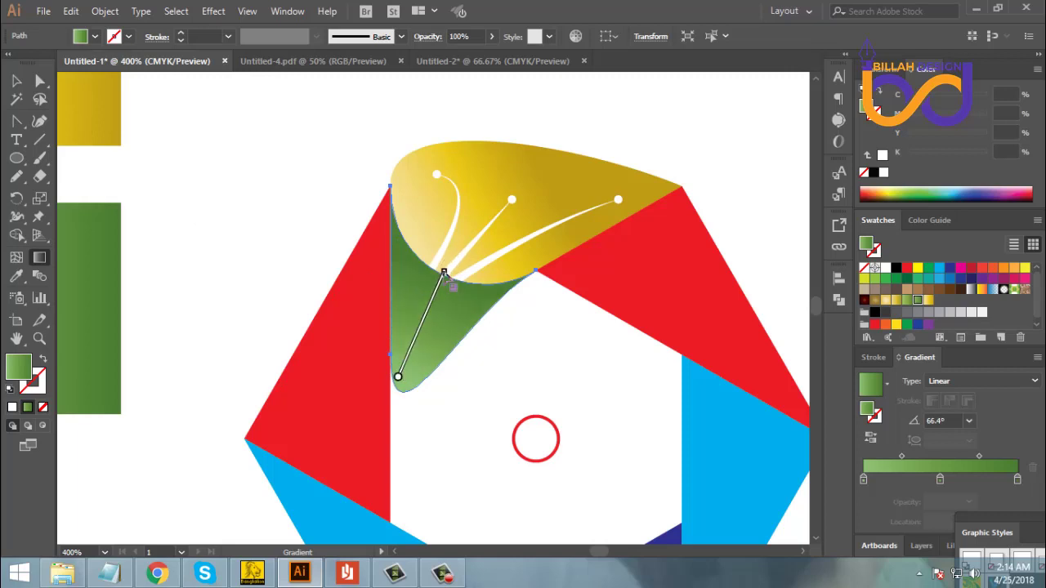
left_click(17, 80)
left_click(609, 395)
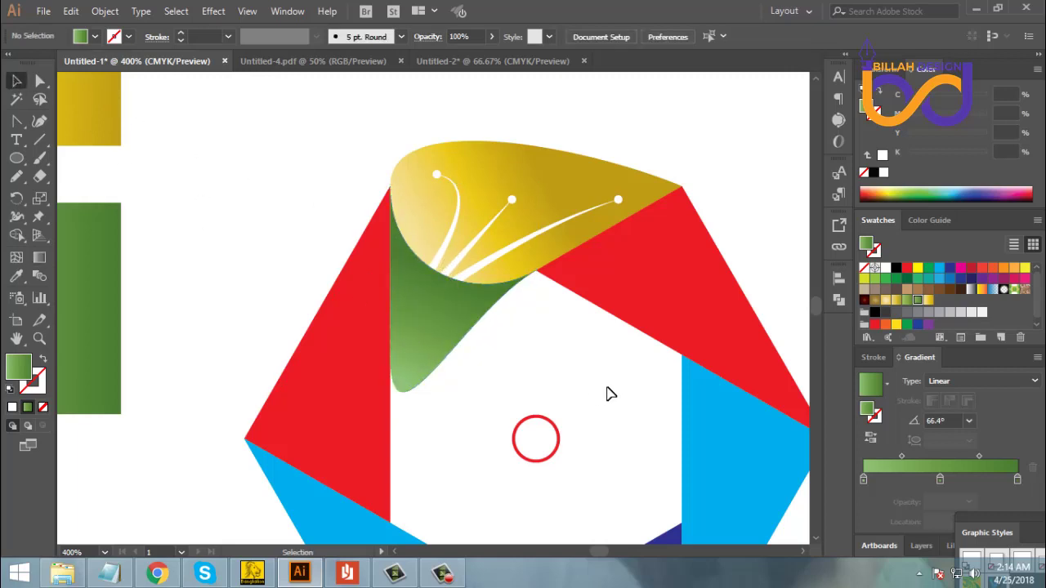
- Examine the styled gold and green blade up close and within the whole hexagonal logo
key("ctrl+minus")
key("ctrl+minus")
key("ctrl+minus")
key("ctrl+minus")
key("ctrl+minus")
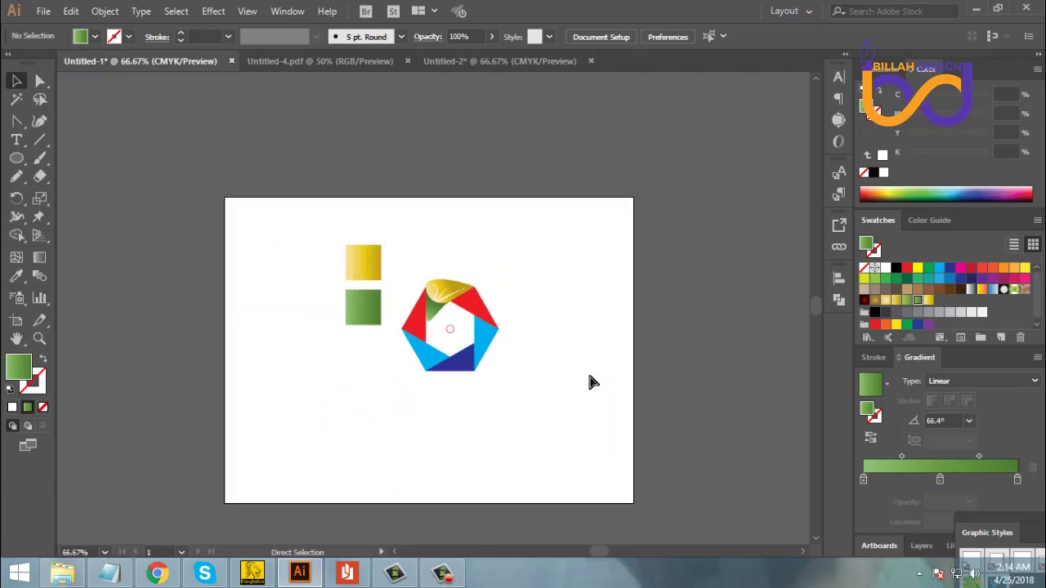
key("ctrl+plus")
key("ctrl+plus")
key("ctrl+plus")
key("ctrl+plus")
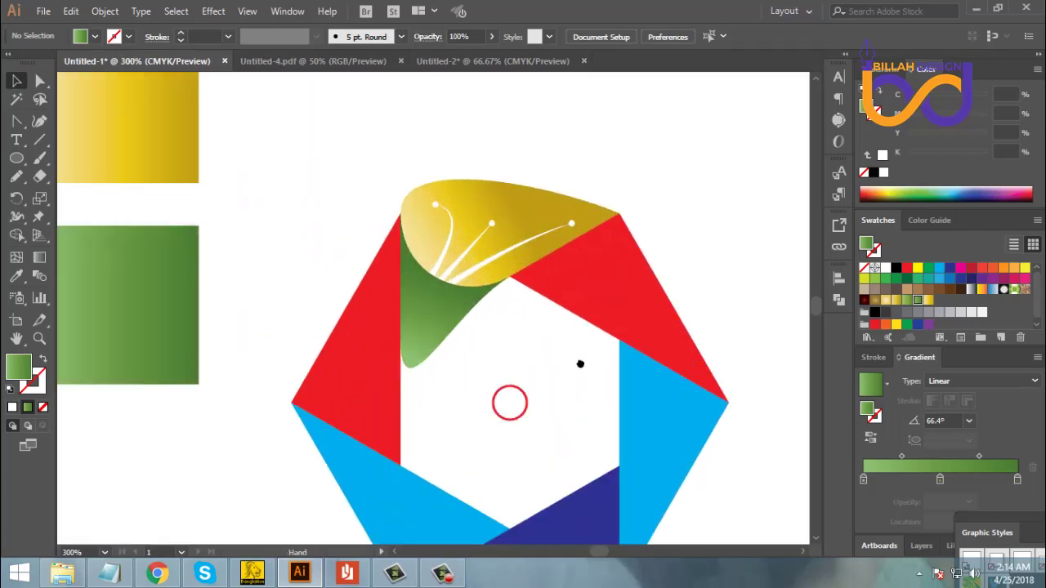
scroll(579, 365, "down", 1)
key("ctrl+minus")
key("ctrl+minus")
key("ctrl+minus")
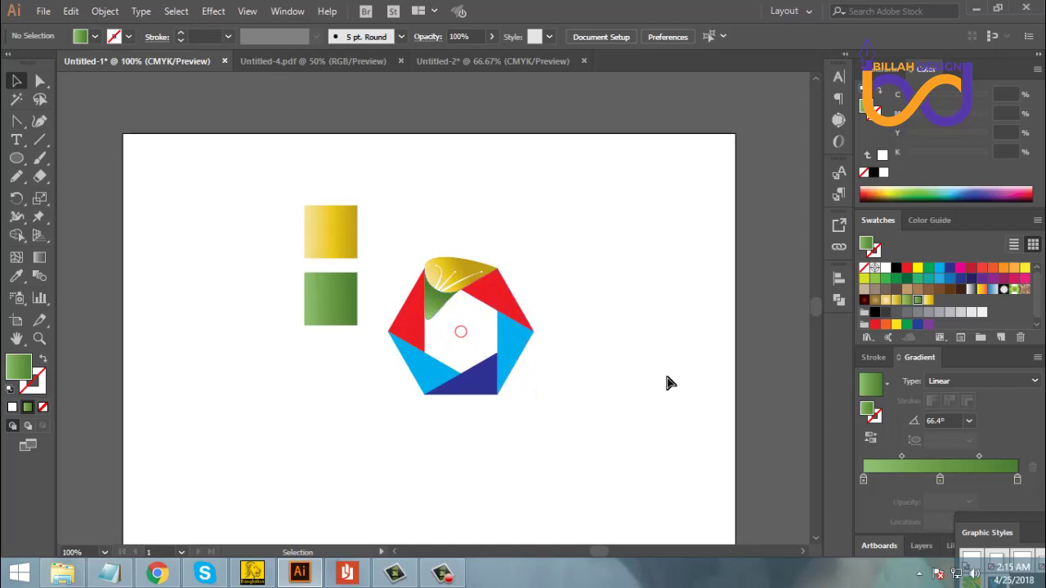
- Delete the five plain blades, two red, two light blue and one dark blue, and dismiss the notification
key("ctrl+equal")
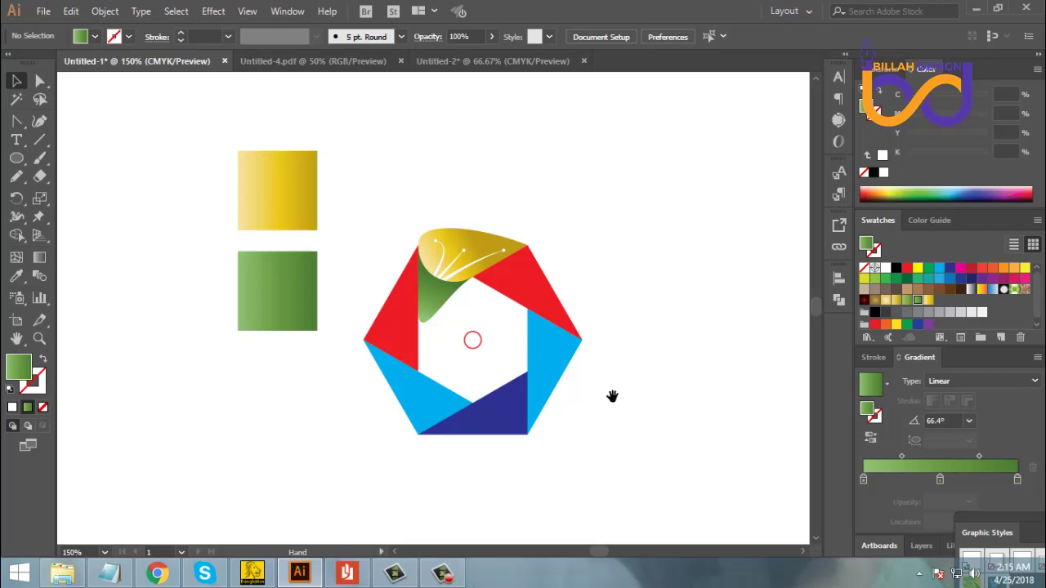
left_click(562, 319)
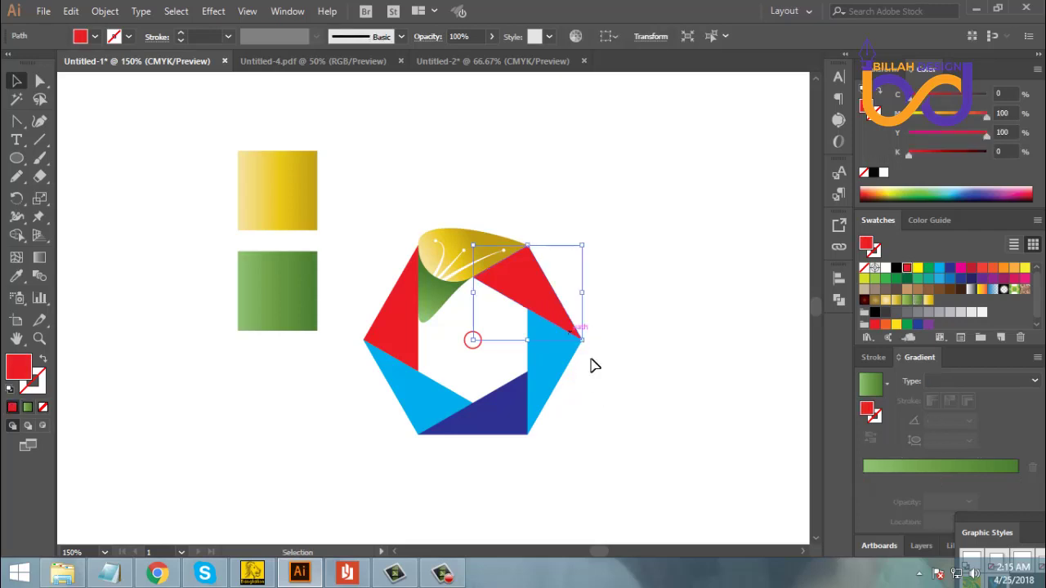
key("Delete")
left_click(568, 378)
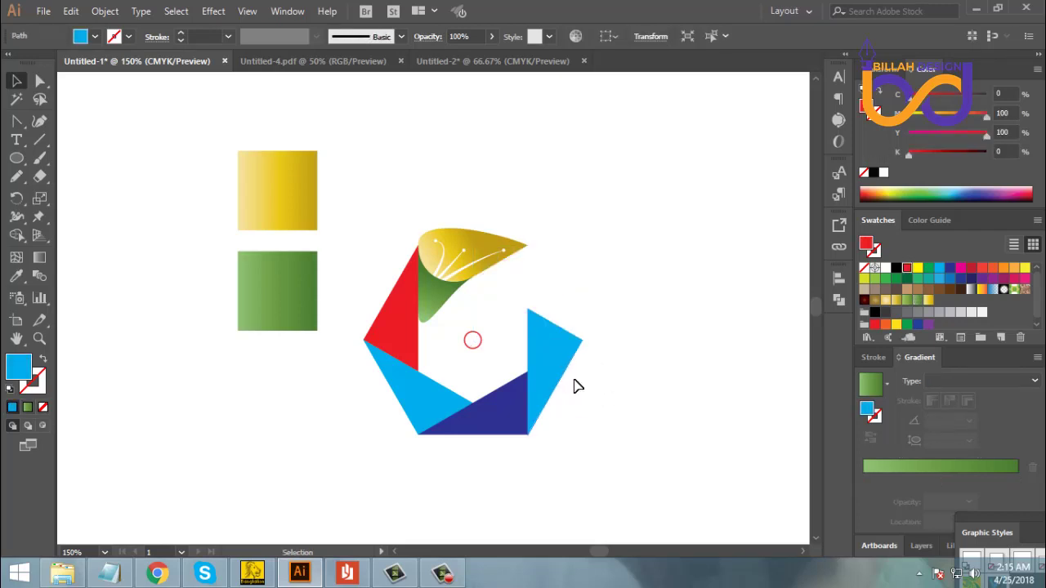
key("Delete")
left_click(505, 424)
key("Delete")
left_click(446, 390)
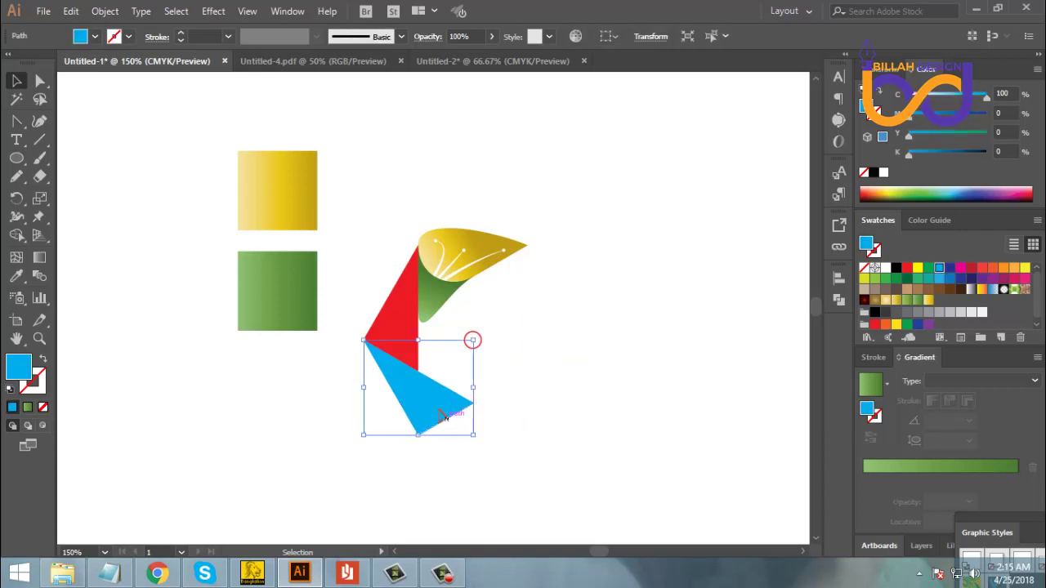
key("Delete")
left_click(405, 348)
key("Delete")
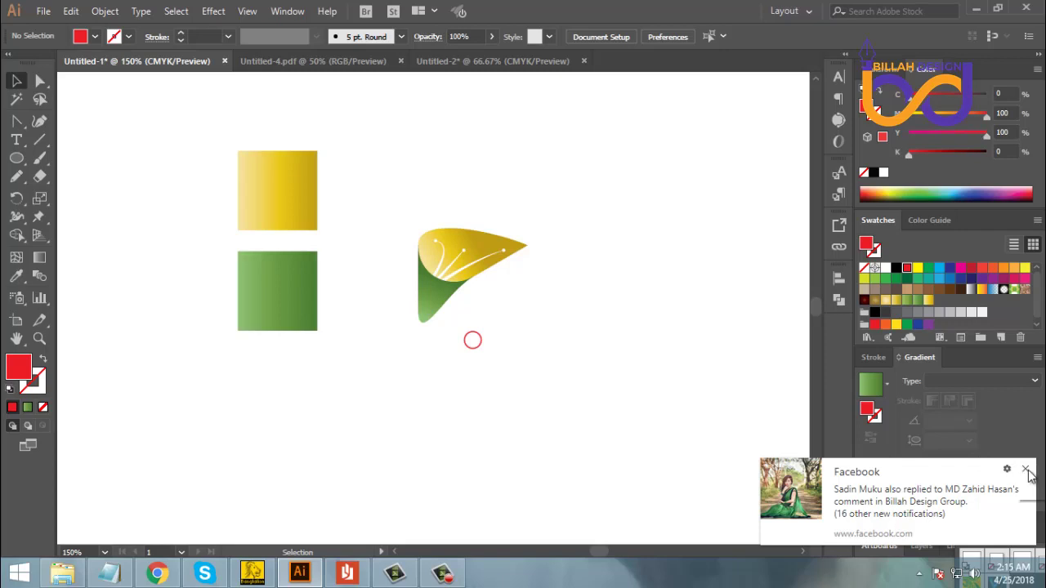
left_click(1025, 470)
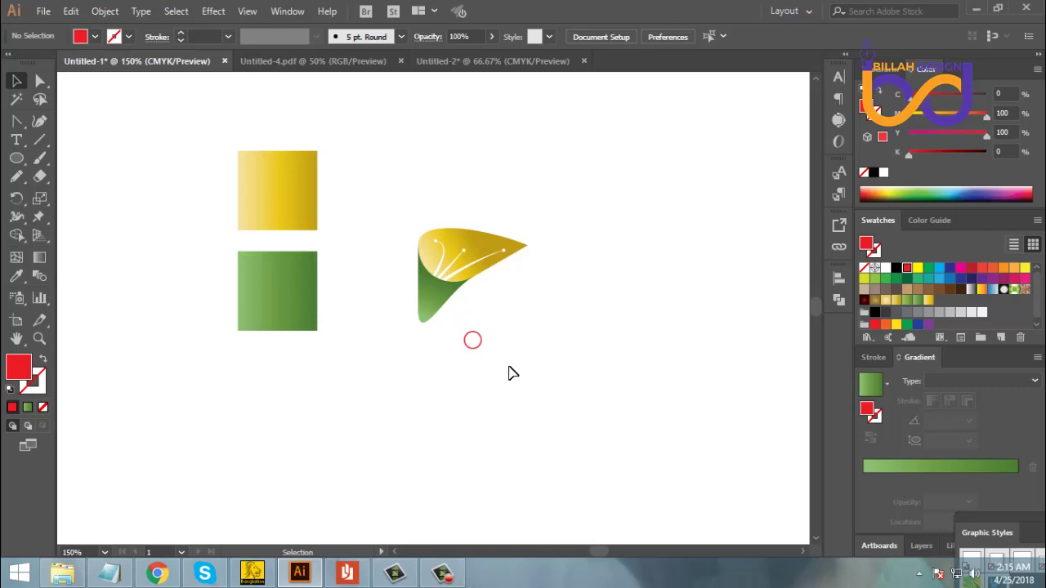
left_click(474, 341)
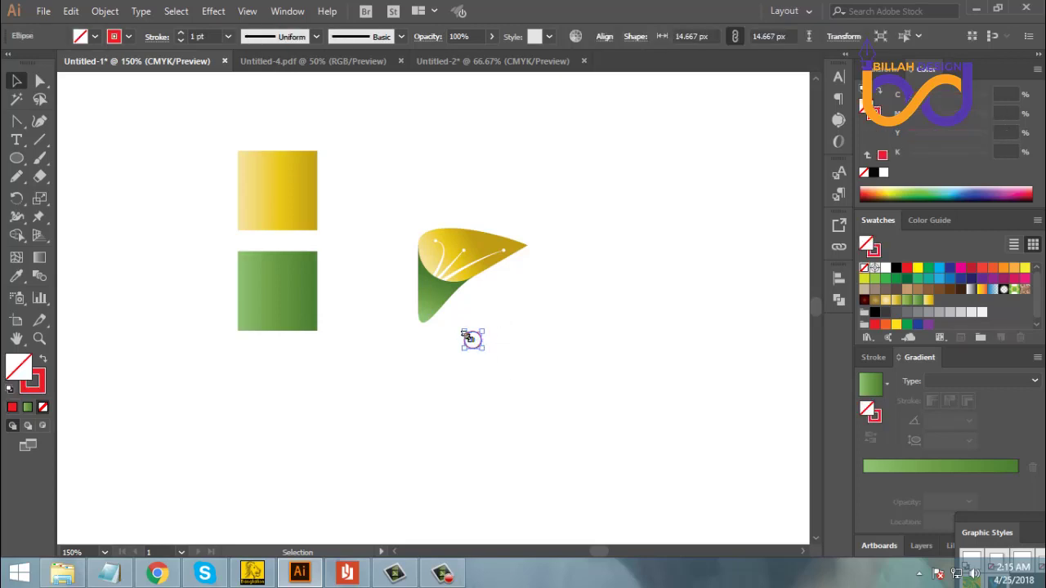
left_click(507, 391)
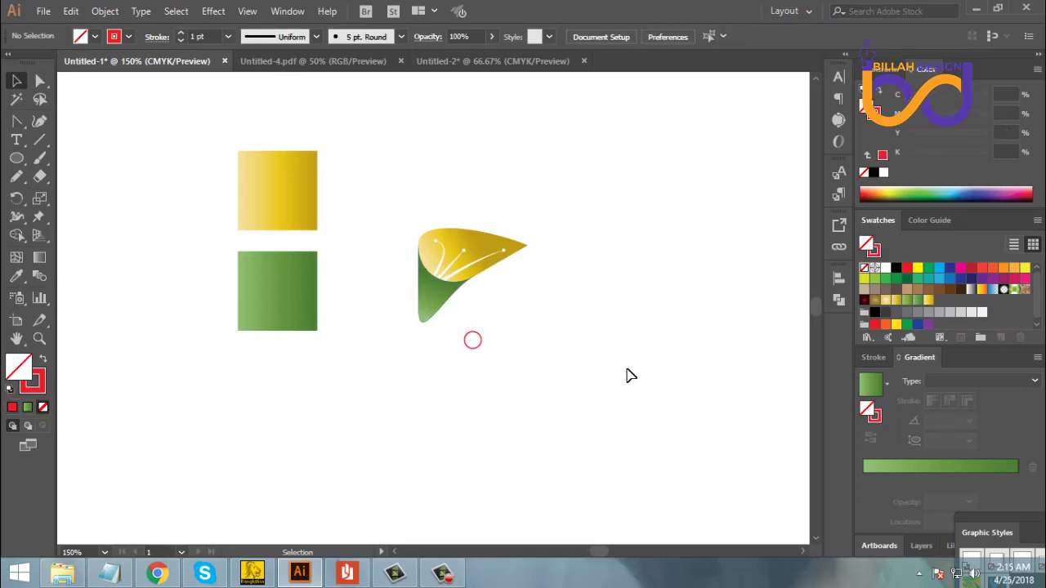
key("ctrl+plus")
key("ctrl+plus")
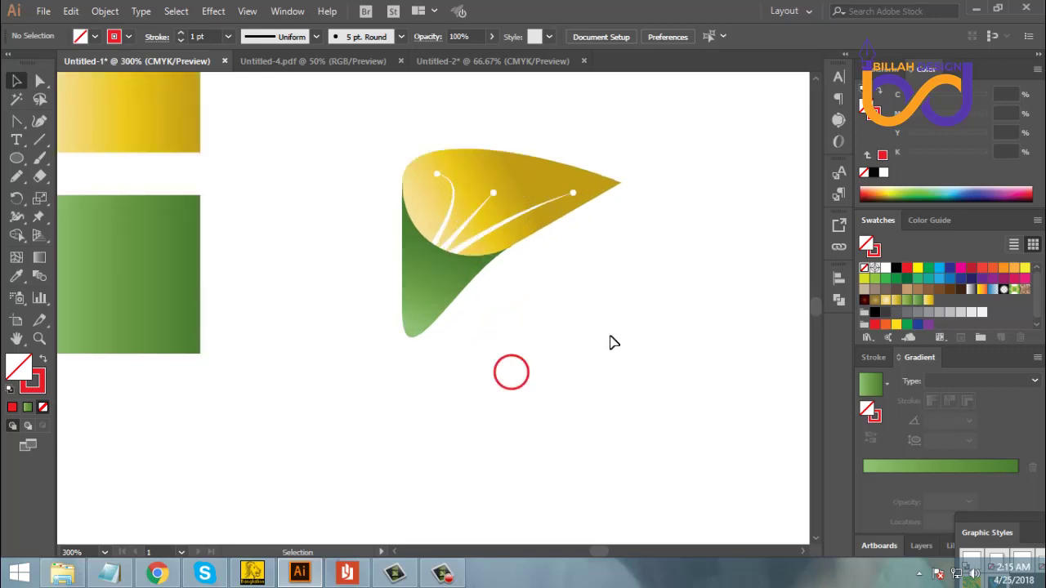
left_click_drag(573, 302, 572, 297)
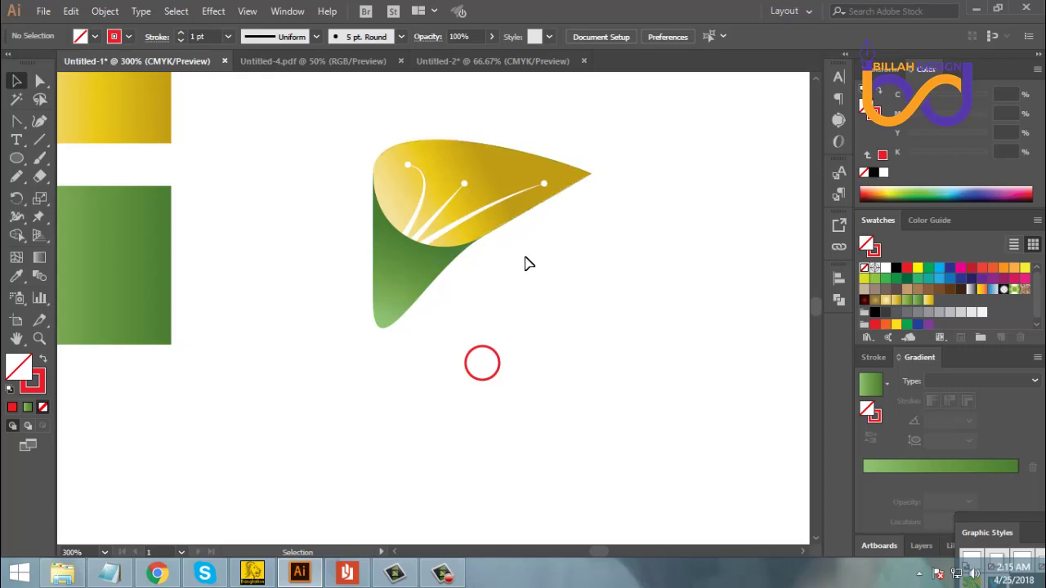
key("ctrl+1")
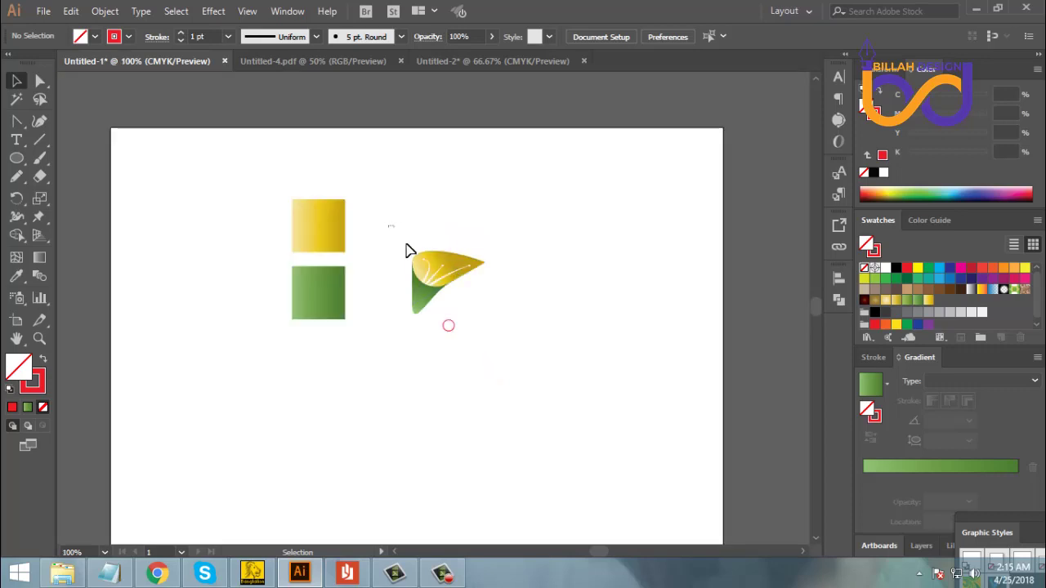
- Group all parts of the gold and green blade and make a copy rotated 60° about the small red circle's centre
left_click_drag(388, 225, 478, 309)
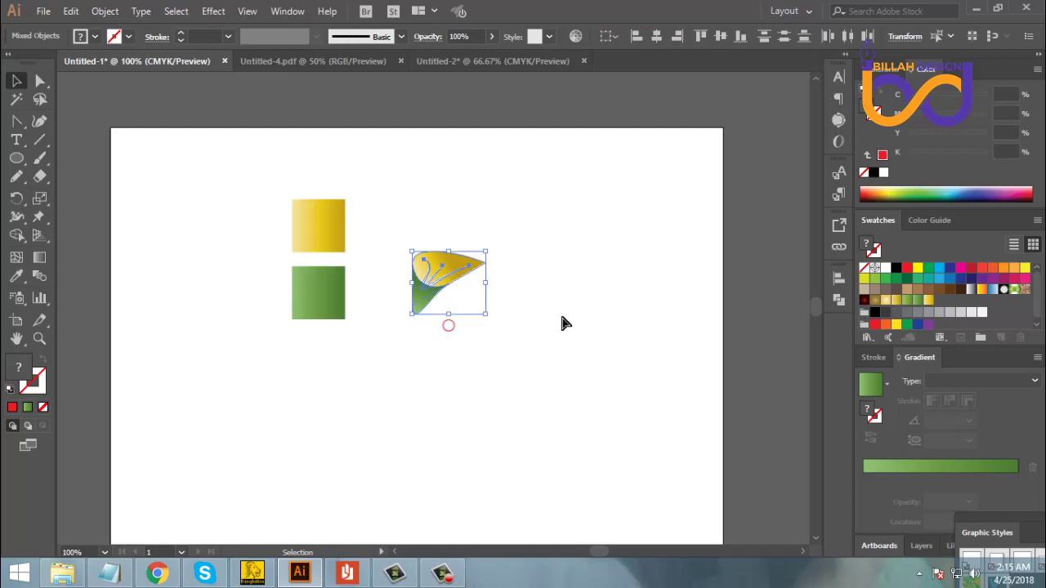
key("ctrl+g")
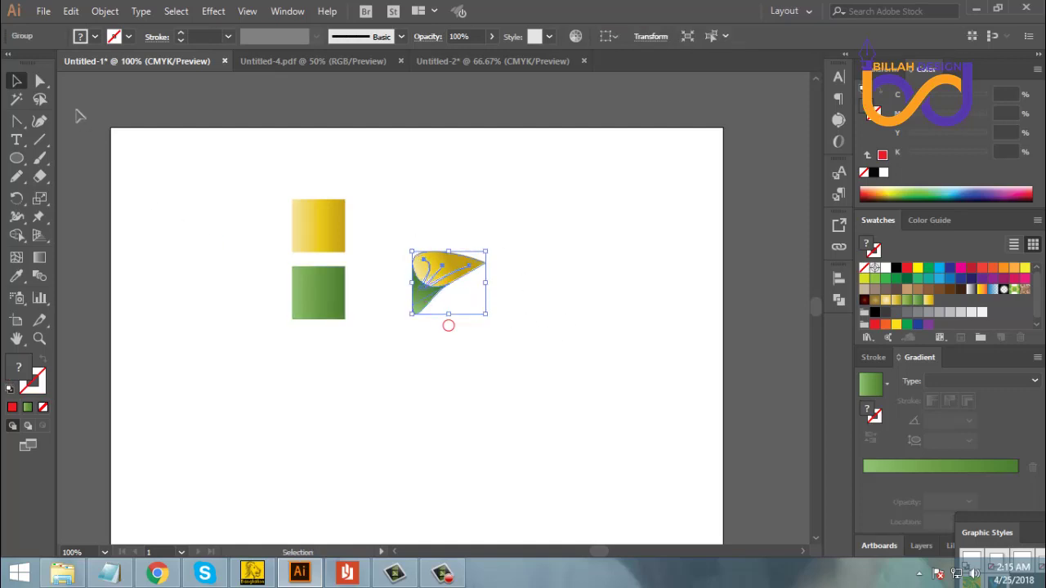
left_click(18, 201)
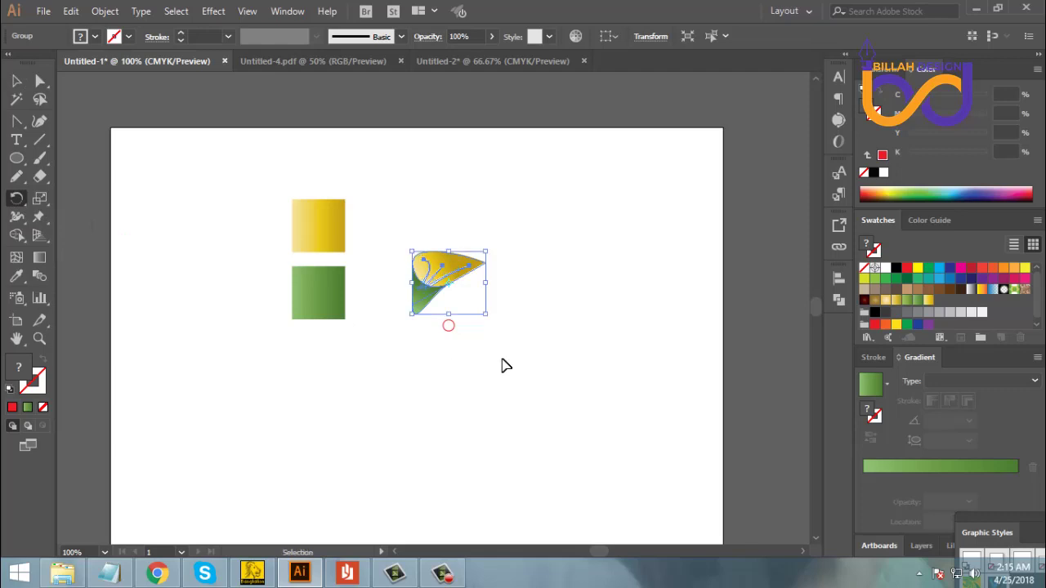
key("ctrl+plus")
key("ctrl+plus")
left_click_drag(483, 358, 498, 306)
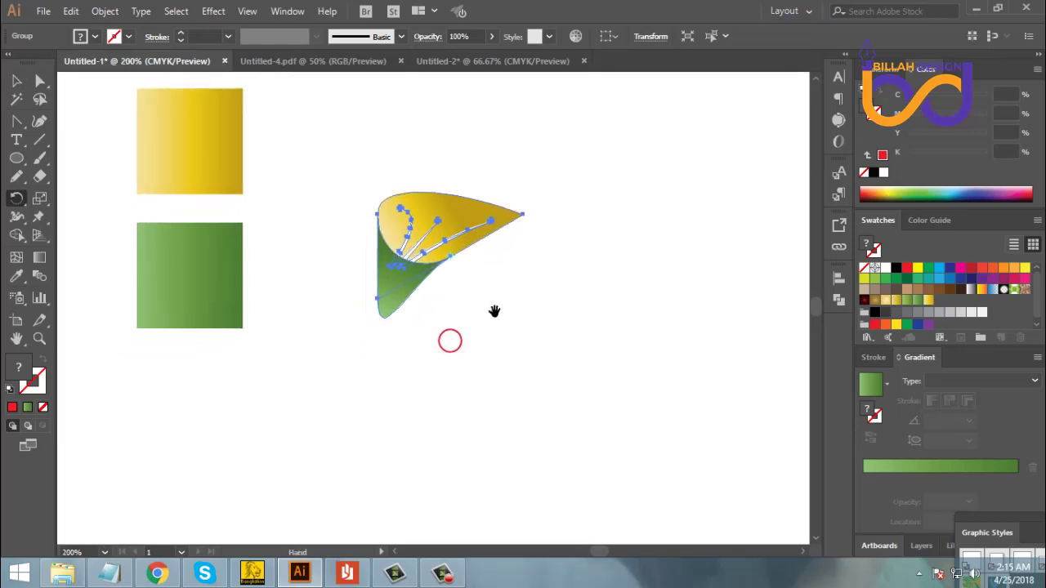
left_click(450, 341, "alt")
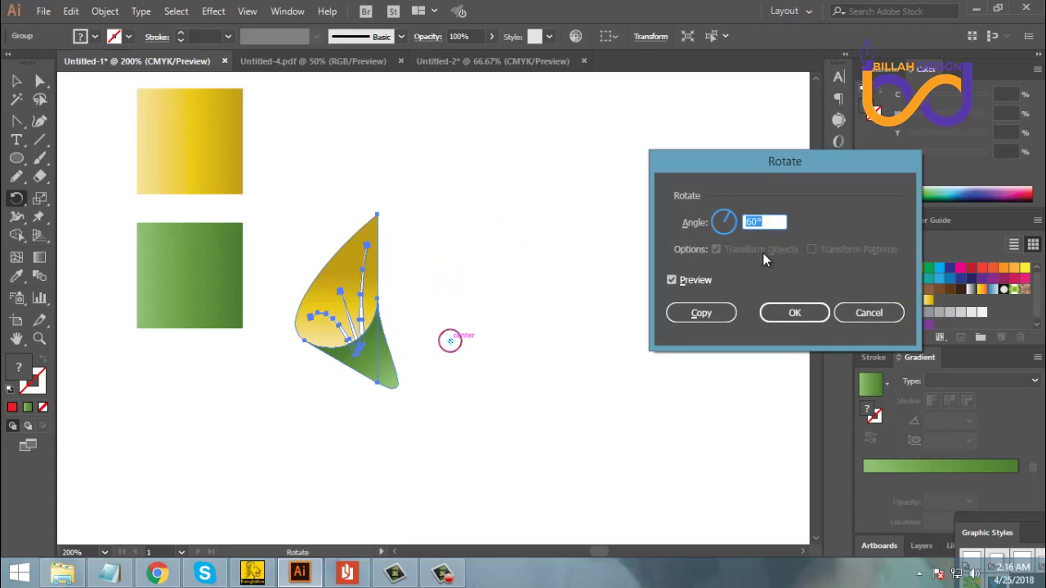
left_click(701, 314)
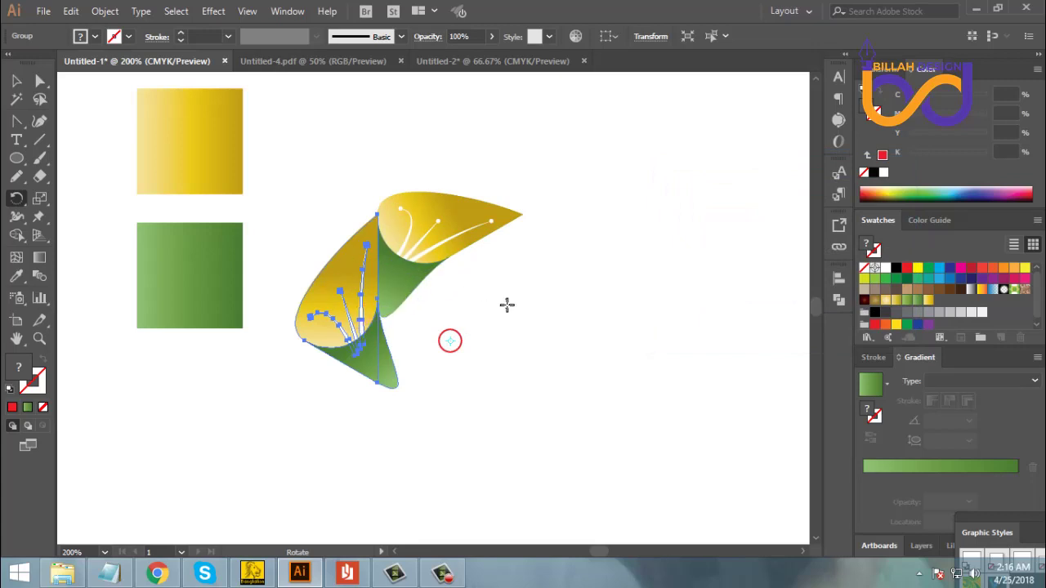
- Repeat the rotated copy four more times to complete the ring of six blades, and deselect
key("ctrl+d")
key("ctrl+d")
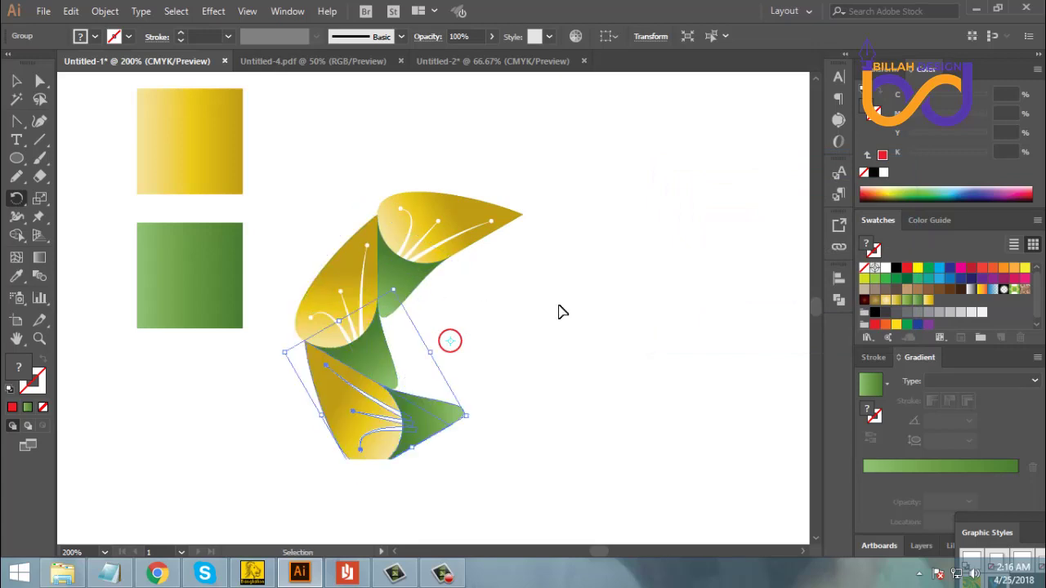
key("ctrl+d")
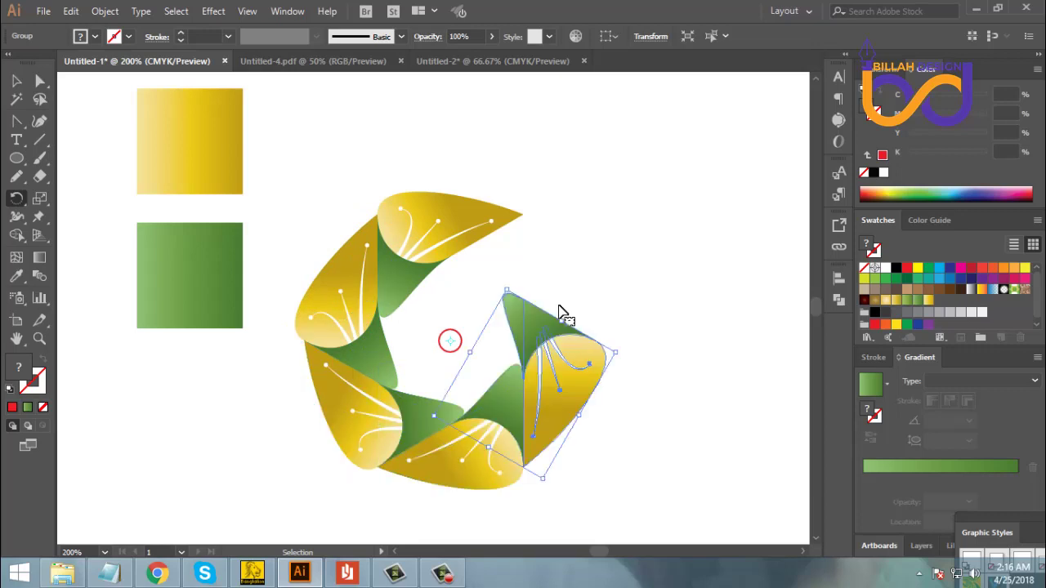
key("ctrl+d")
left_click(18, 84)
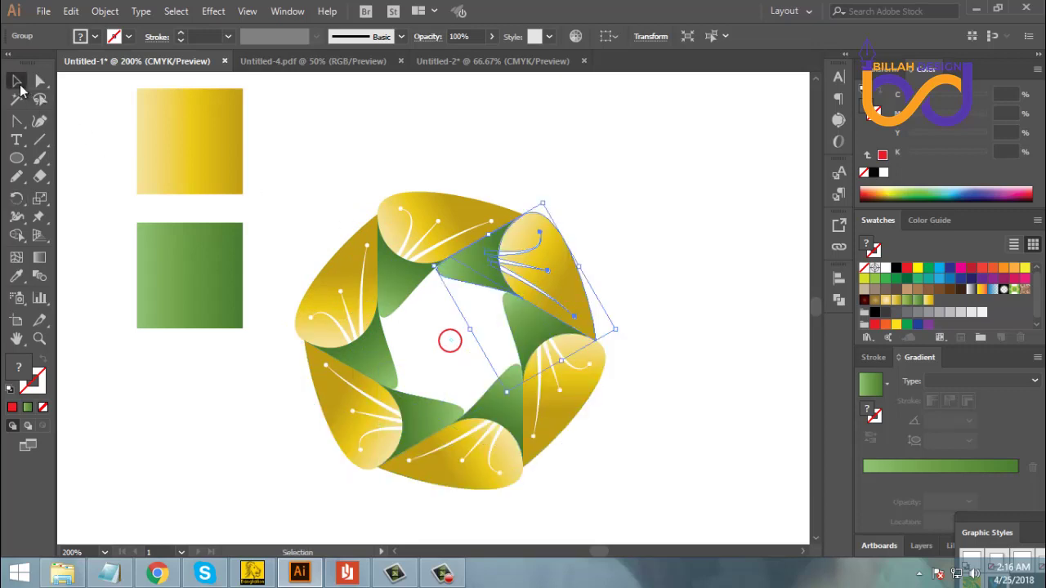
left_click(639, 278)
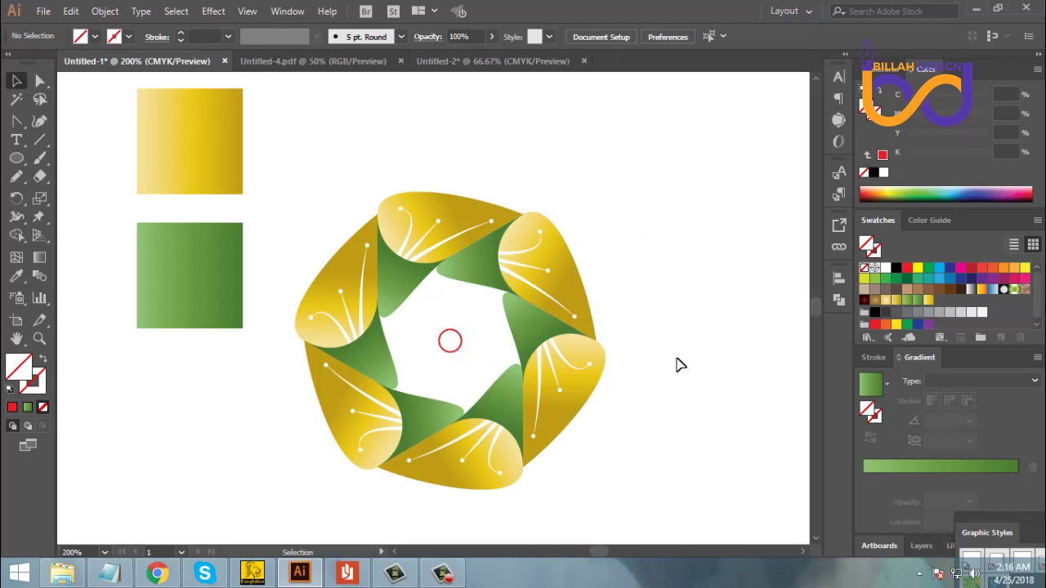
- Delete the gold and green sample squares and the small red circle at the centre of the ring
key("ctrl+minus")
key("ctrl+minus")
key("ctrl+minus")
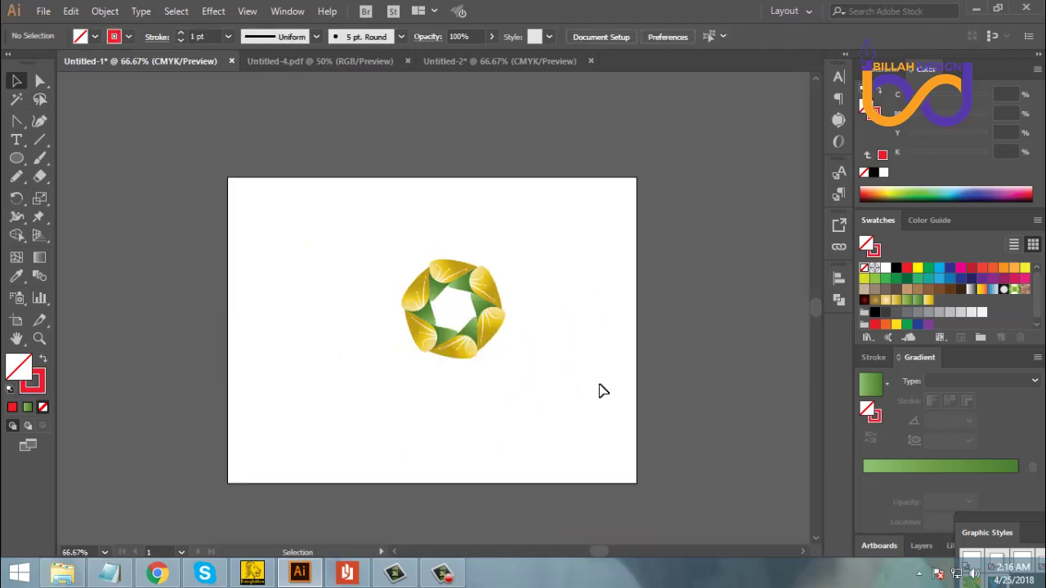
key("ctrl+plus")
key("ctrl+plus")
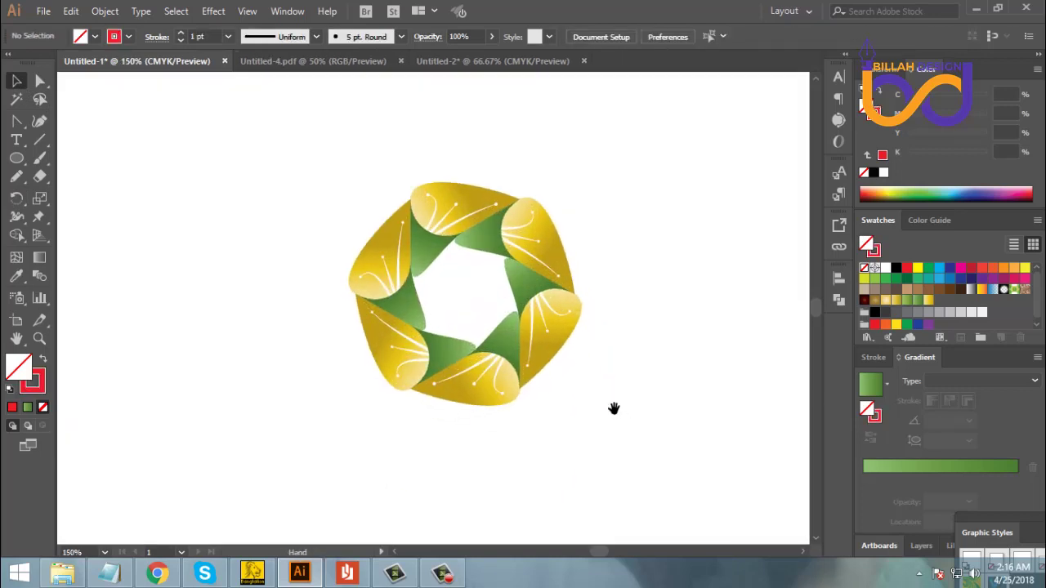
- Compare the finished six-blade logo with the reference Untitled-4.pdf in Reader, and return to the Illustrator drawing
mouse_move(351, 573)
left_click(421, 516)
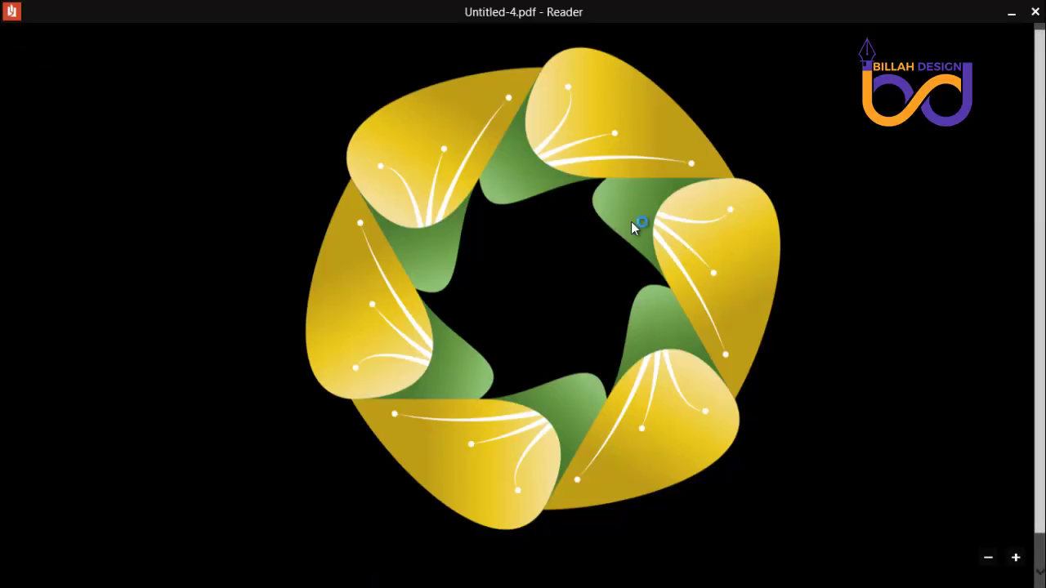
left_click(1008, 14)
key("ctrl+plus")
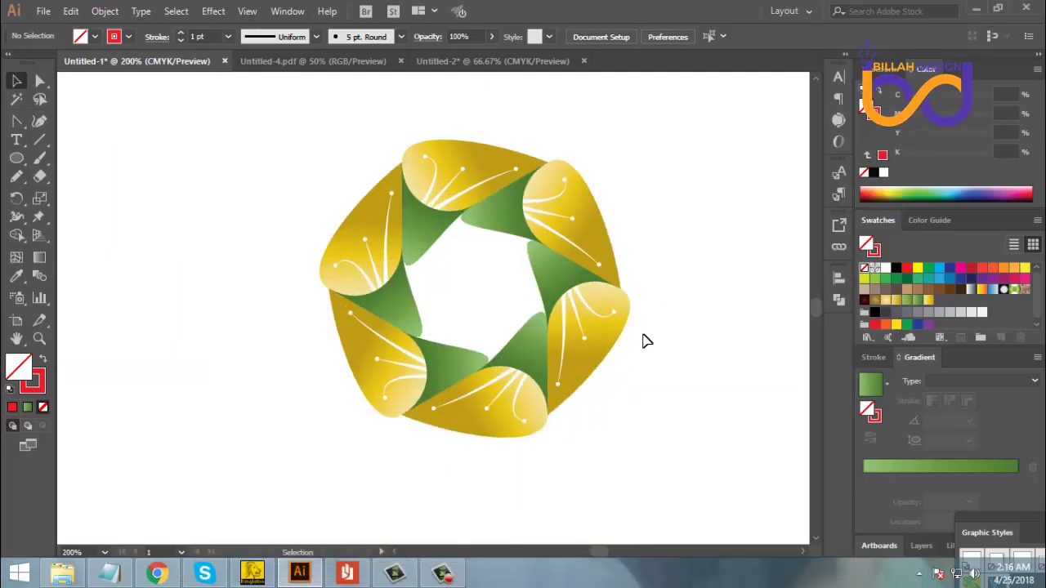
left_click_drag(689, 315, 632, 361)
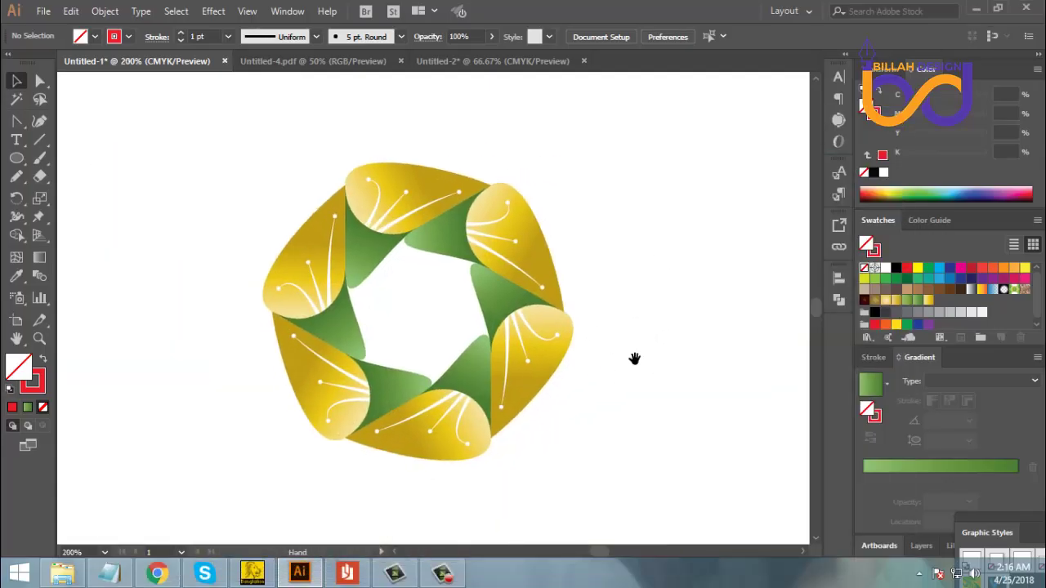